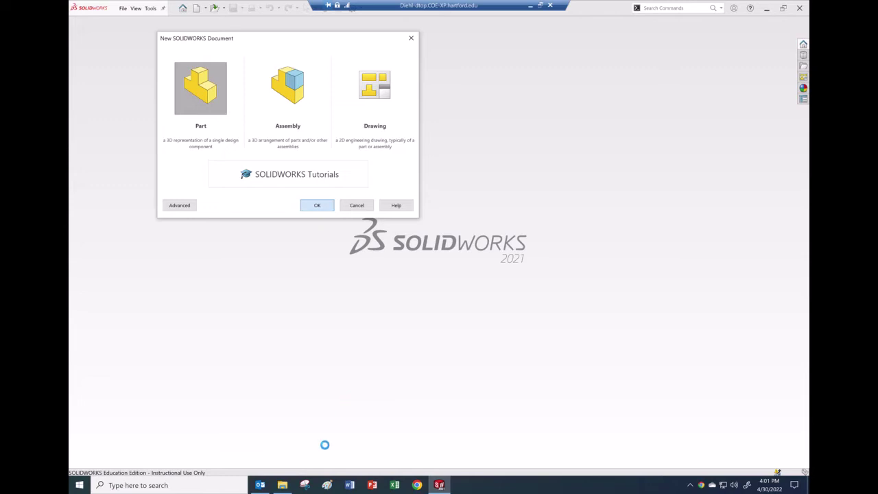
Open the S22 MENG383 HW8 Solution PDF from the Assignments folder inside the Yale folder
left_click(283, 485)
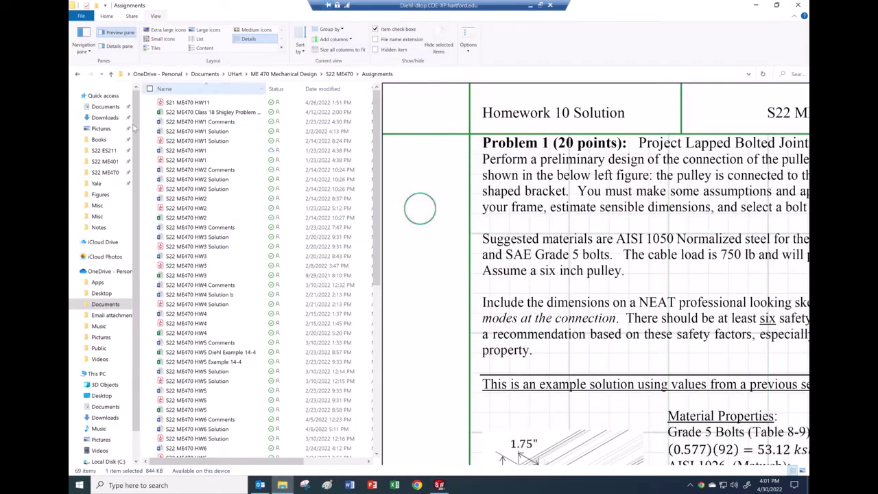
left_click(96, 184)
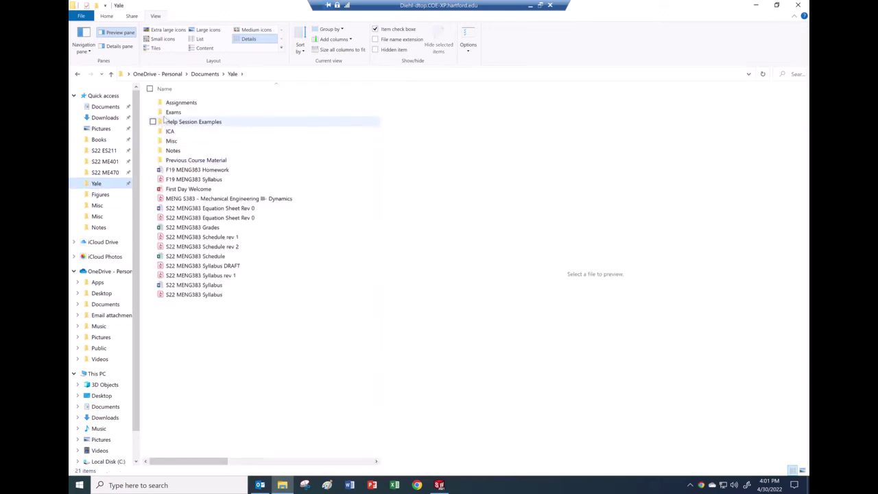
double_click(177, 102)
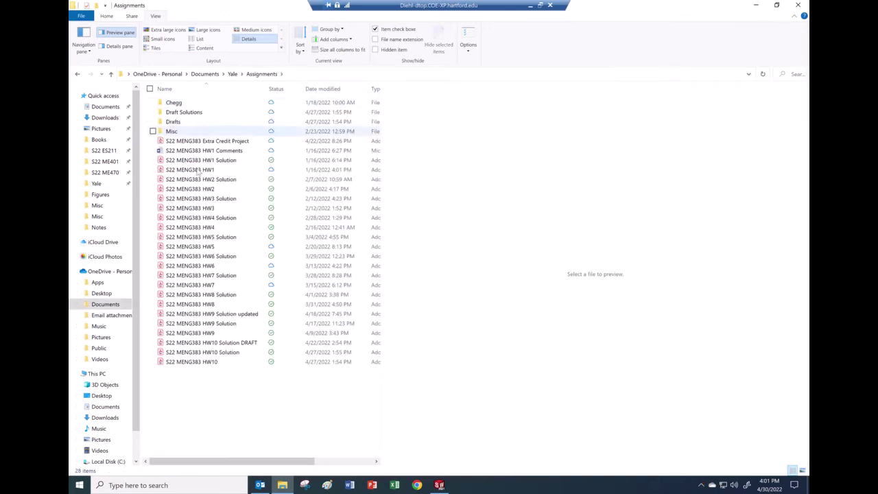
left_click(164, 297)
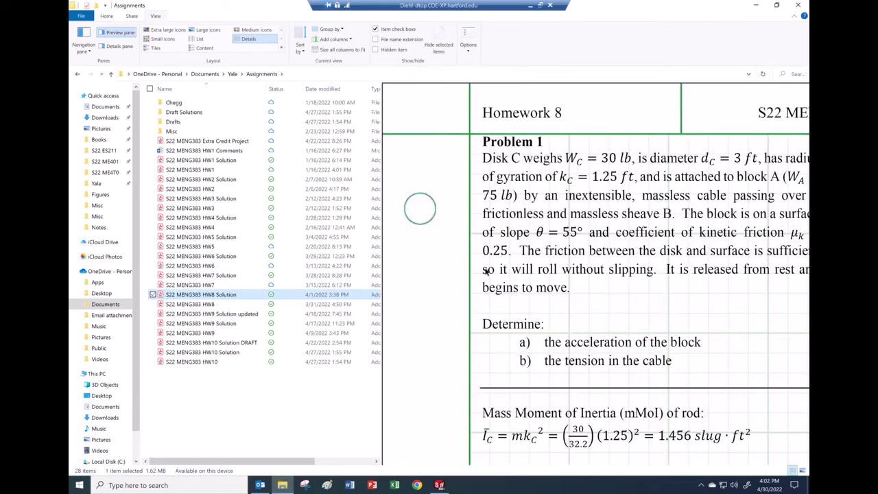
double_click(485, 271)
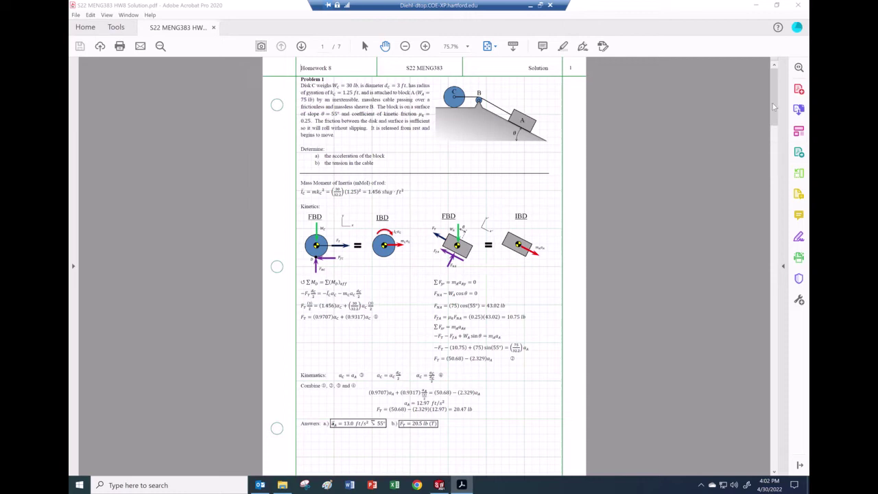
Go to Problem 3 on page 4 of the solution and fit the page to the window width
mouse_move(772, 135)
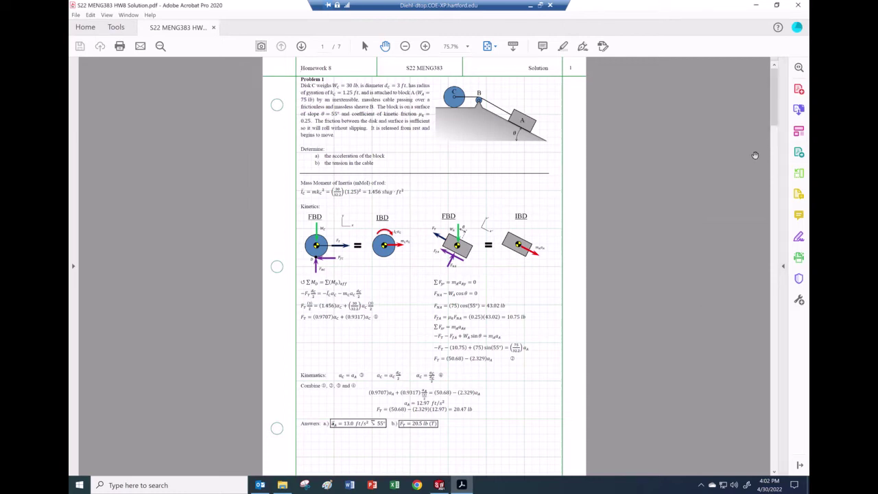
left_click(775, 206)
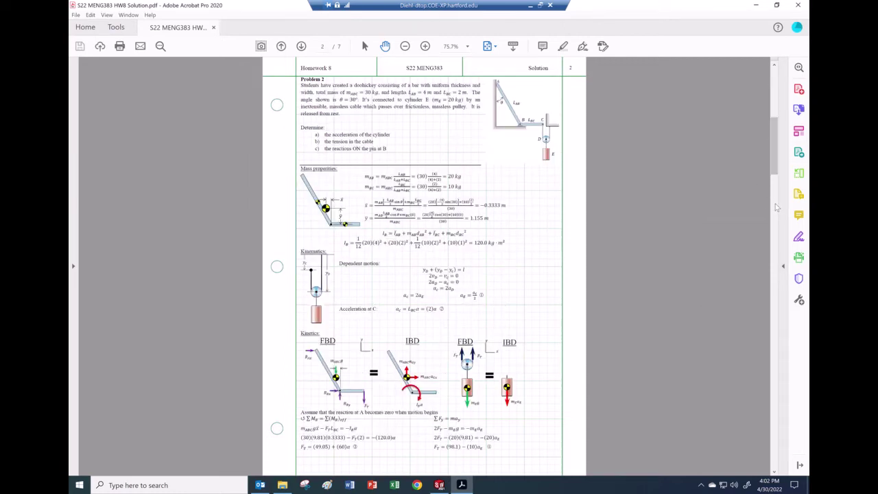
left_click(772, 258)
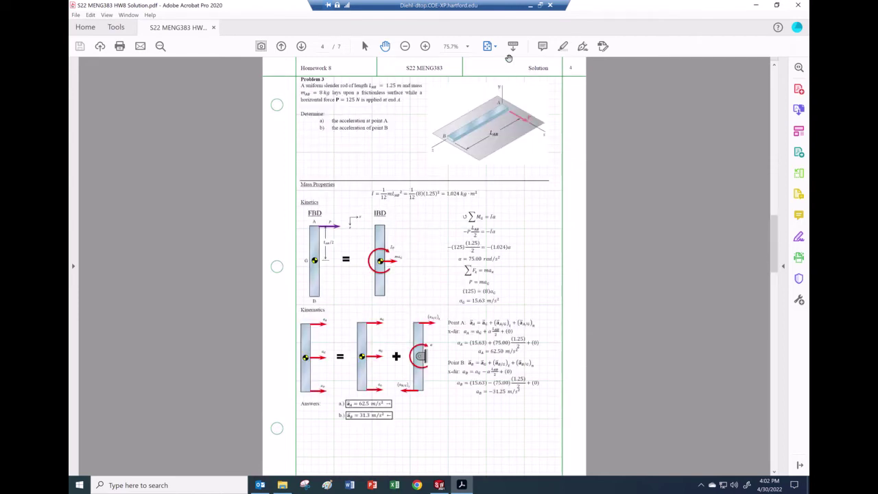
left_click(492, 46)
left_click(503, 61)
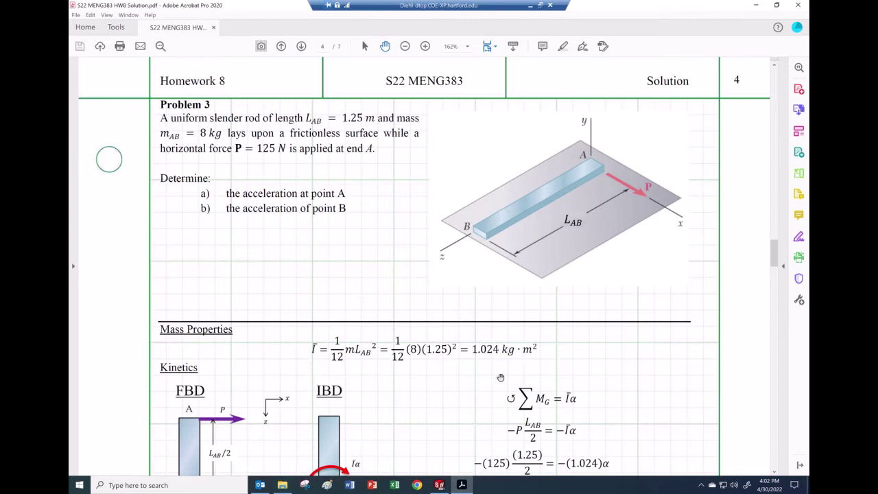
Switch to SOLIDWORKS, apply the Plain White scene and set the part's unit system to MKS (meter, kilogram, second)
left_click(439, 485)
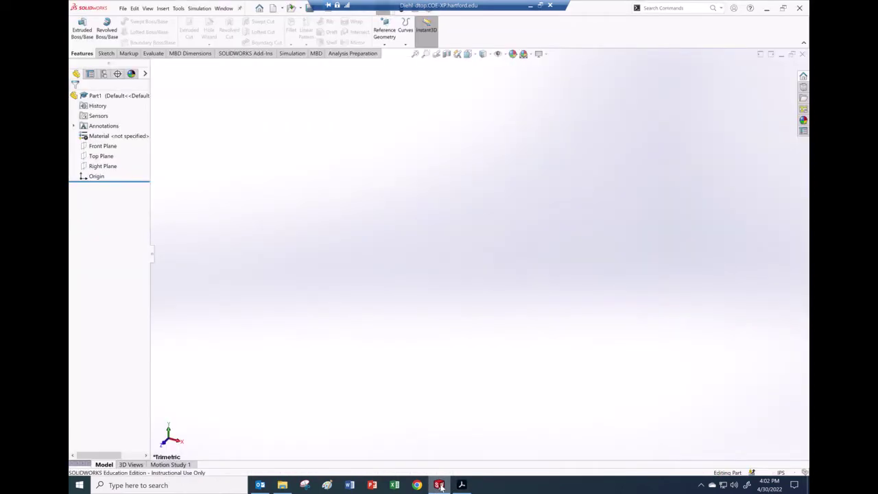
left_click(525, 54)
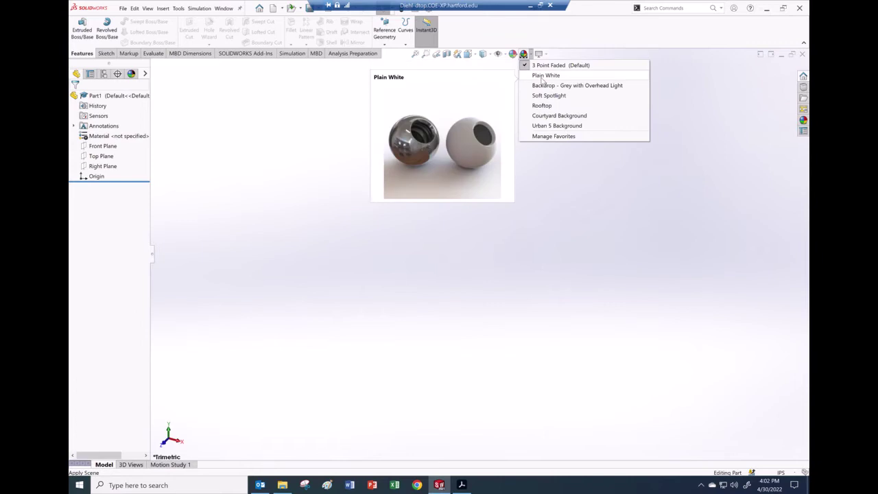
left_click(541, 78)
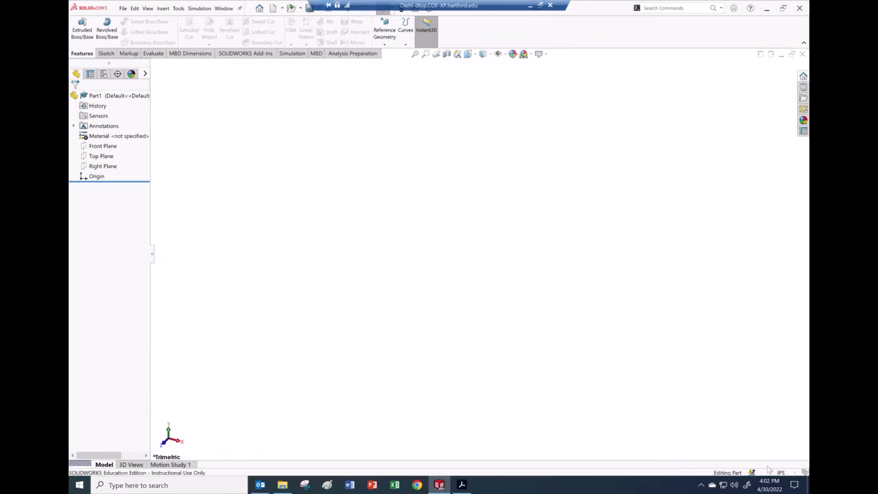
left_click(779, 473)
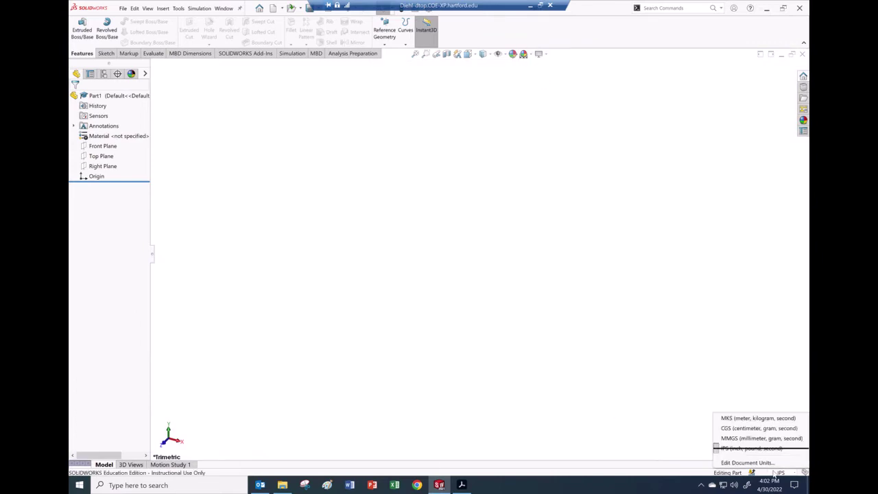
left_click(740, 419)
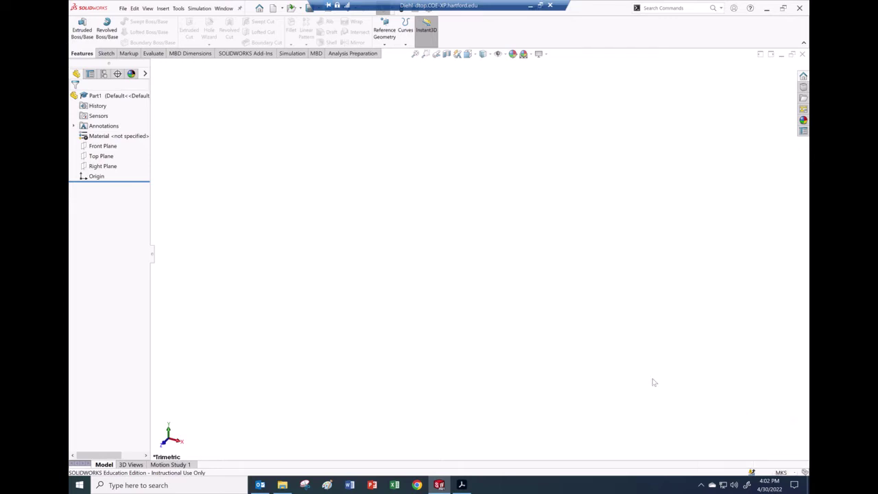
left_click(123, 9)
left_click(129, 21)
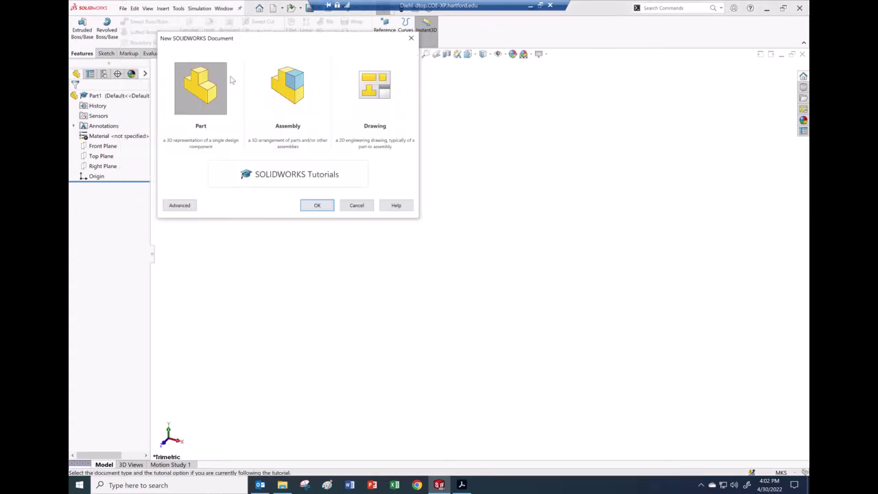
left_click(356, 205)
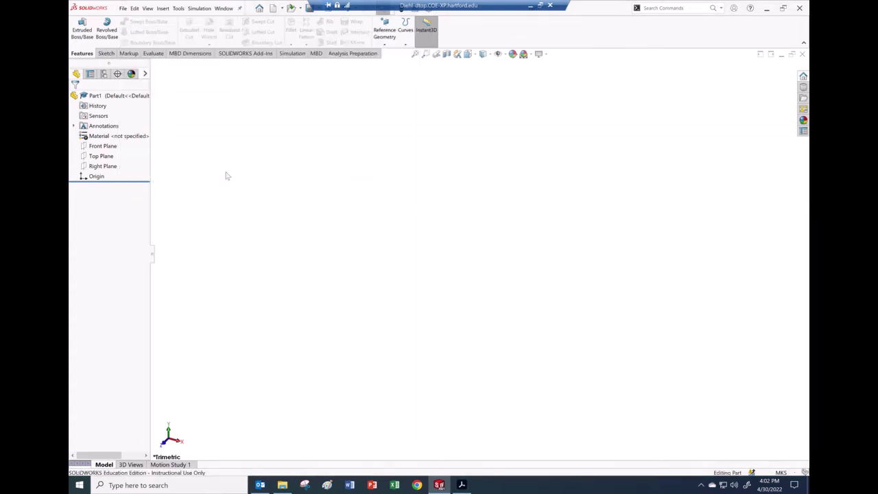
Start a new sketch on the Top Plane
left_click(96, 159)
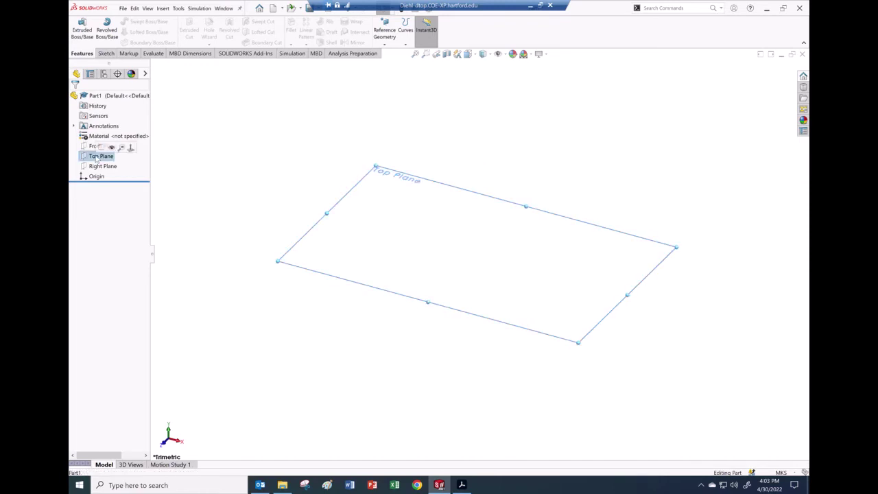
left_click(101, 147)
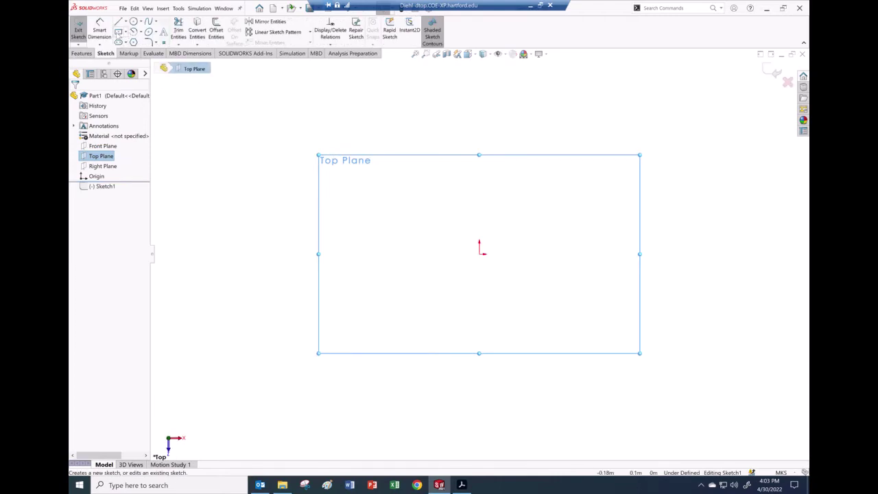
left_click(118, 32)
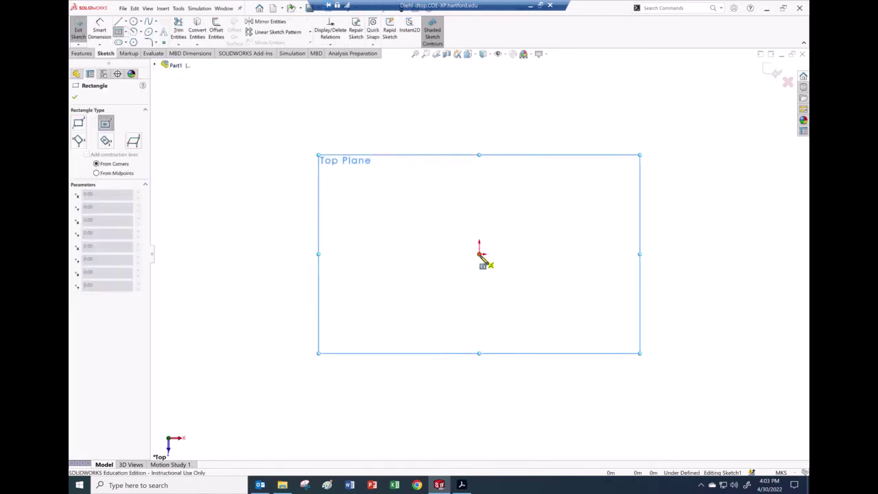
left_click(480, 254)
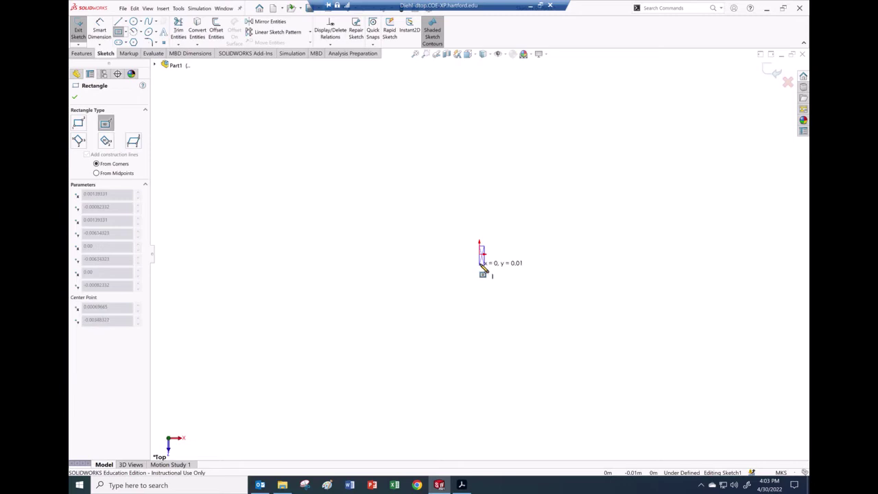
key("Escape")
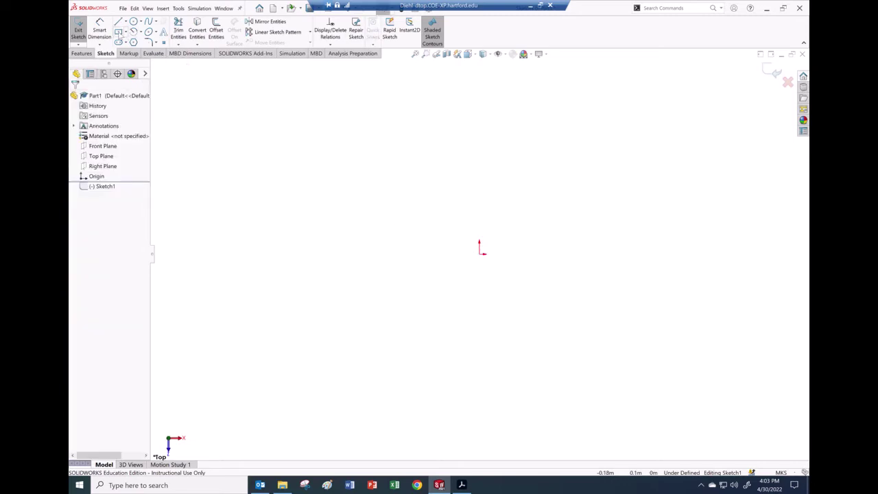
Draw an upright center rectangle about 0.03 m wide and 0.17 m tall, centered close to the origin
left_click(118, 32)
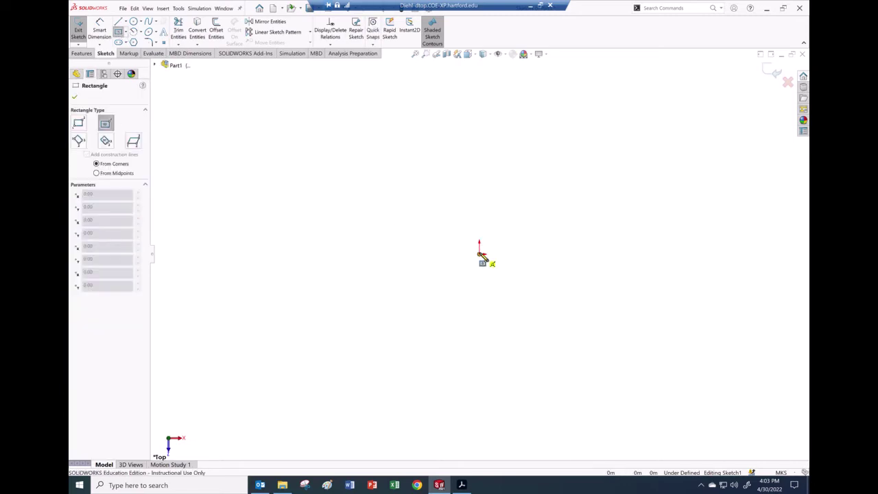
left_click(480, 255)
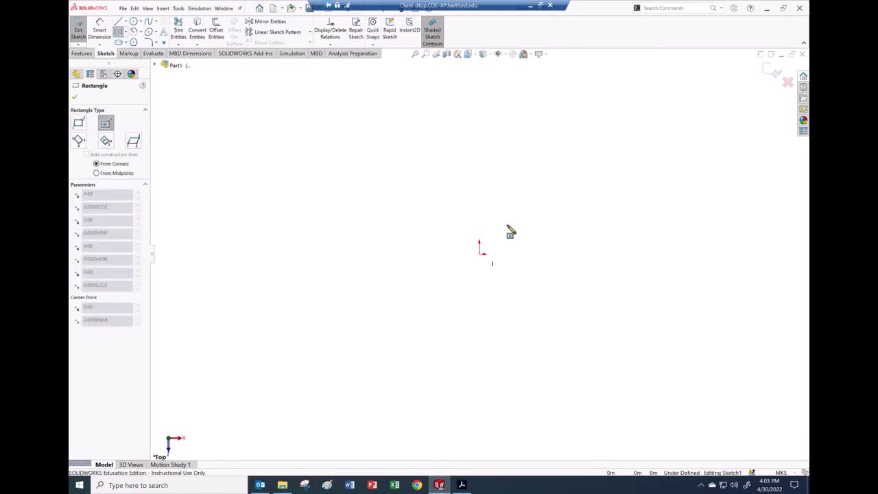
left_click(510, 94)
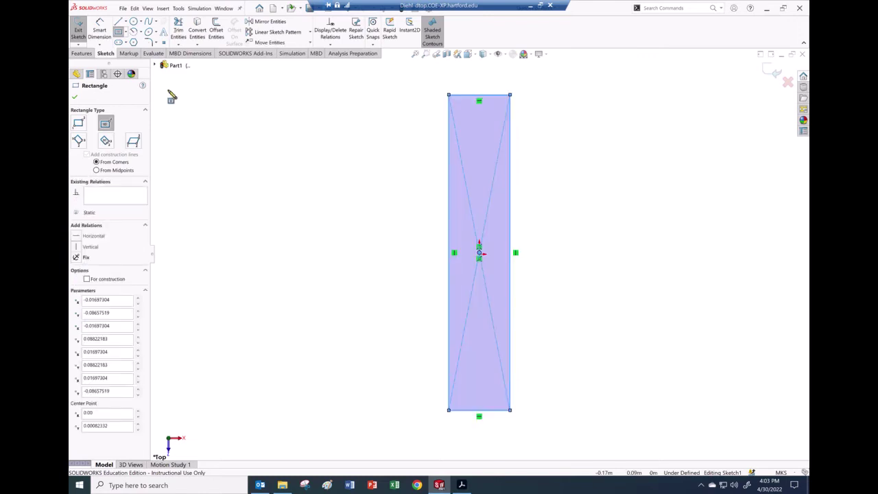
Dimension the rectangle's long vertical side and set its length to 1.25 m
left_click(100, 30)
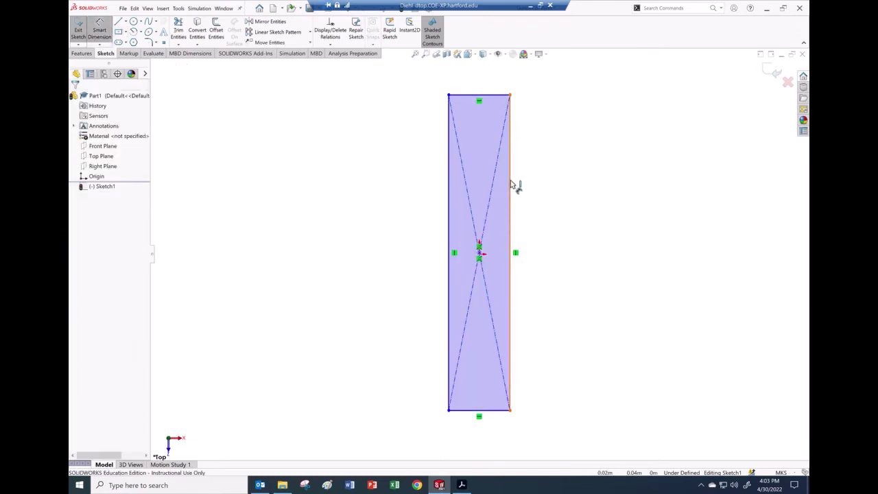
left_click(511, 185)
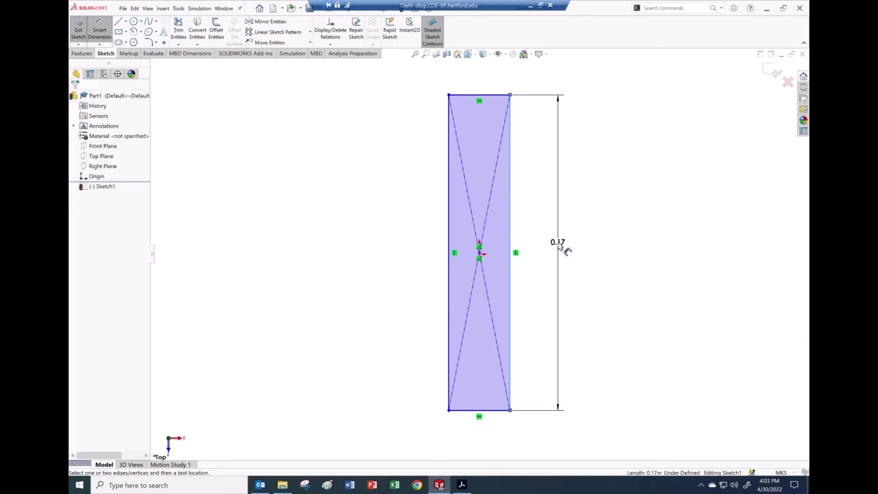
left_click(561, 247)
type("1.2")
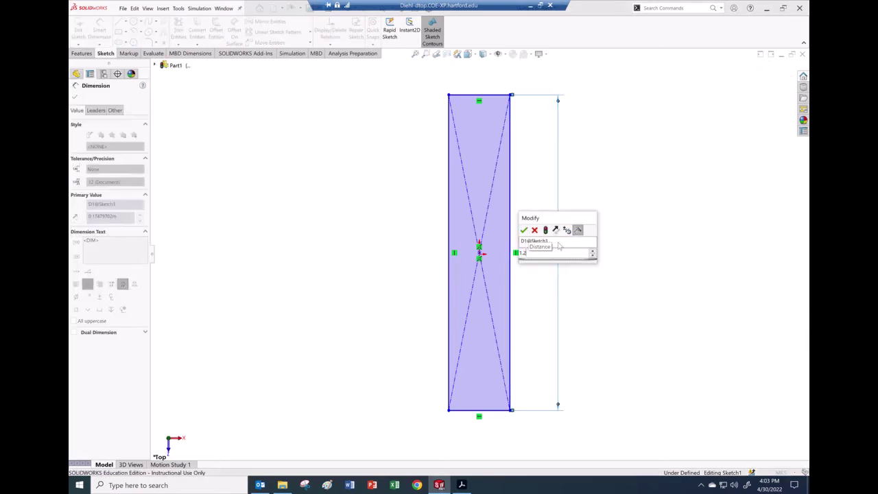
type("5")
key("Return")
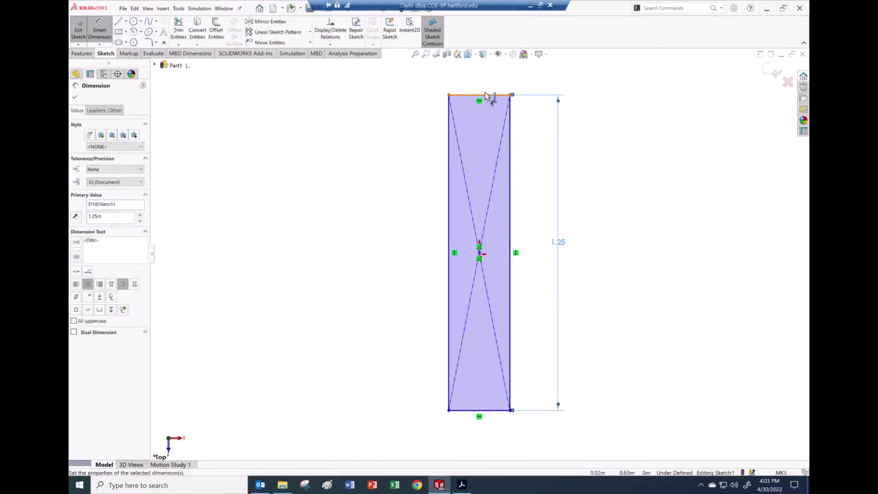
Dimension the rectangle's upper short side and set its width to 0.2 m
left_click(488, 96)
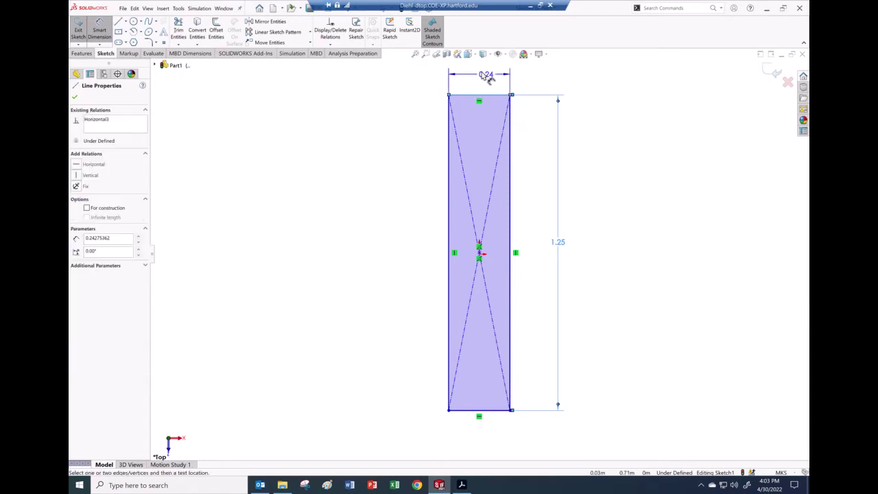
left_click(479, 73)
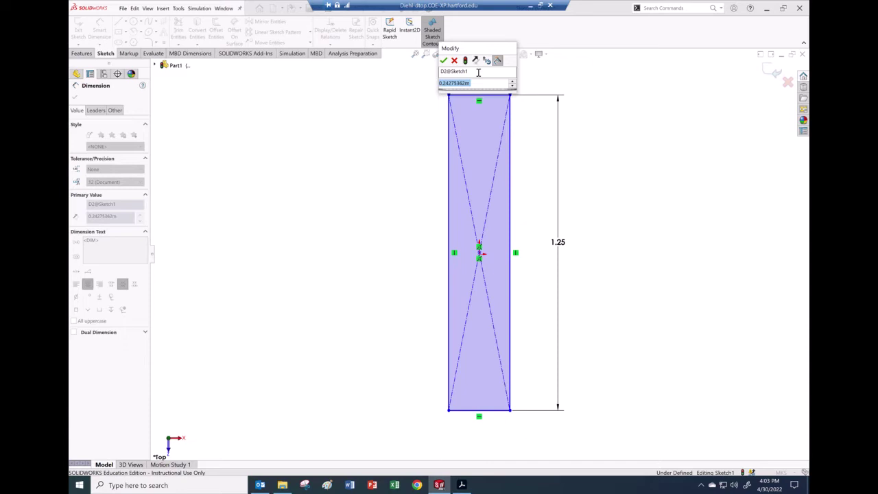
type("0.2")
key("Return")
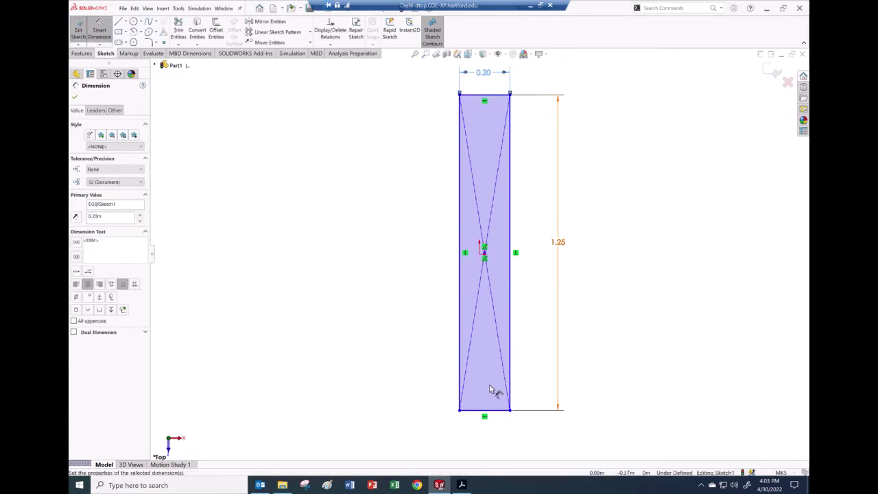
Check the rod's proportions in the Problem 3 figure of the PDF, then set the rectangle's width to 0.1 m in SOLIDWORKS
left_click(461, 485)
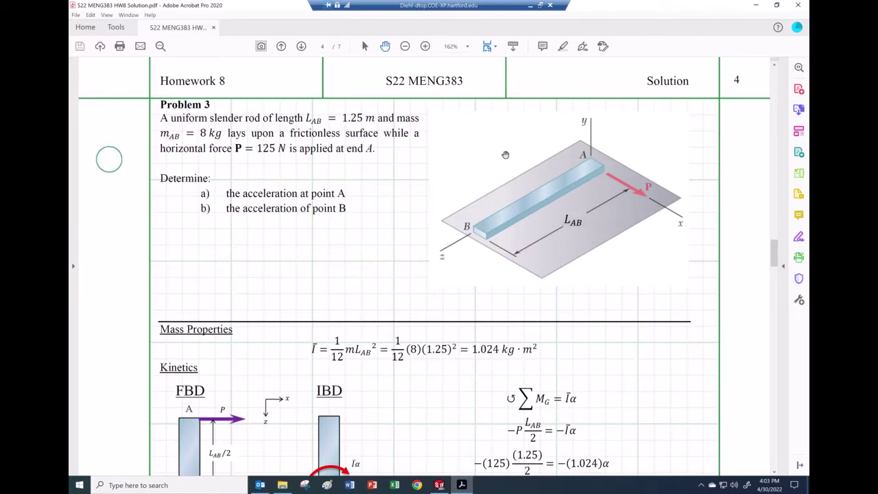
left_click(439, 485)
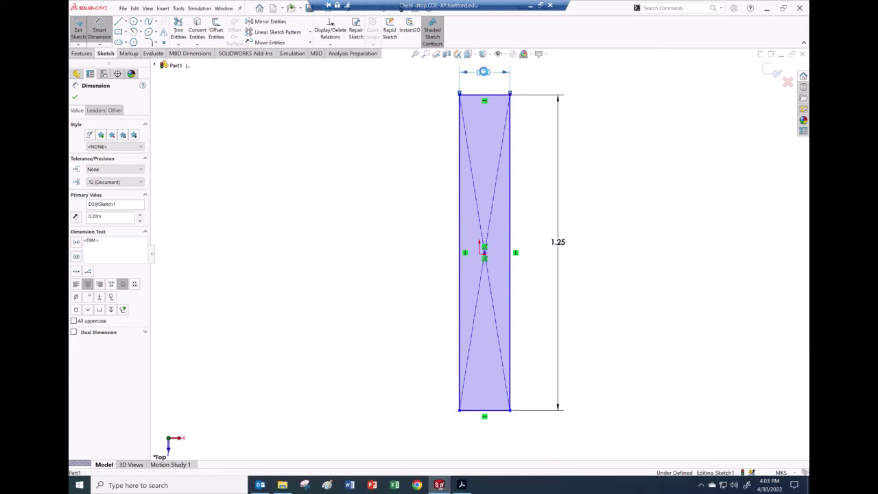
double_click(484, 72)
type("0.1")
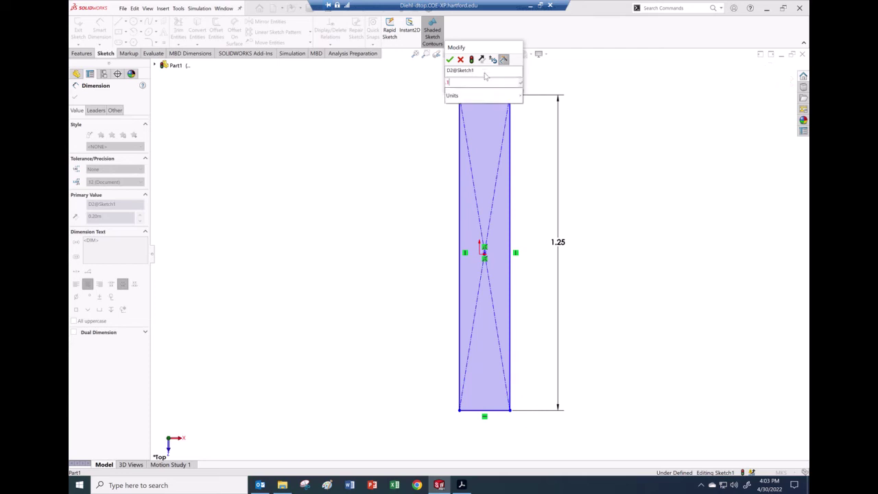
key("Return")
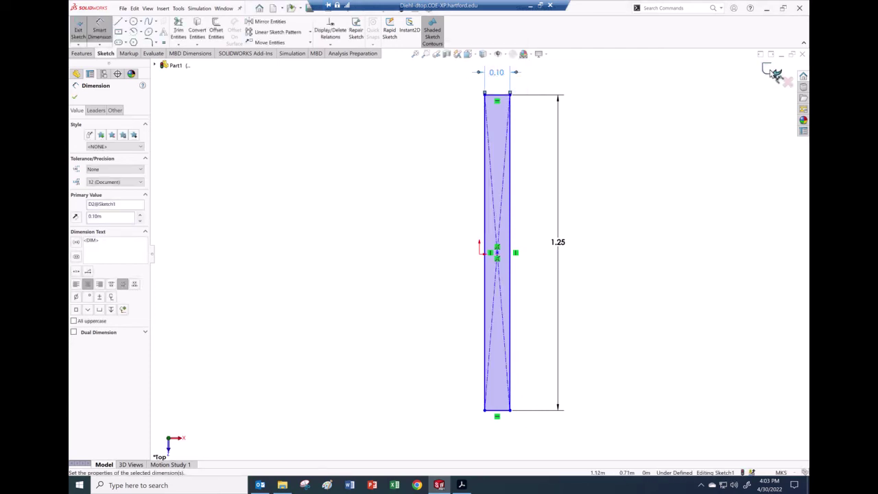
Finish the rectangle sketch and extrude it as a blind boss 0.1 m deep
left_click(774, 73)
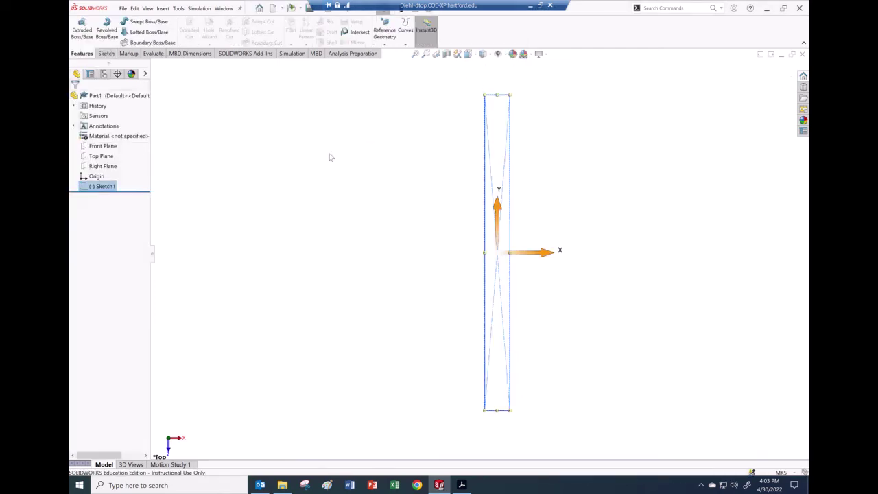
left_click(83, 34)
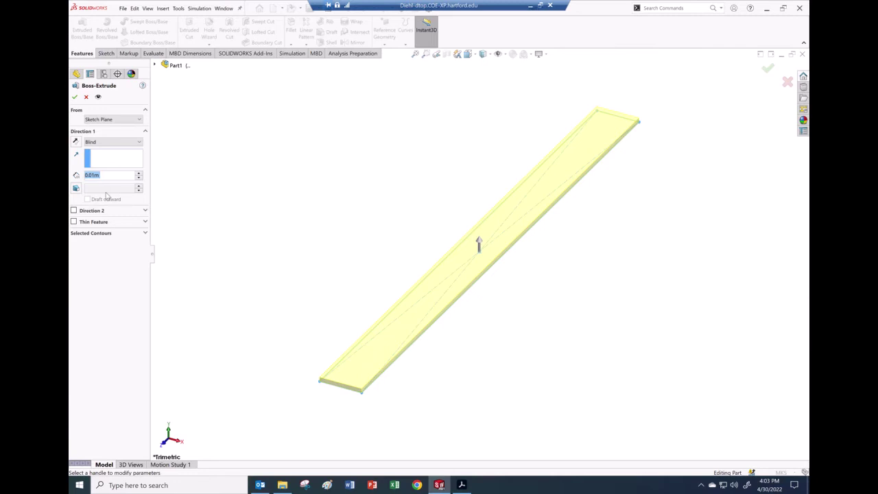
type("0.1")
key("Return")
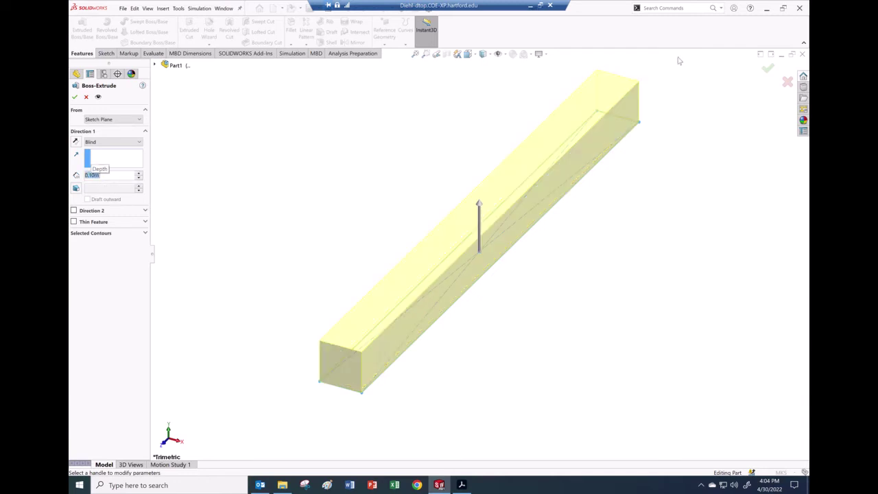
left_click(768, 70)
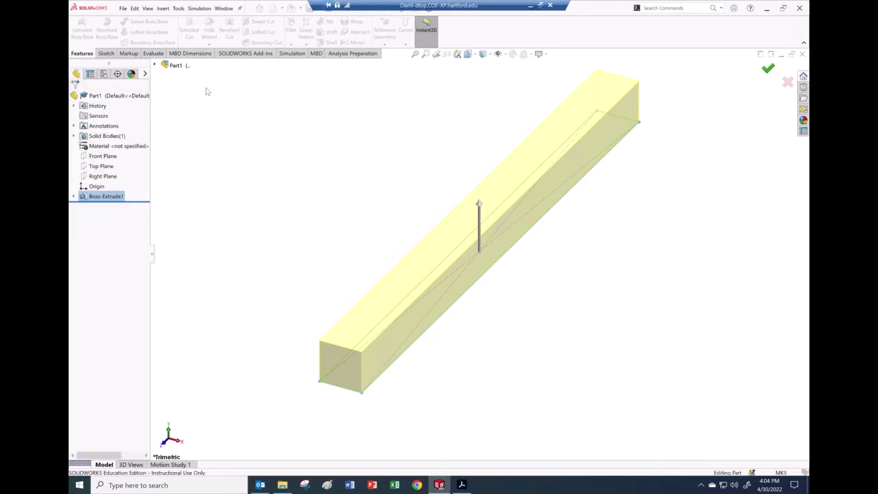
Reopen the extrusion's sketch and move the rectangle so its center point is coincident with the origin, then finish the sketch
left_click(74, 197)
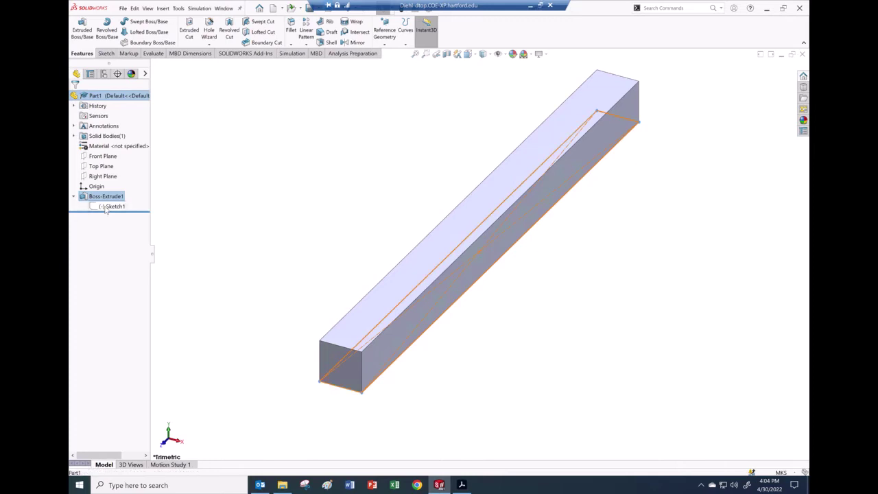
left_click(110, 207)
right_click(111, 207)
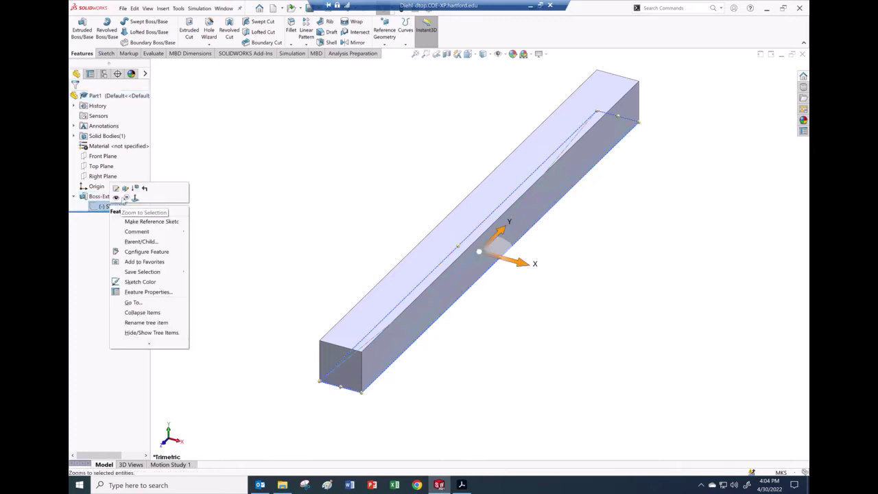
left_click(130, 198)
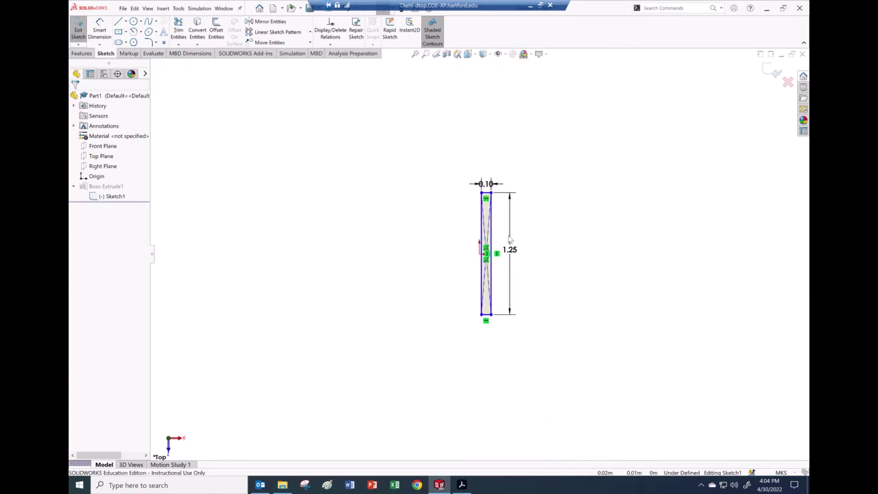
left_click(489, 194)
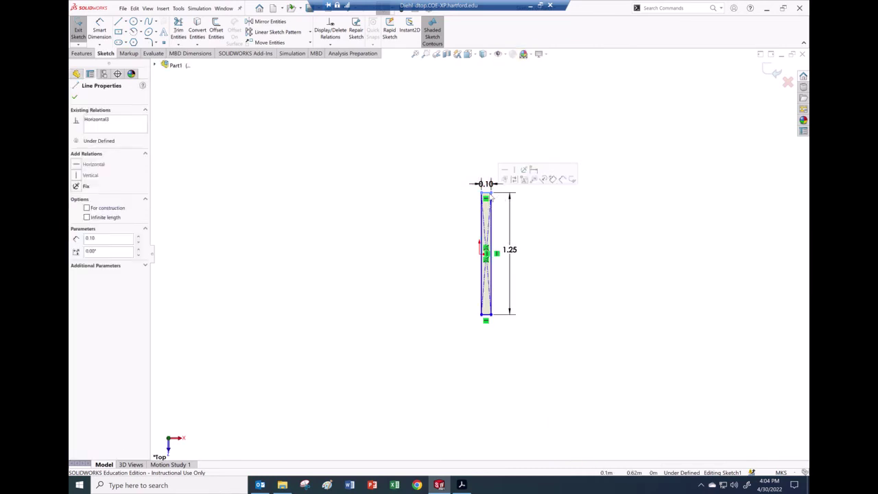
mouse_move(490, 197)
left_mouse_down()
mouse_move(492, 288)
mouse_move(492, 254)
mouse_move(489, 262)
left_mouse_up()
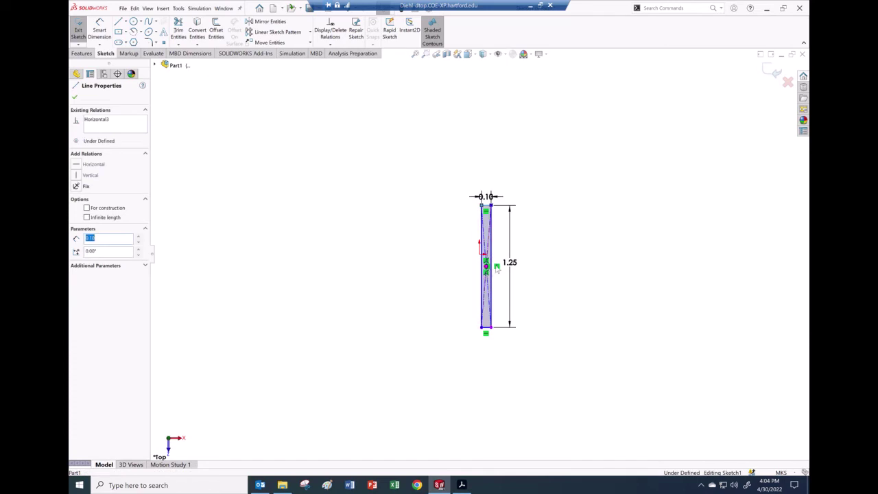
scroll(489, 267, "down", 10)
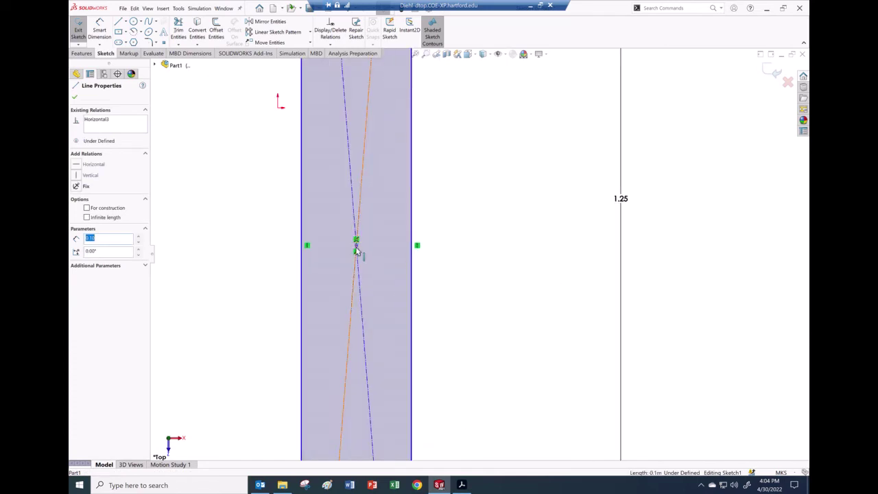
mouse_move(357, 244)
left_mouse_down()
mouse_move(284, 147)
mouse_move(279, 111)
left_mouse_up()
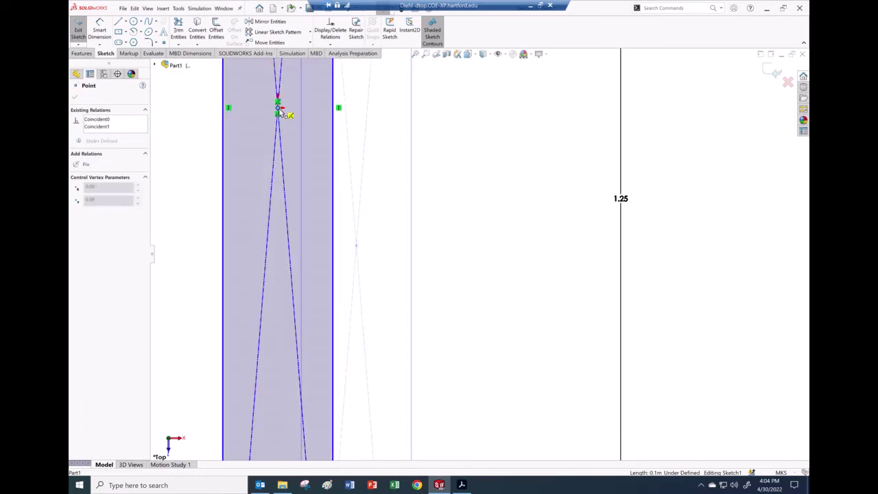
left_click(436, 150)
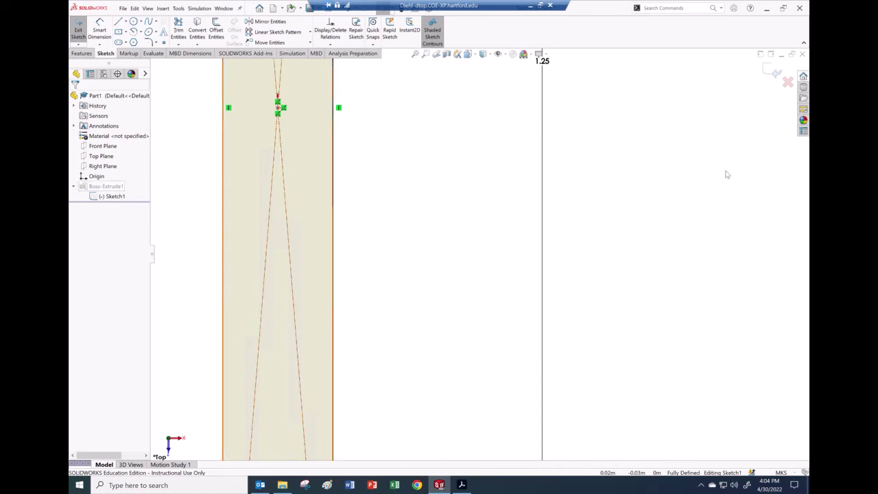
left_click(777, 73)
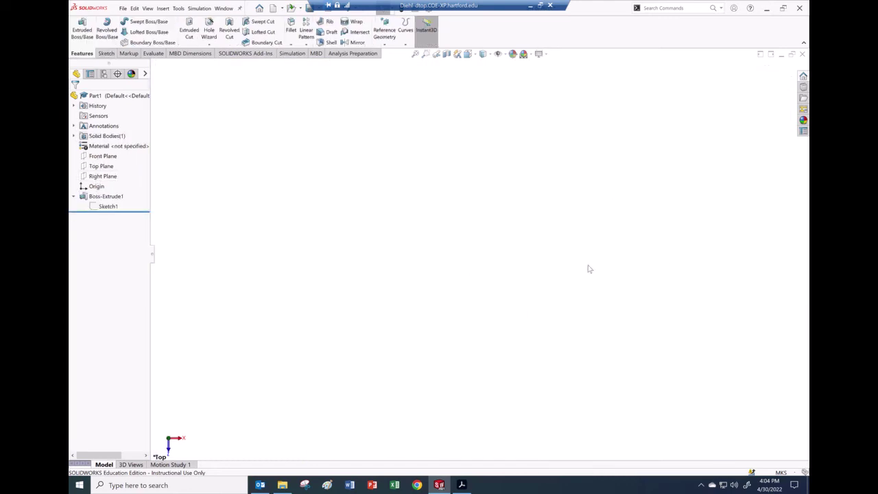
Sketch points on the rod's large upper face at the midpoints of its two short edges, and finish the sketch
scroll(625, 164, "down", 4)
scroll(549, 212, "down", 4)
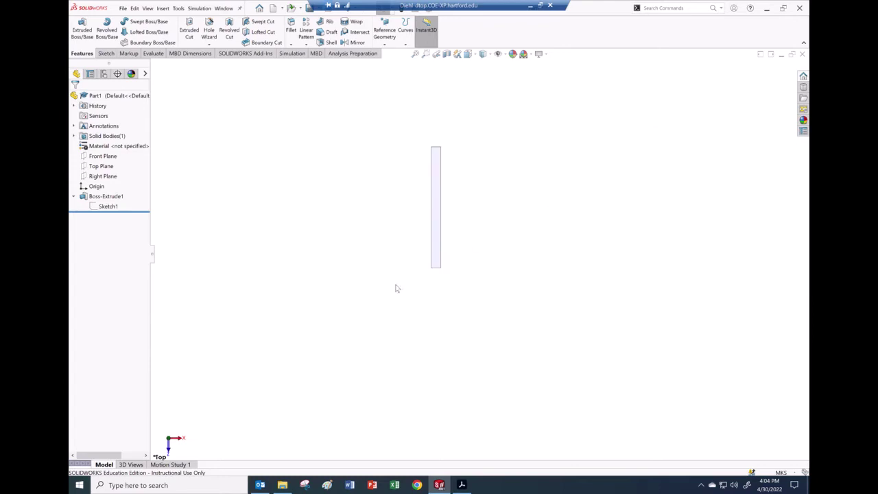
left_click_drag(452, 310, 437, 257)
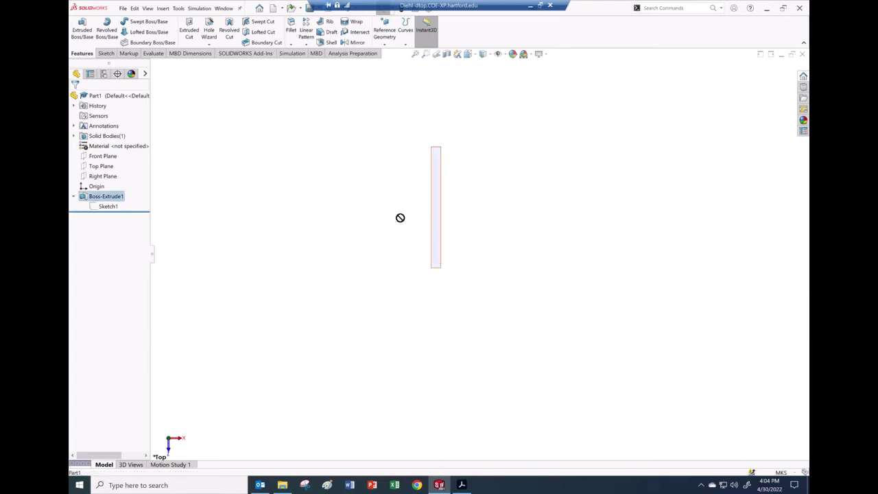
left_click(491, 281)
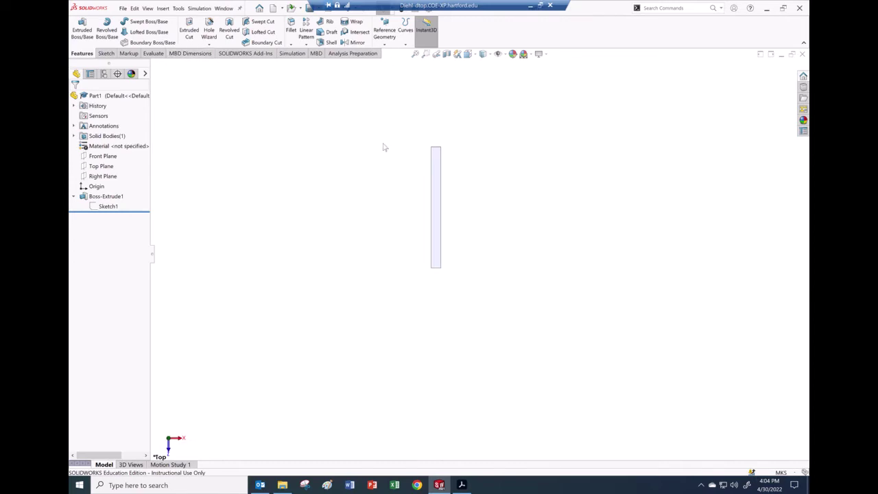
left_click(438, 180)
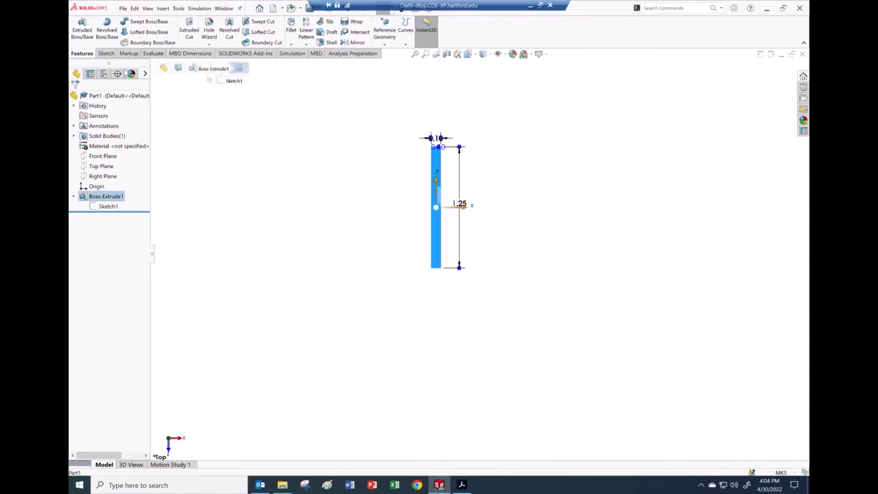
left_click(108, 55)
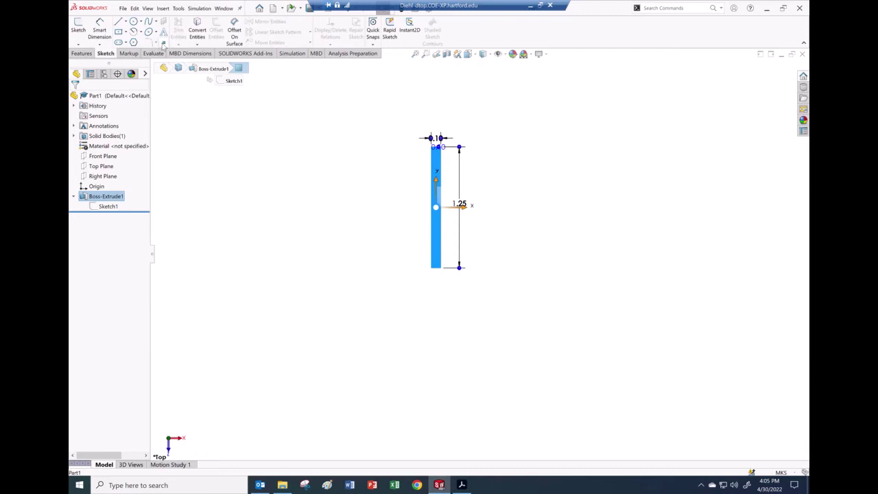
left_click(438, 150)
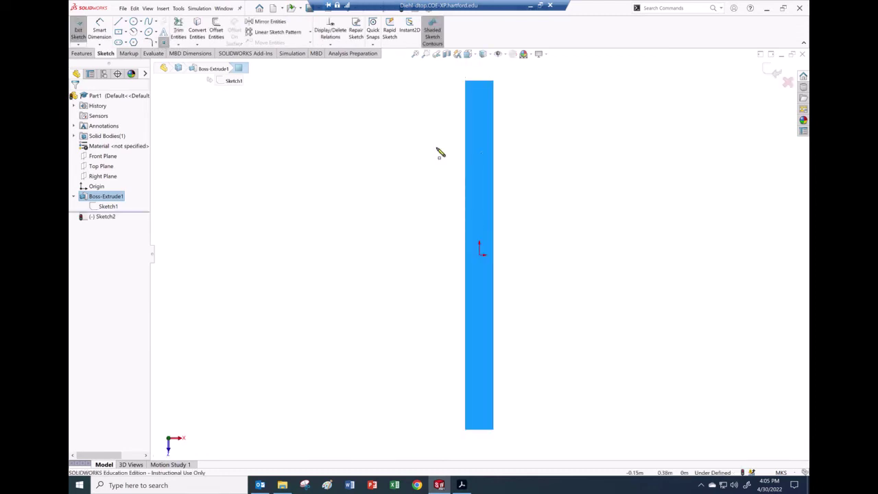
left_click(479, 82)
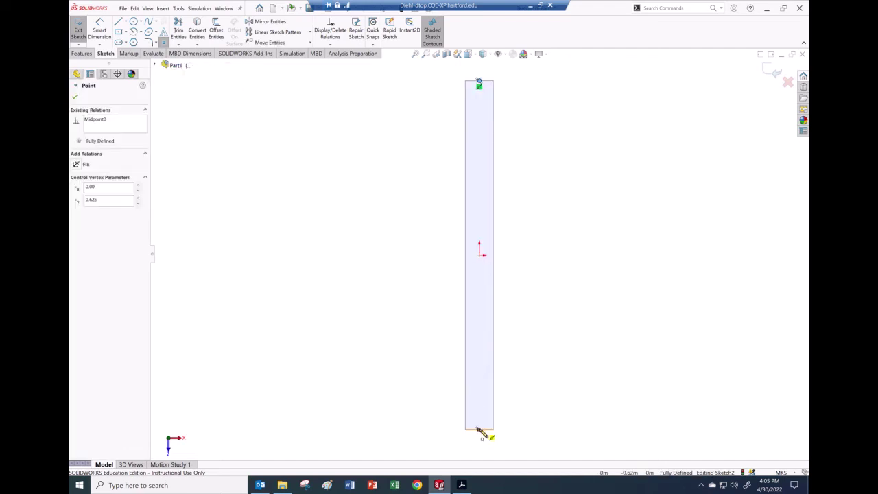
left_click(479, 429)
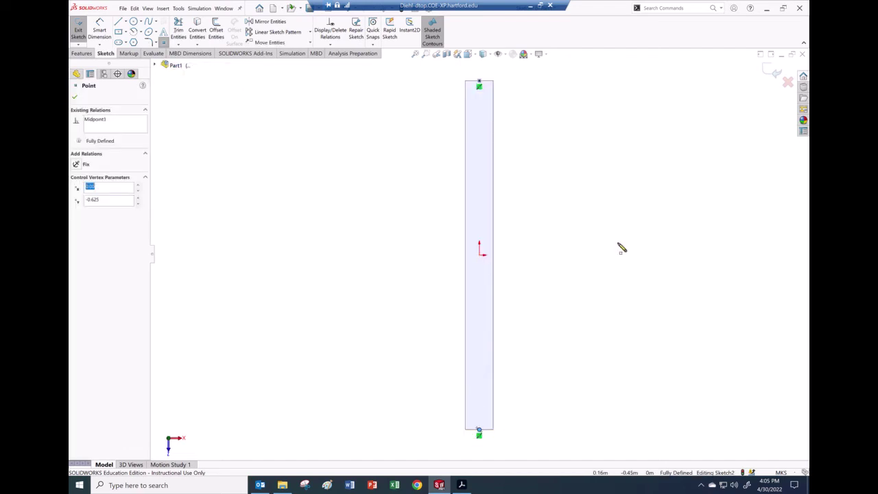
left_click(771, 73)
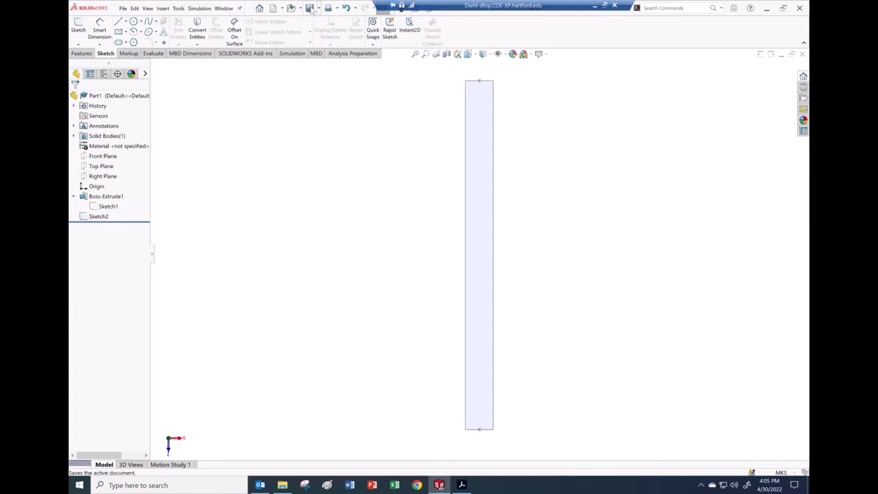
Start saving the part and browse to the SolidWorks folder inside UHart's ES 211 Dynamics folder
left_click(327, 10)
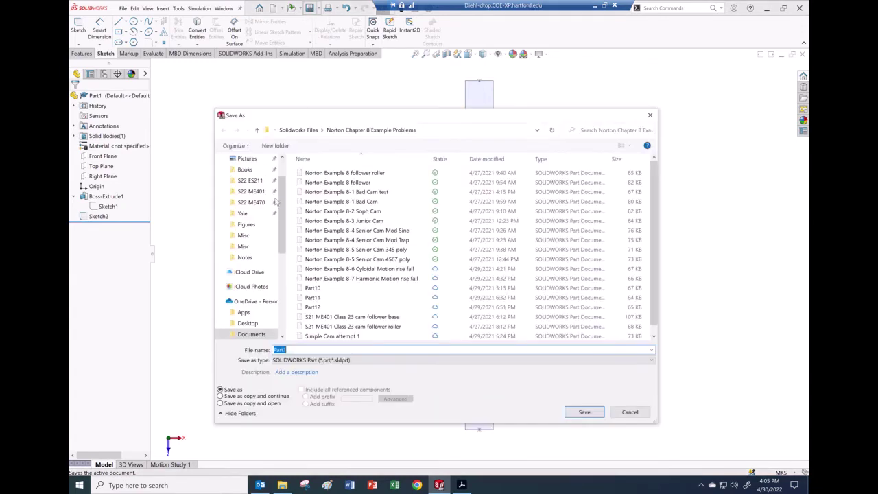
left_click(254, 182)
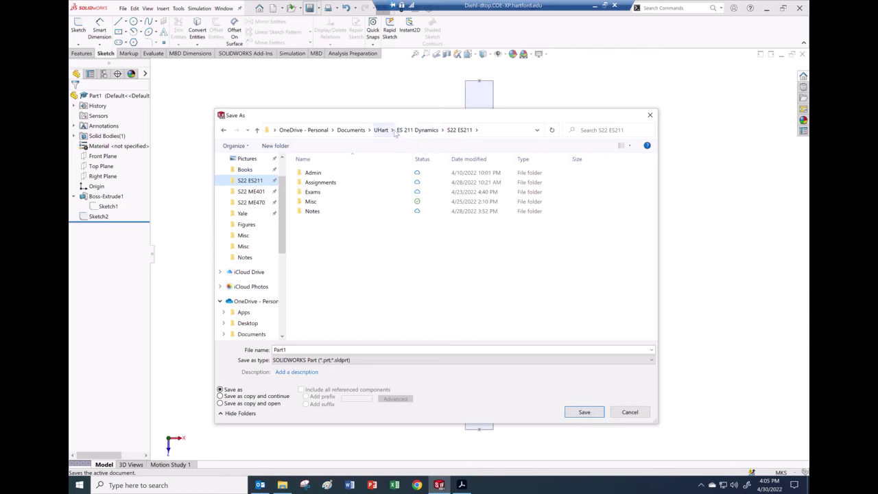
left_click(381, 130)
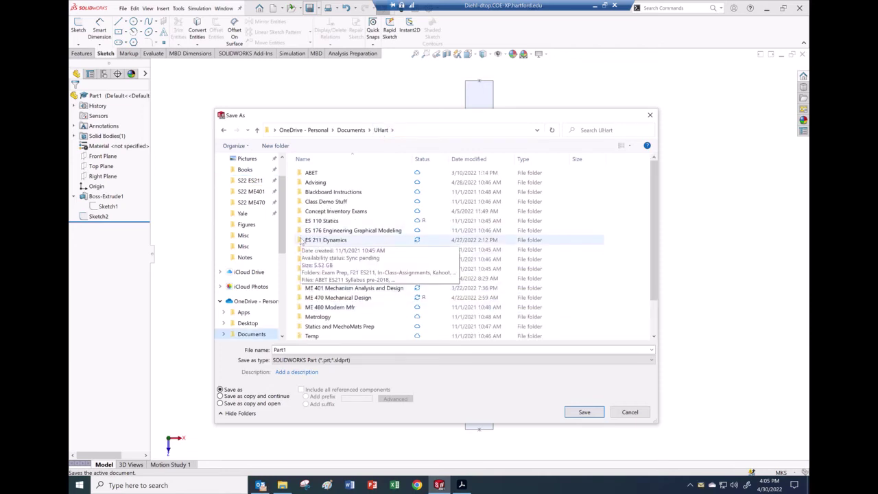
double_click(302, 240)
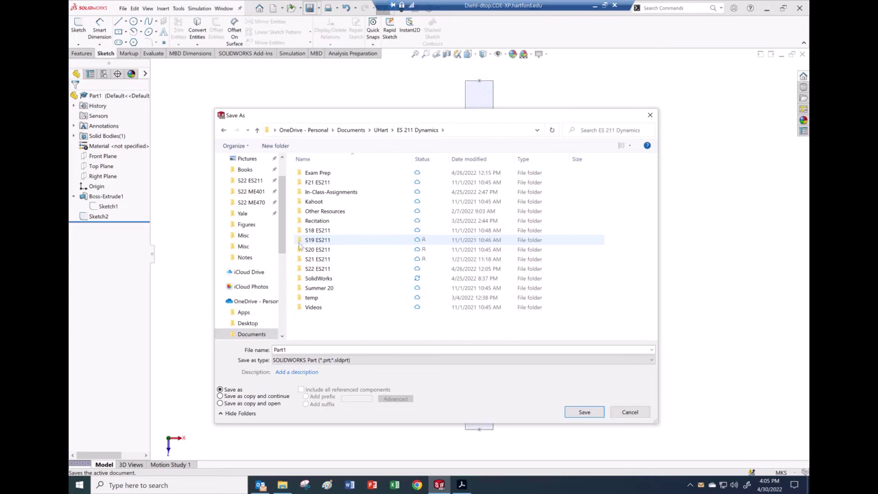
left_click(304, 279)
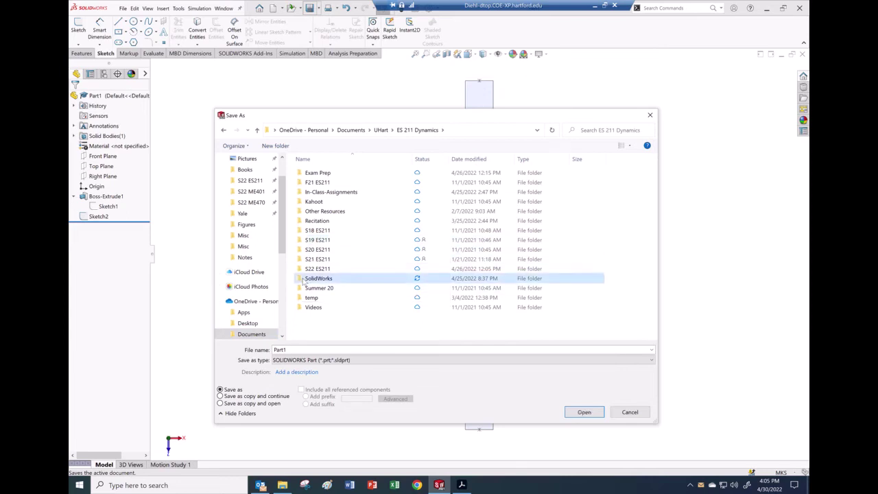
double_click(303, 279)
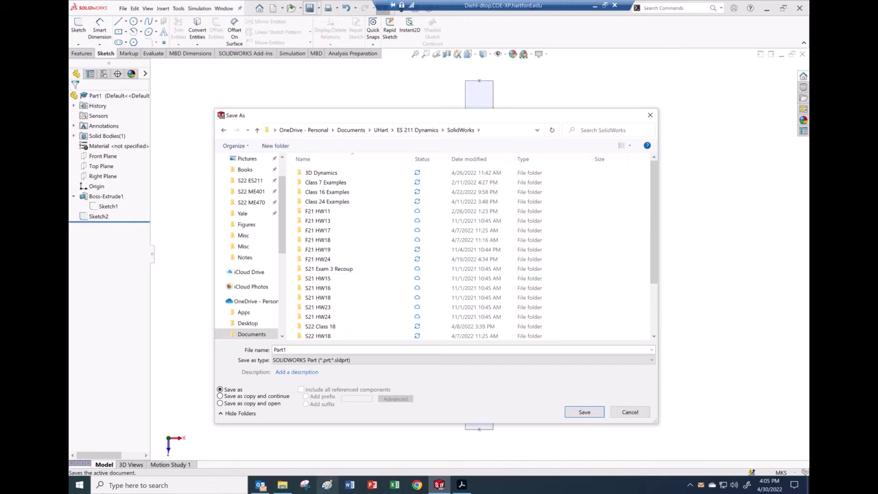
Switch to File Explorer, preview the HW18 files in the S22 ES211 Assignments folder, and open the S22 ES211 HW18 PDF
left_click(283, 485)
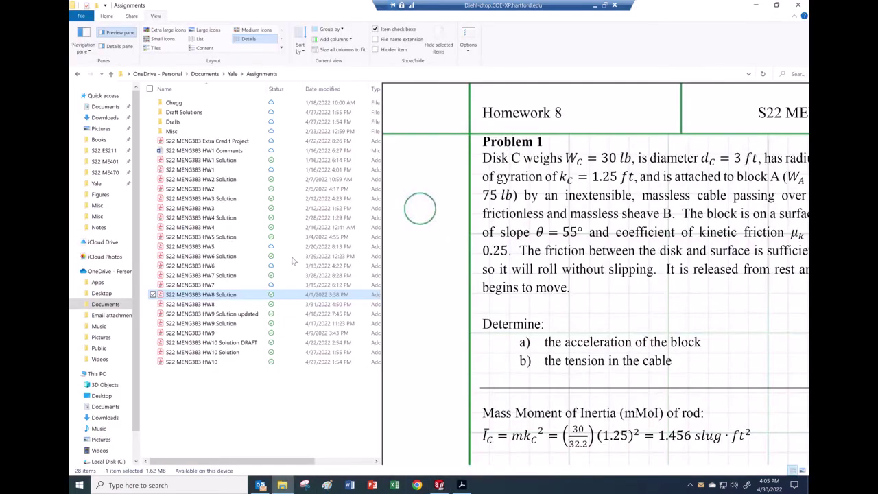
left_click(103, 151)
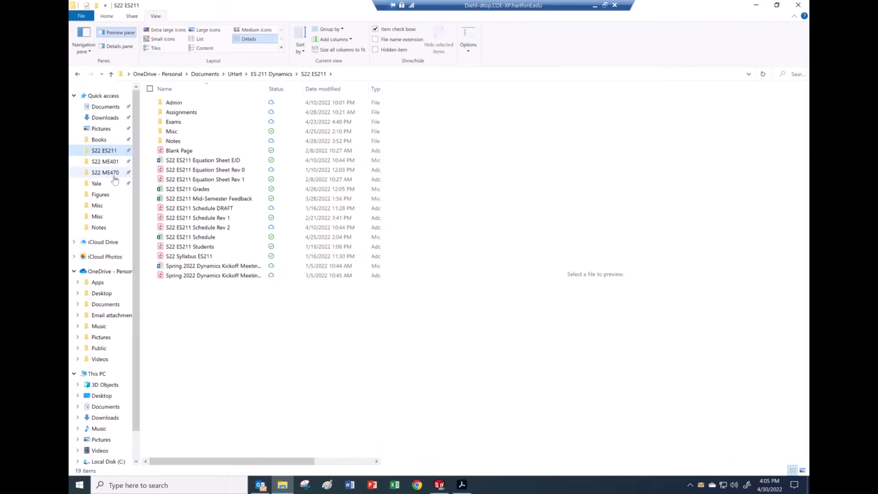
double_click(165, 111)
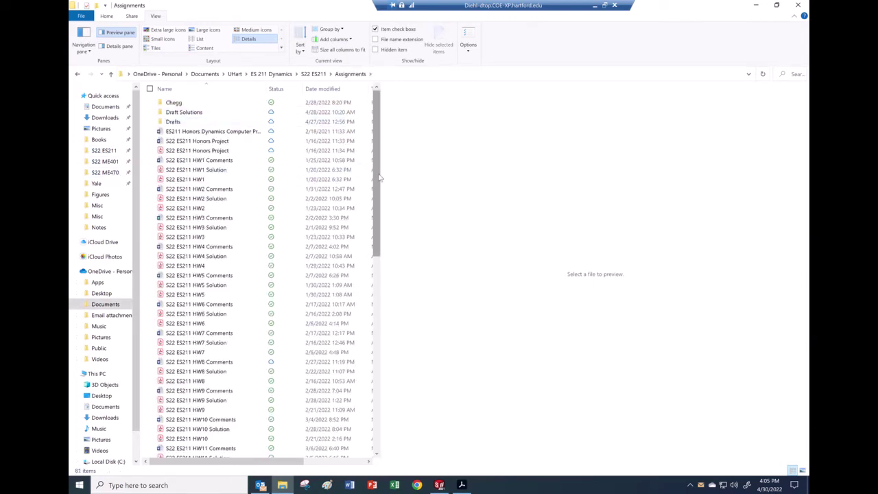
scroll(379, 255, "down", 2)
scroll(379, 254, "down", 9)
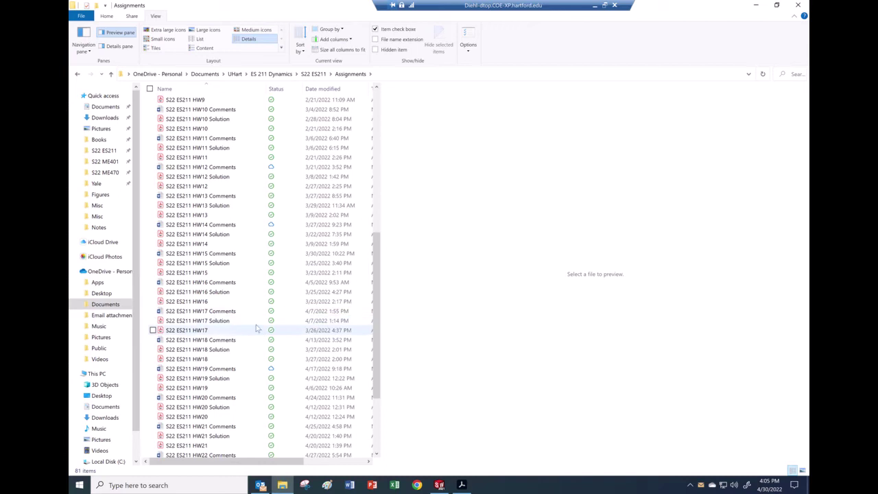
left_click(184, 351)
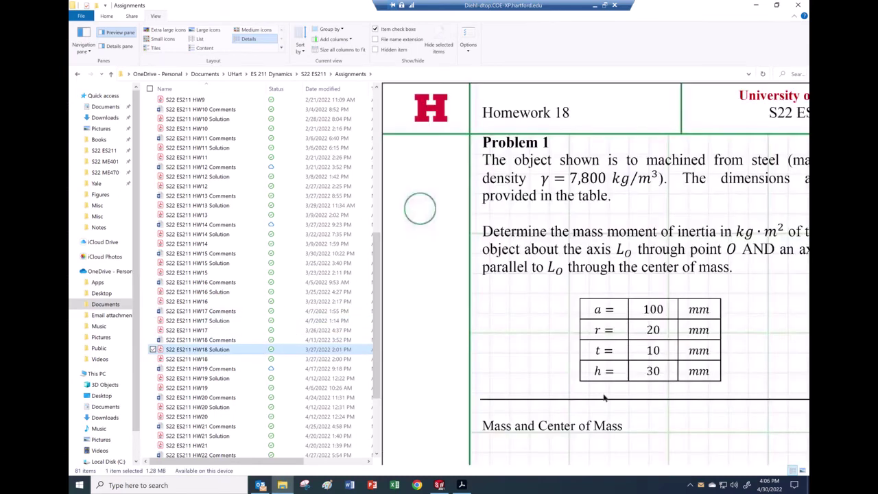
key("Down")
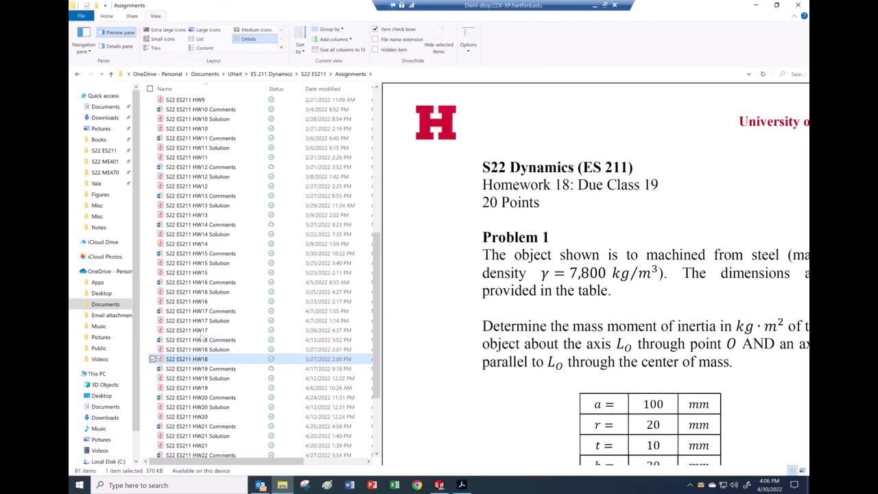
double_click(161, 356)
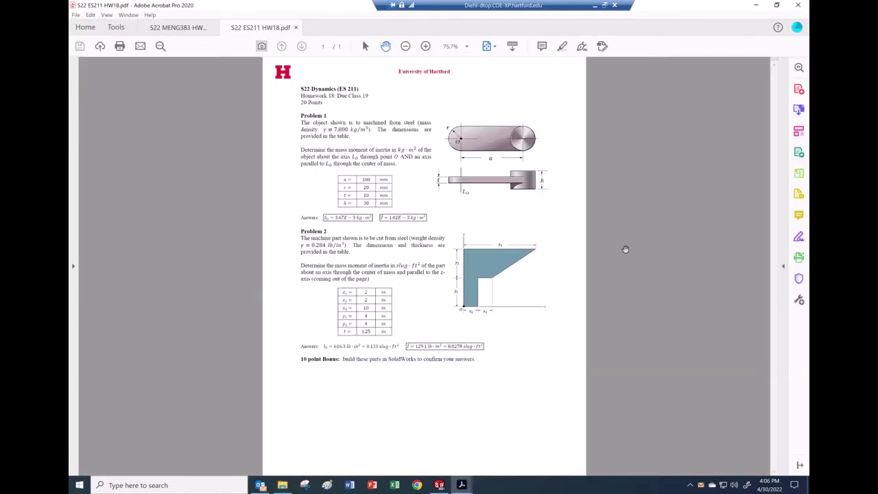
Return to File Explorer and open the S22 ES211 HW20 PDF from the Assignments folder
left_click(281, 484)
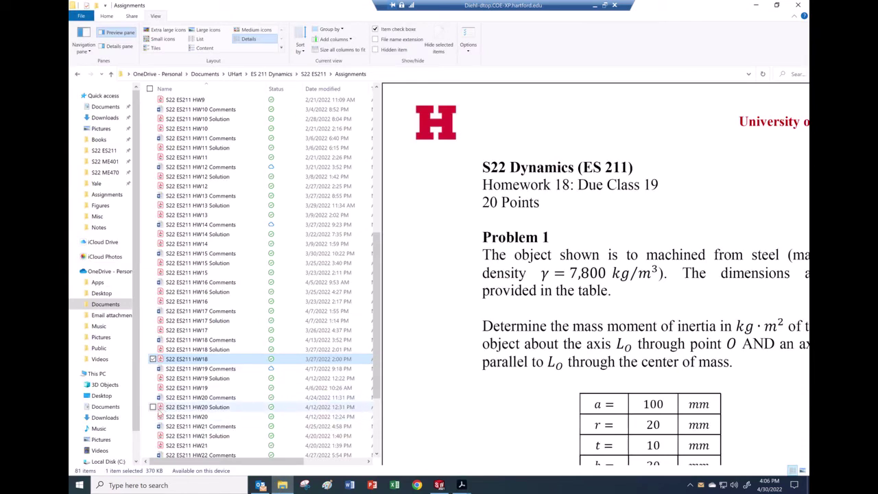
left_click(160, 417)
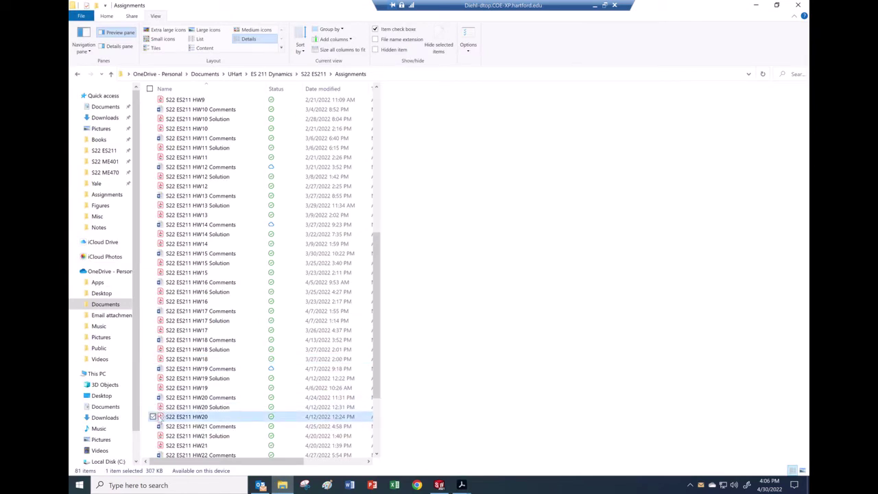
double_click(160, 416)
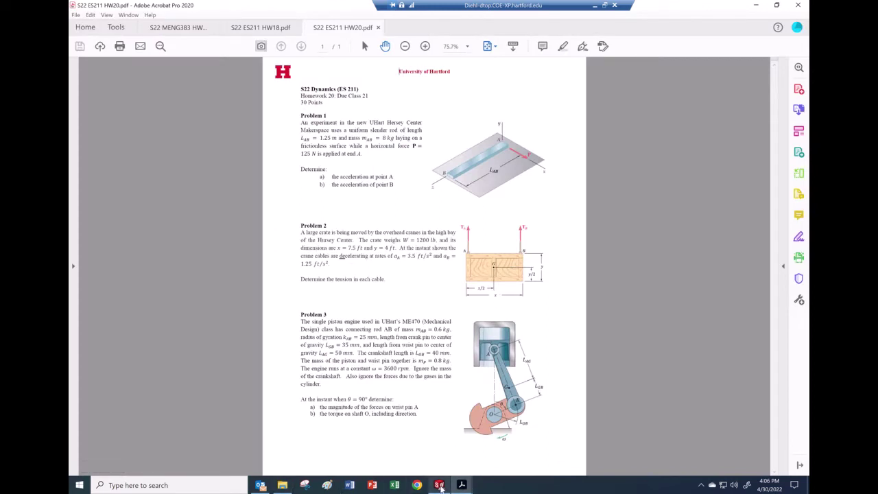
Switch to SOLIDWORKS, create a folder named S22 HW20 inside the SolidWorks folder, and open it for saving the part
left_click(440, 486)
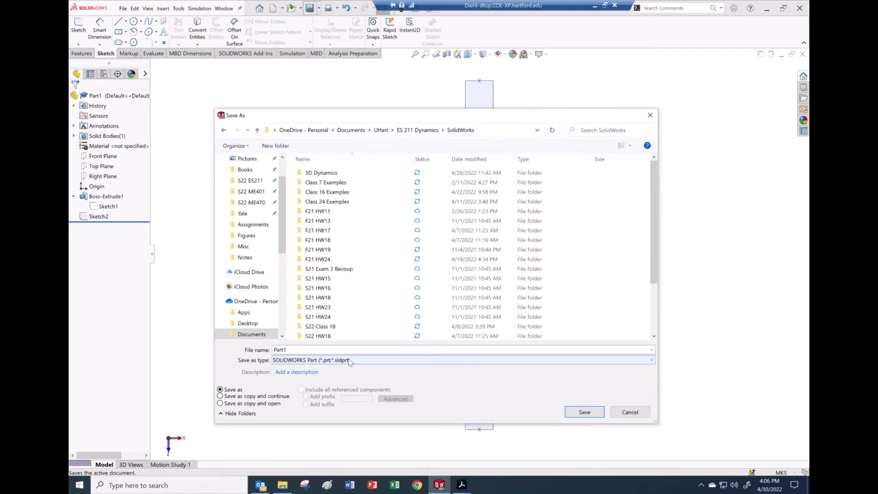
scroll(332, 308, "down", 1)
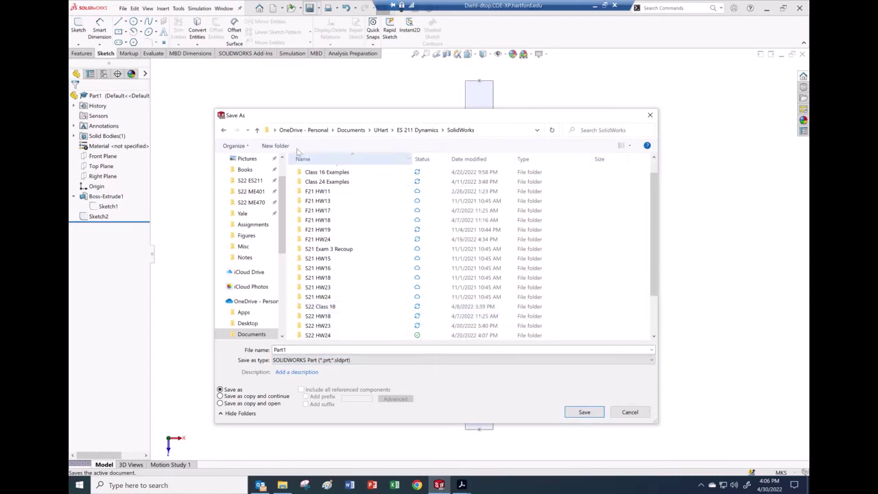
left_click(275, 145)
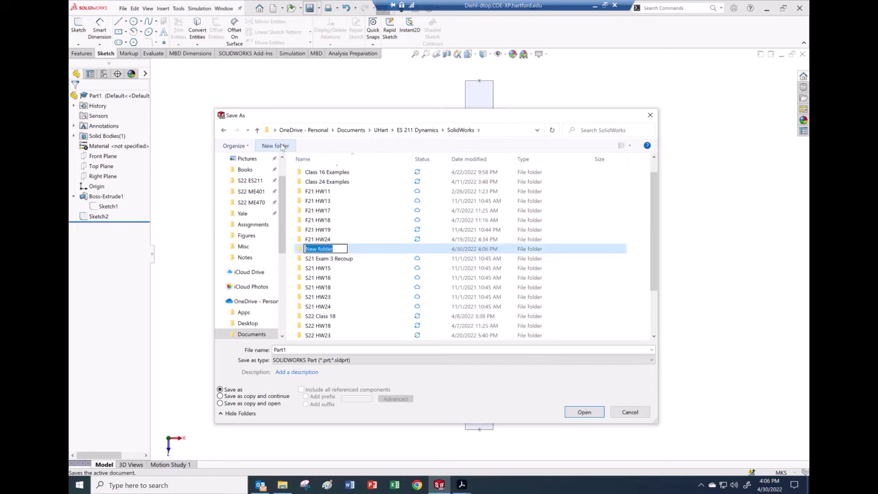
type("S")
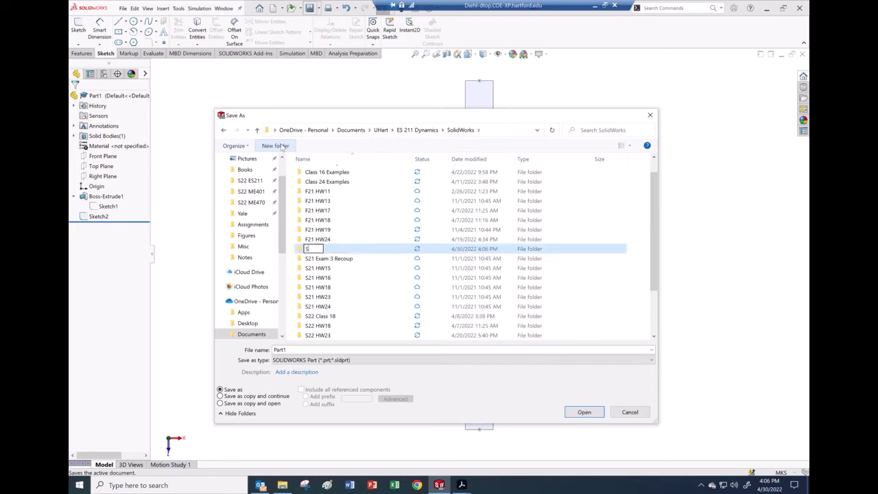
type("22 HW20")
key("Return")
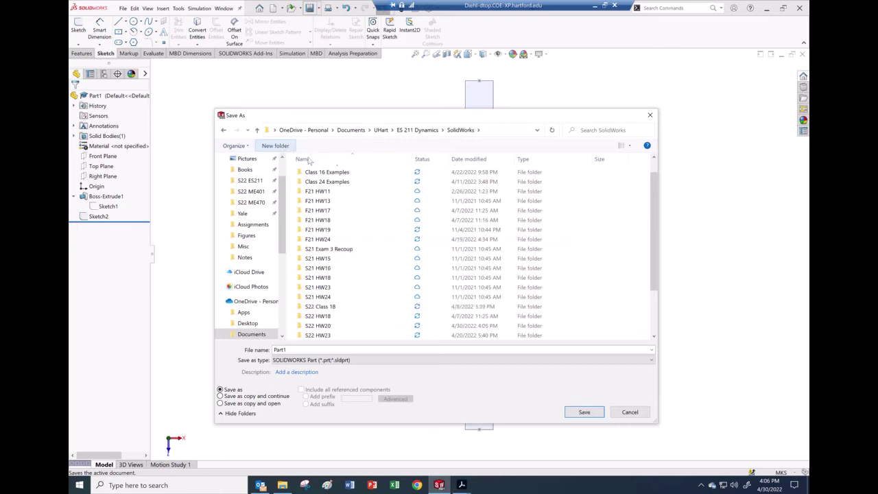
scroll(367, 270, "down", 2)
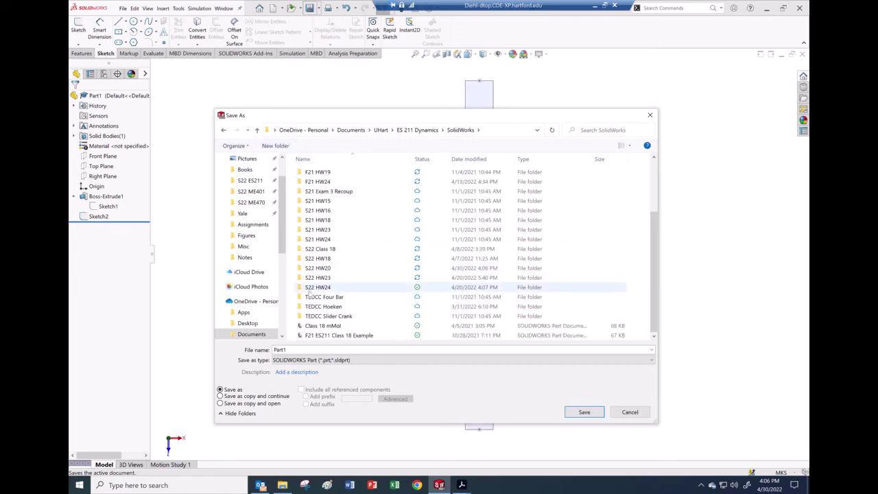
double_click(300, 268)
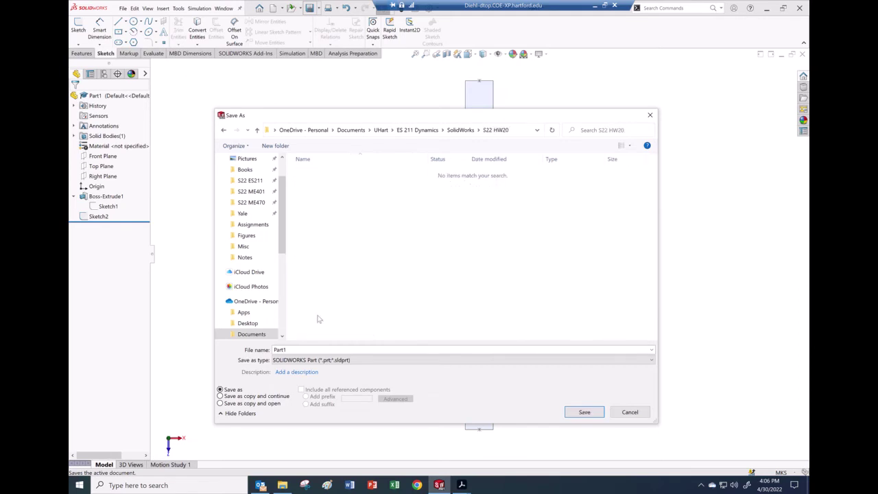
Save the part in the S22 HW20 folder as S22 ES211 HW20 prob 1 bar
double_click(297, 350)
type("HW20 prob 1 bar")
left_click(583, 413)
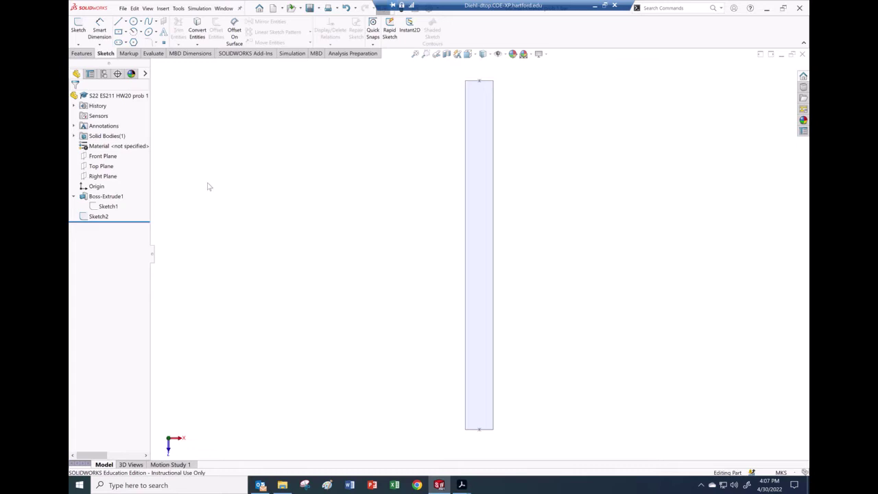
Evaluate the bar's mass properties and check the rod's given mass in Problem 3 of the S22 MENG383 HW8 Solution PDF
left_click(154, 53)
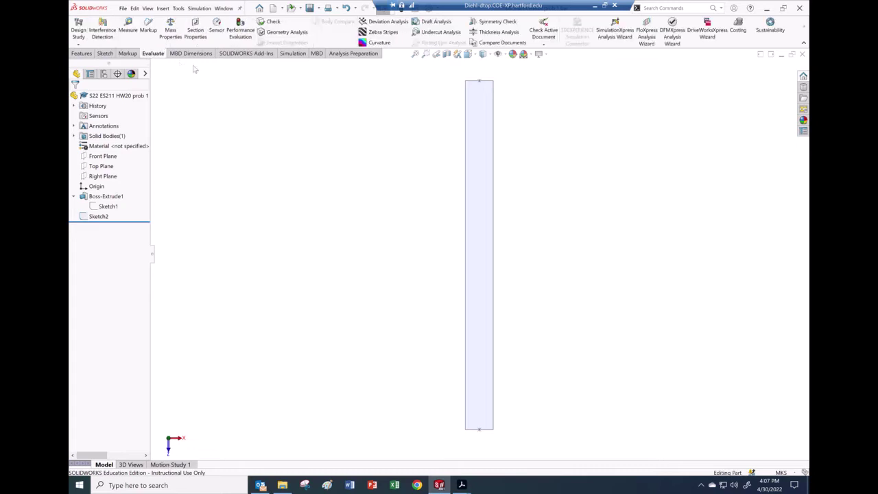
left_click(170, 29)
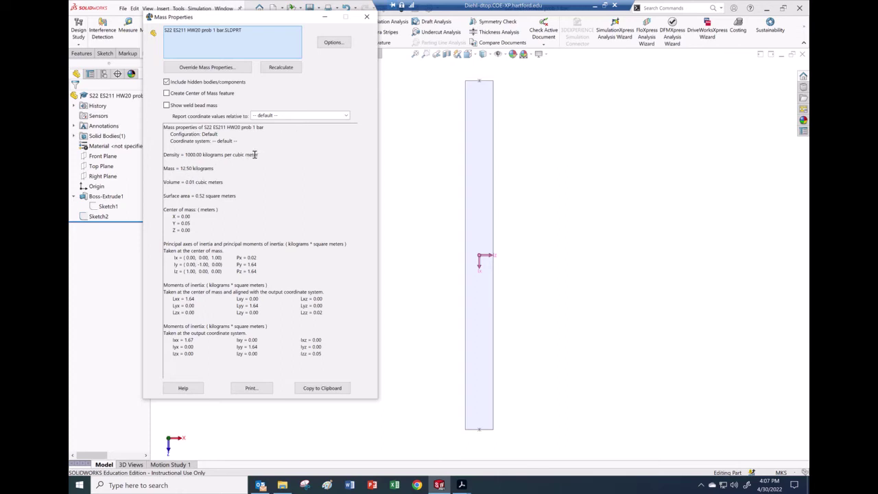
left_click(462, 485)
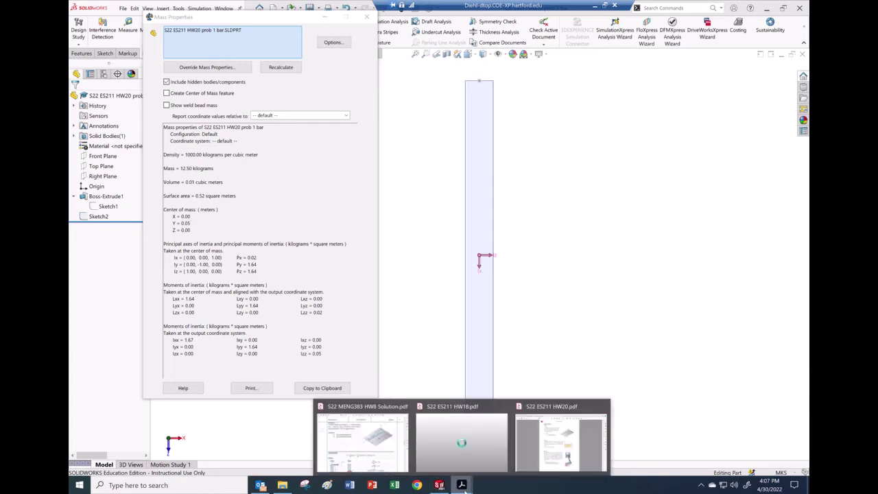
left_click(380, 461)
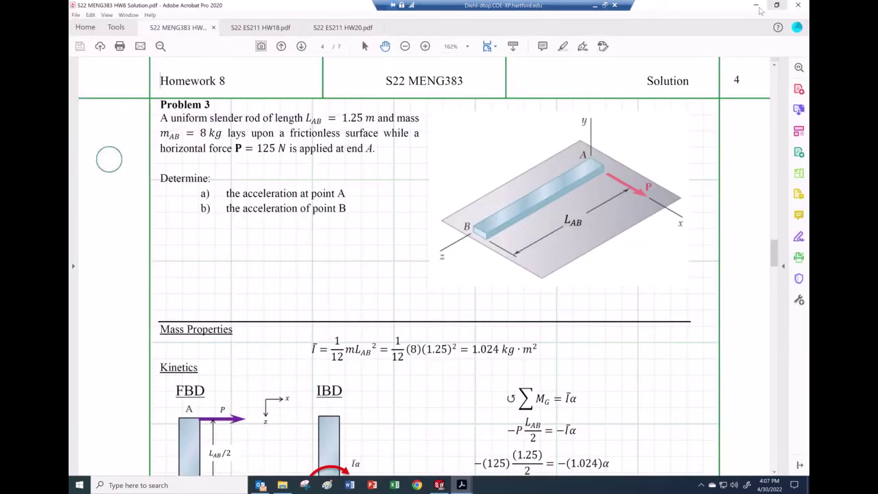
left_click(755, 6)
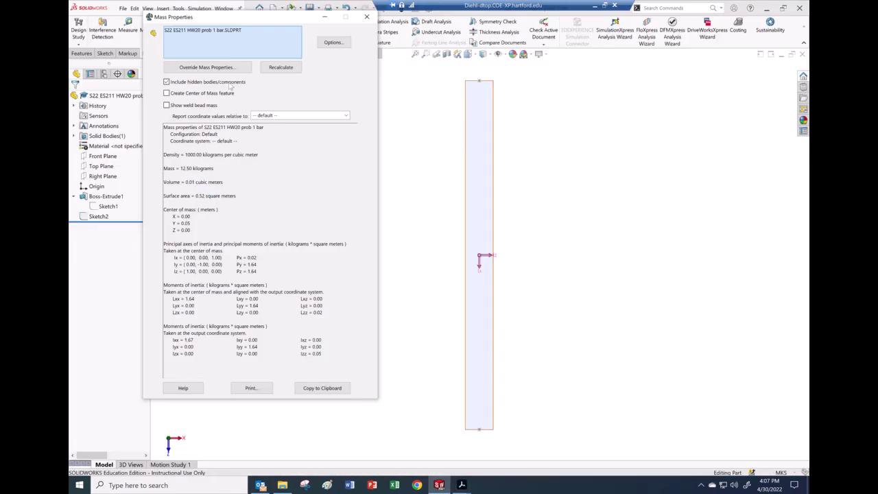
Override the bar's mass with 8 kg in its mass properties
left_click(215, 68)
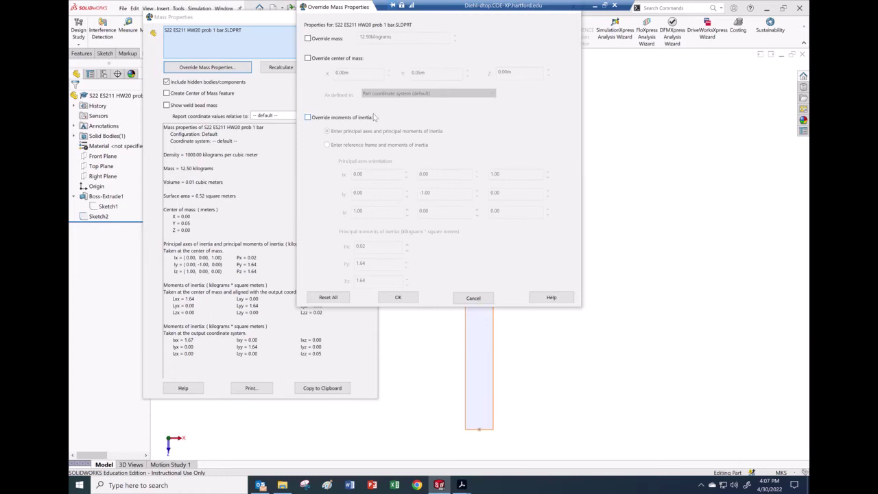
left_click(308, 38)
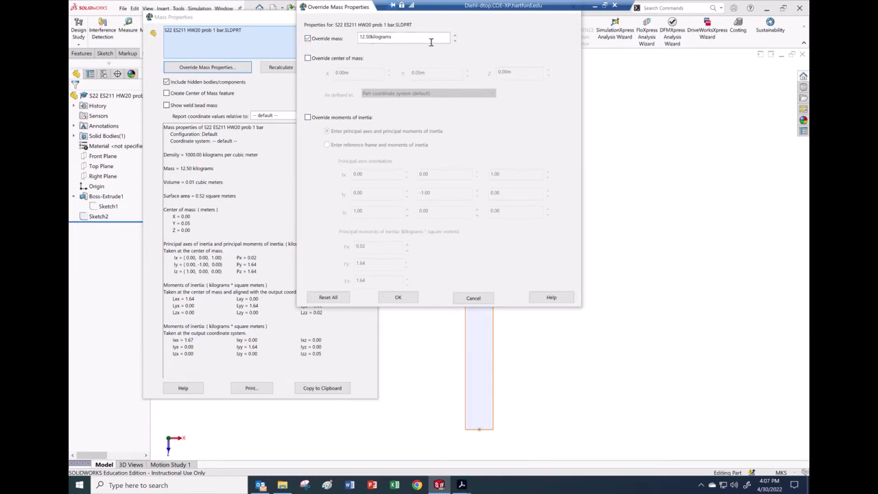
double_click(355, 41)
type("8")
left_click(401, 298)
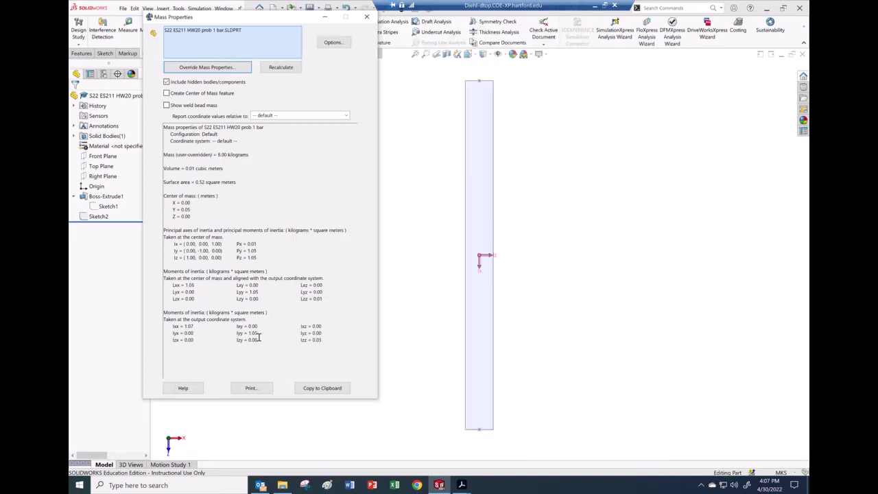
Compare the bar's moments of inertia with the S22 MENG383 HW8 Solution PDF, then return to SOLIDWORKS and close the mass properties
left_click(461, 485)
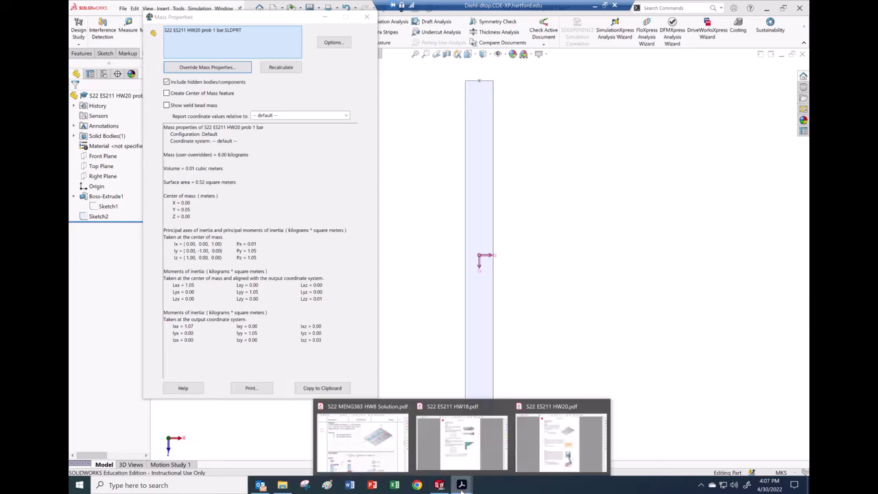
left_click(374, 453)
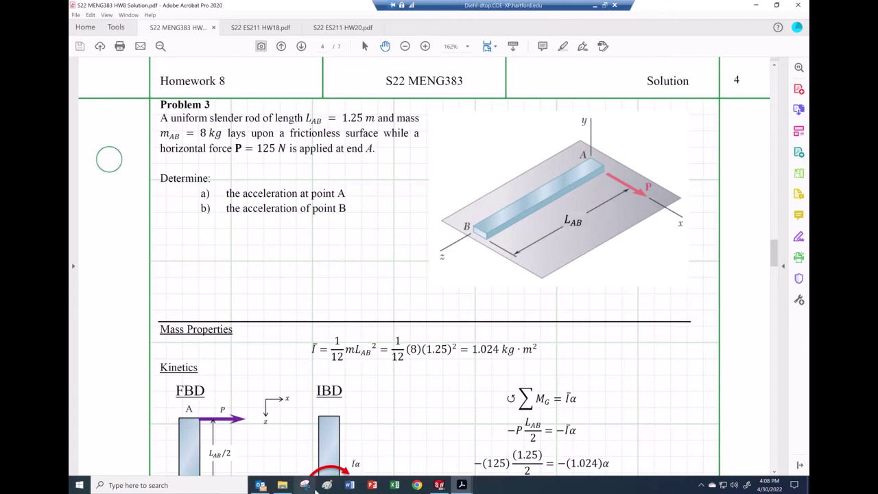
left_click(439, 485)
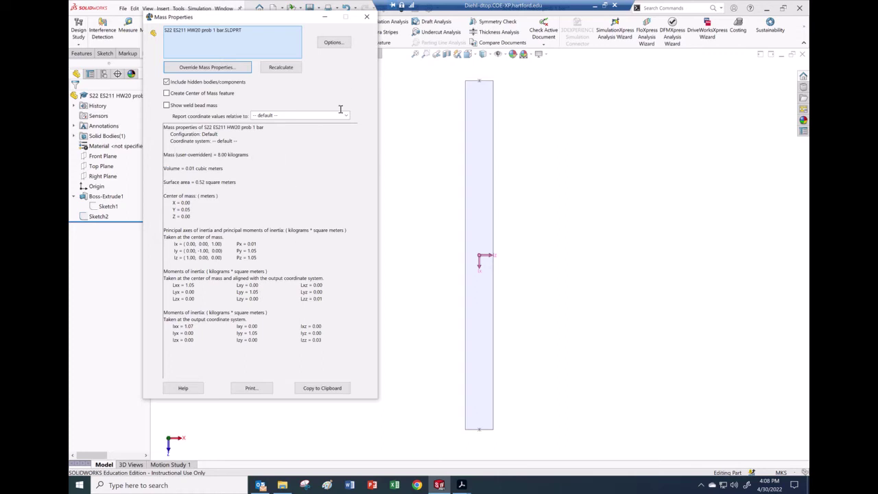
left_click(367, 16)
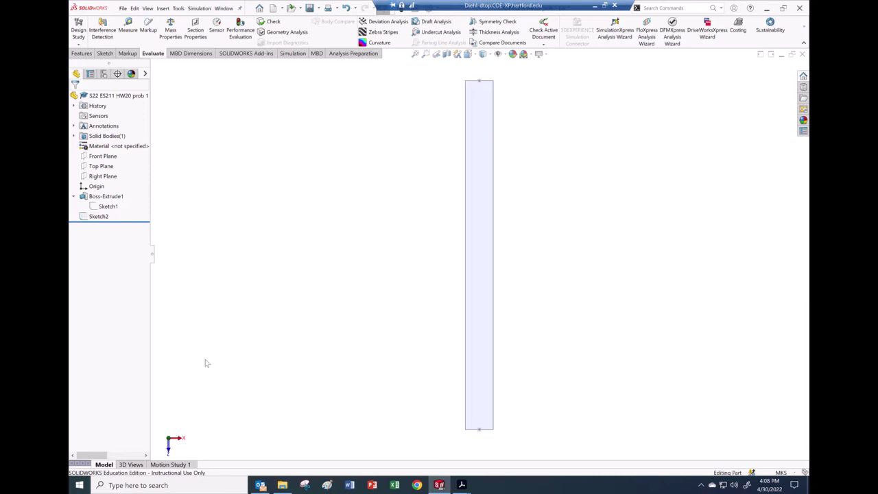
Open Motion Study 1 of the bar part, enlarge the timeline area and widen its feature tree
left_click(180, 466)
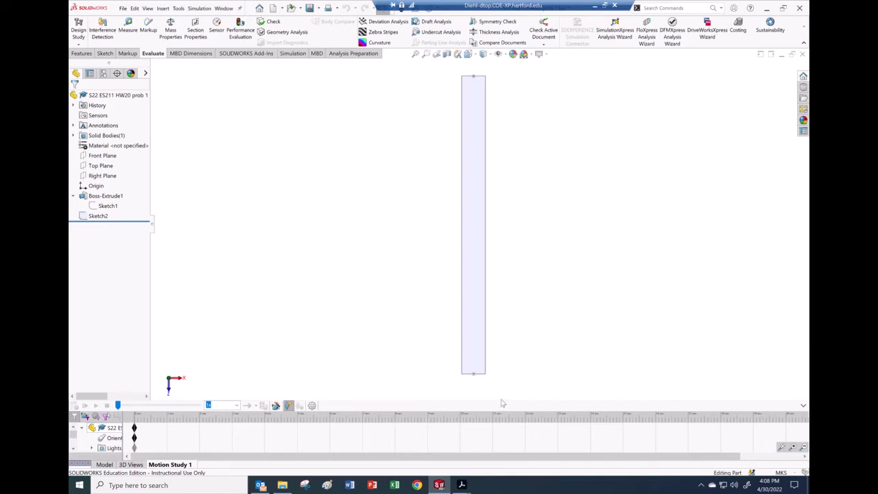
left_click_drag(501, 400, 509, 342)
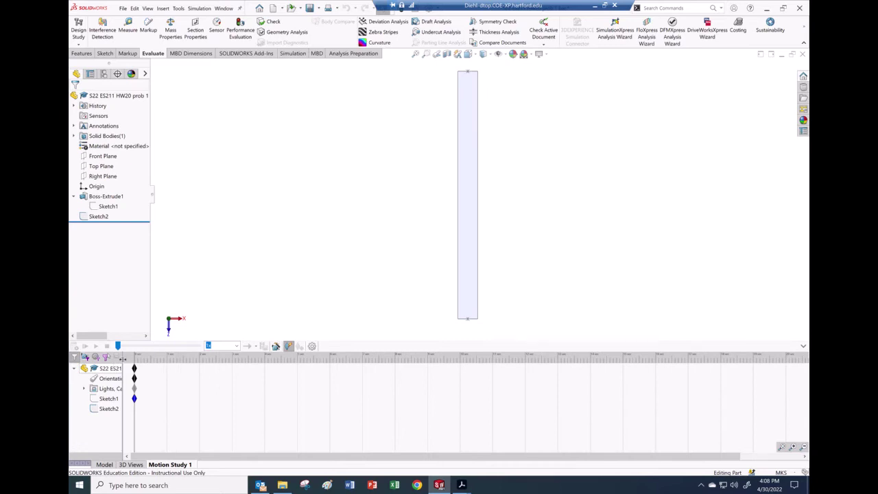
left_click_drag(187, 357, 188, 358)
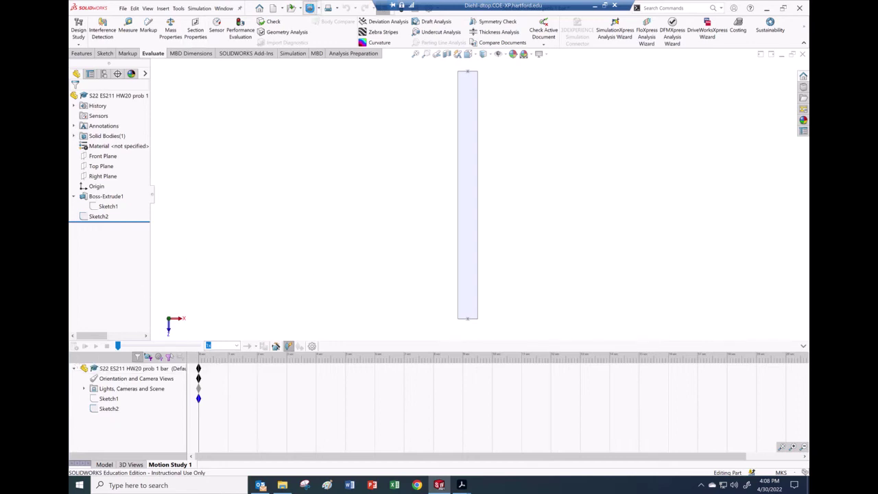
Create a new assembly document and place the S22 ES211 HW20 prob 1 bar part in it
left_click(123, 8)
left_click(130, 23)
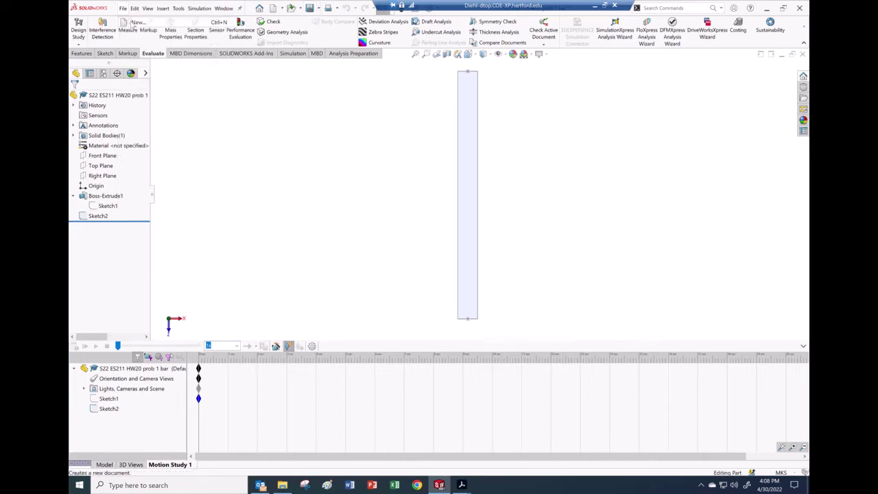
left_click(300, 82)
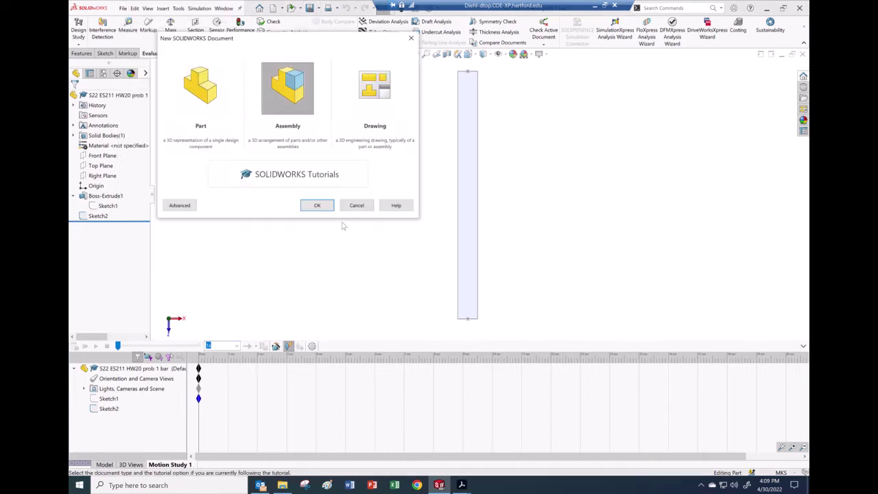
left_click(327, 208)
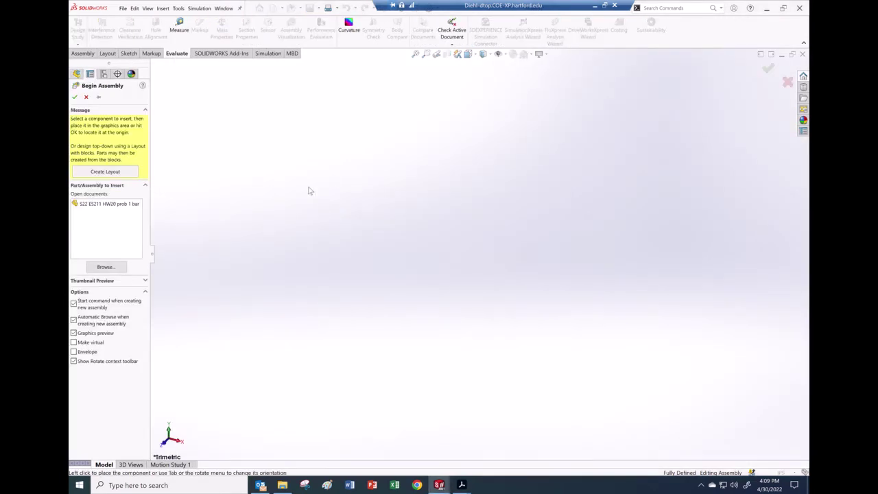
left_click(94, 205)
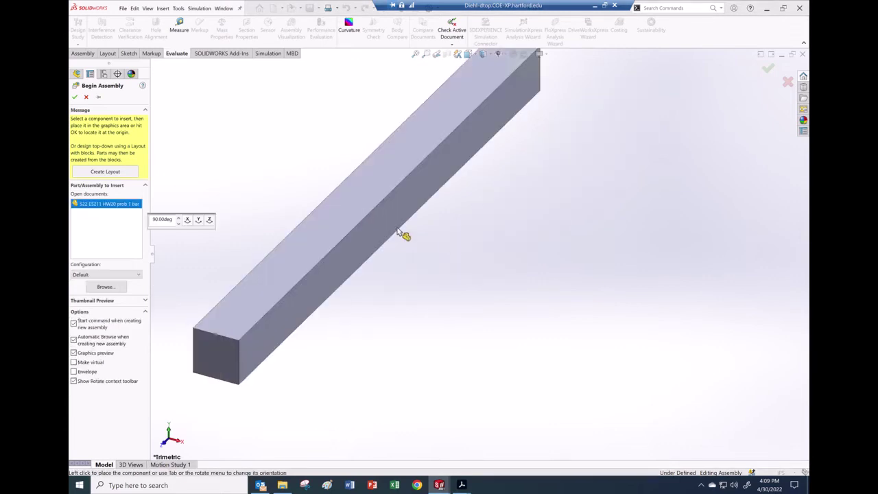
left_click(457, 258)
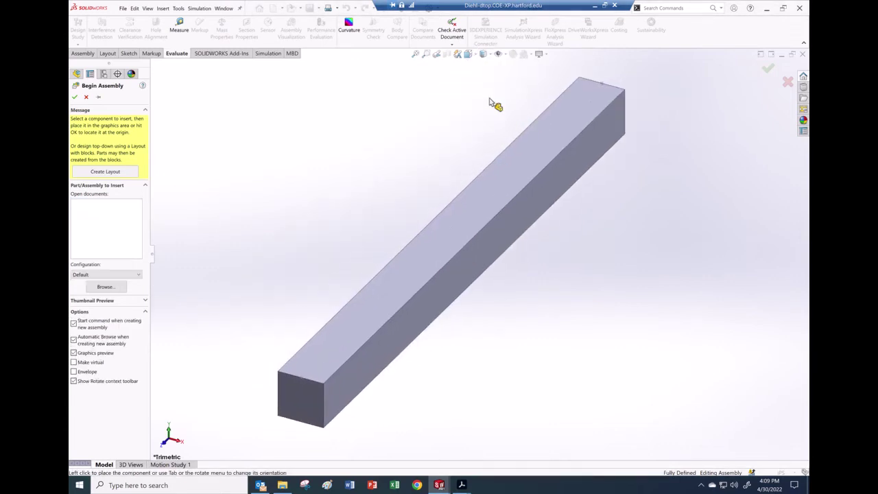
Apply a plain white background scene to the new assembly
left_click(530, 54)
left_click(534, 76)
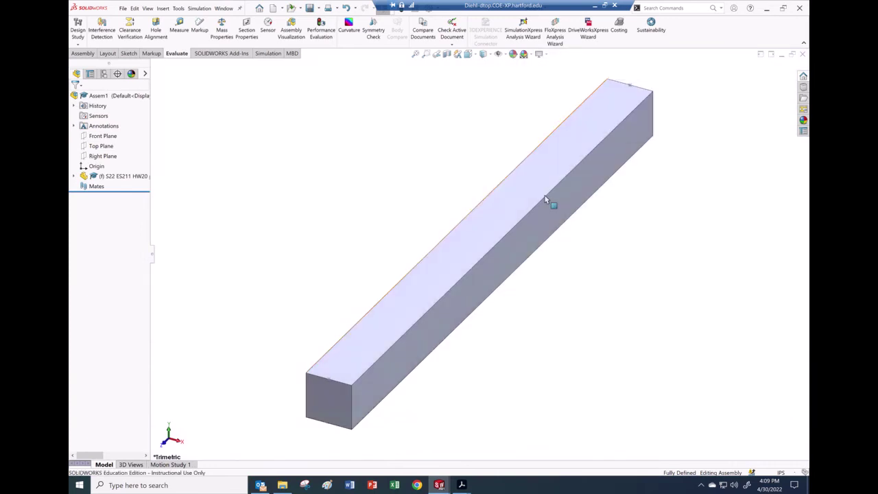
scroll(491, 189, "down", 4)
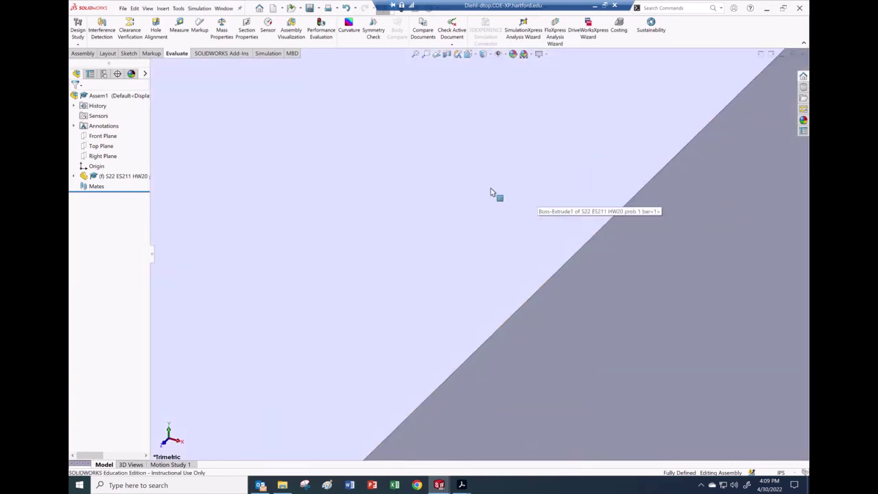
scroll(491, 189, "up", 3)
scroll(490, 193, "up", 5)
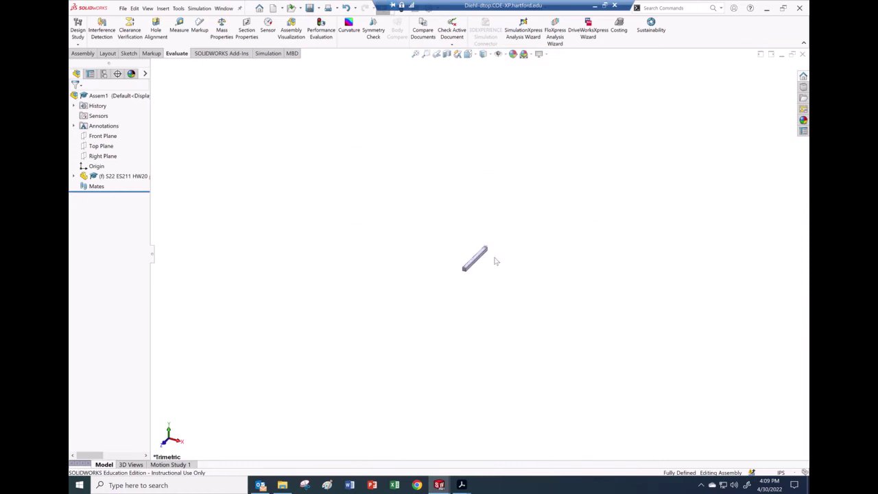
scroll(479, 247, "down", 2)
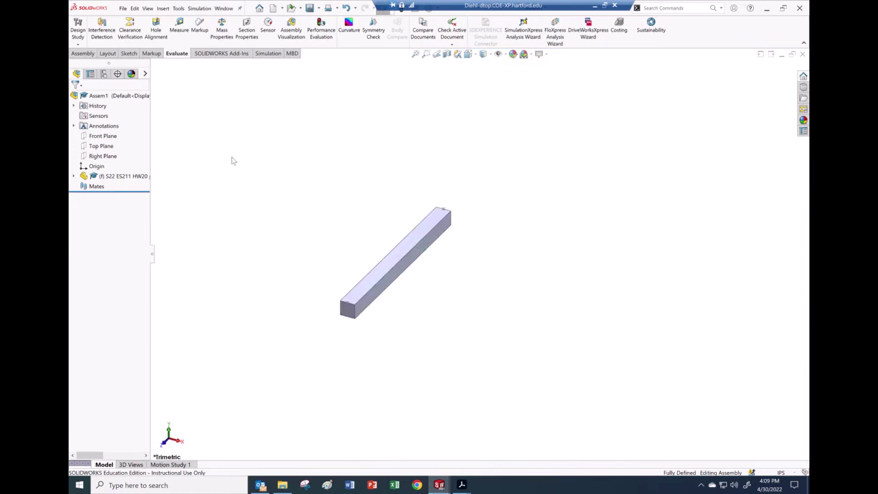
Float the fixed bar component so it can move freely in the assembly
left_click(404, 259)
right_click(404, 259)
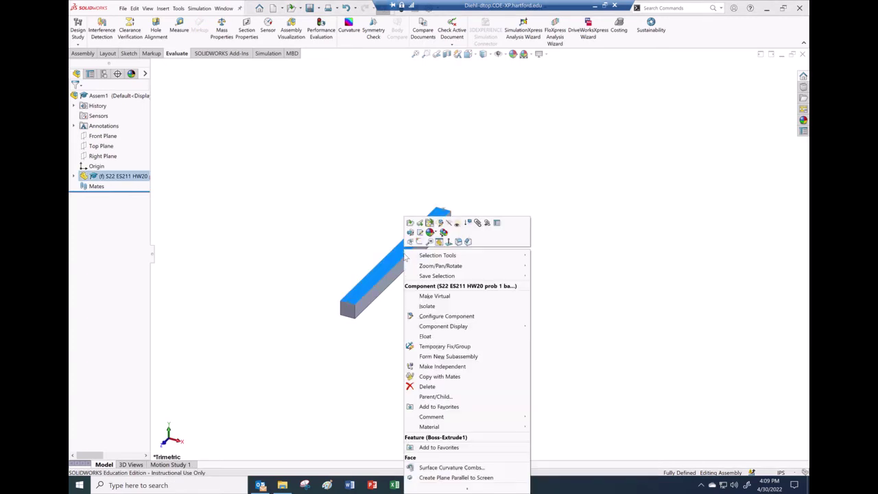
left_click(426, 337)
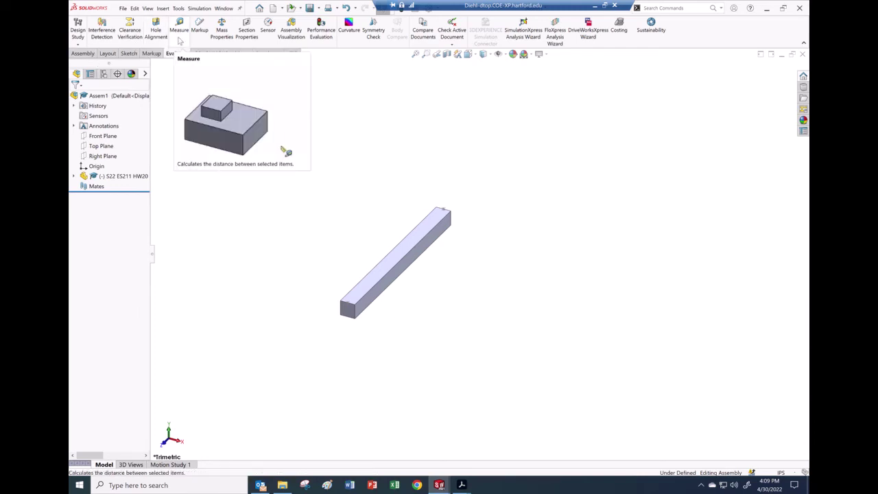
Add a coincident mate between the bar's bottom face and the assembly's Top Plane, then finish mating and return to the isometric view
left_click(83, 53)
left_click(135, 31)
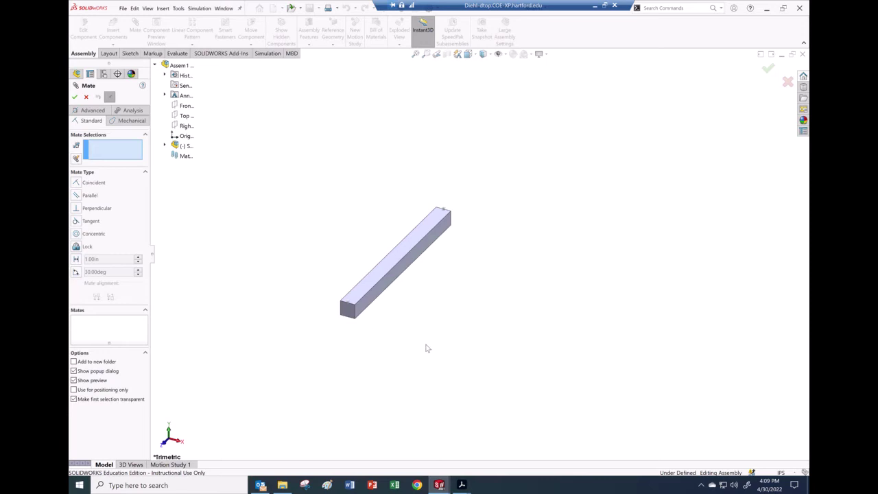
left_click_drag(416, 323, 443, 324)
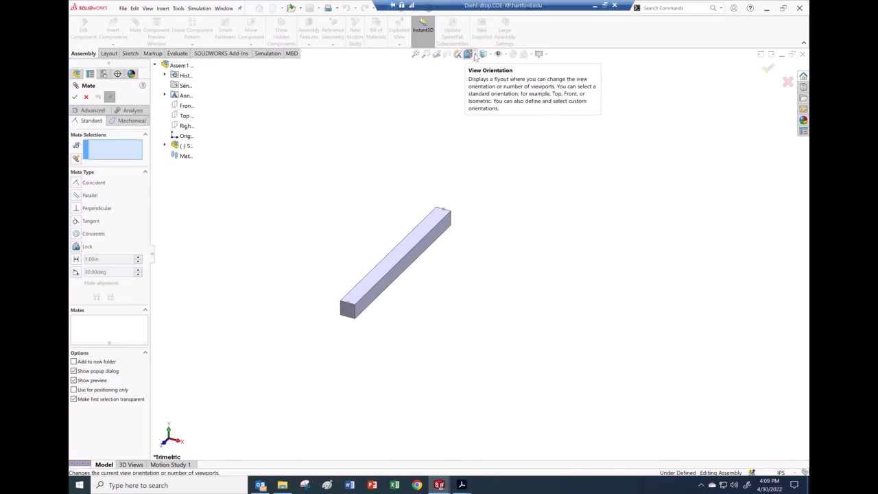
left_click(475, 56)
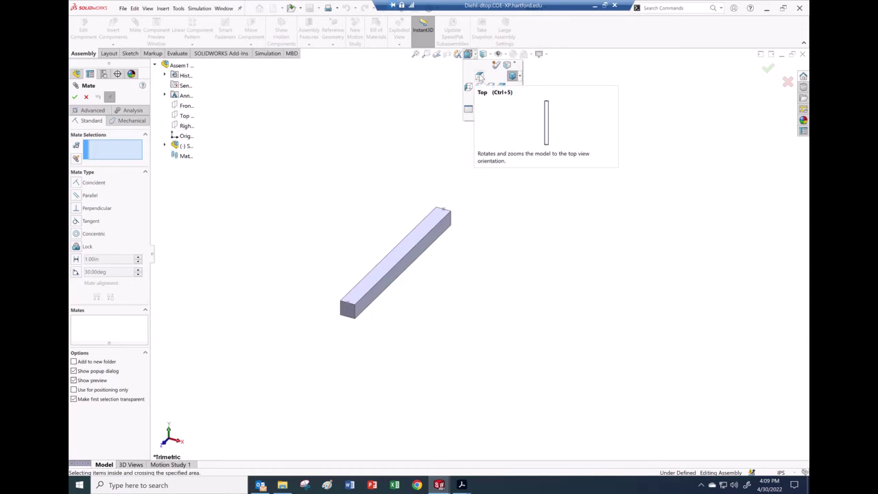
left_click(479, 100)
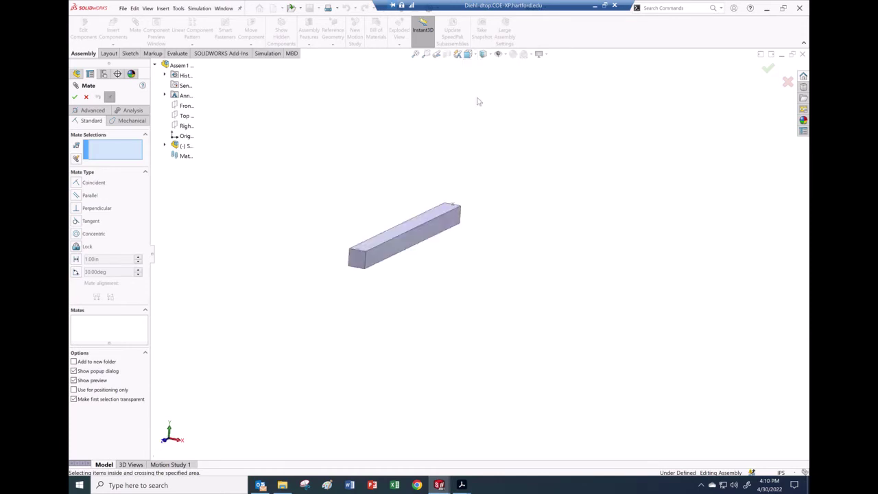
left_click(476, 126)
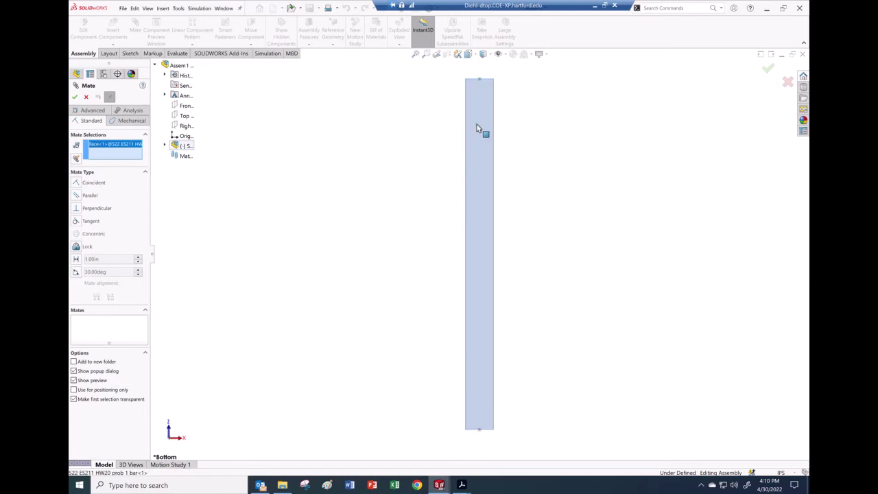
left_click(185, 116)
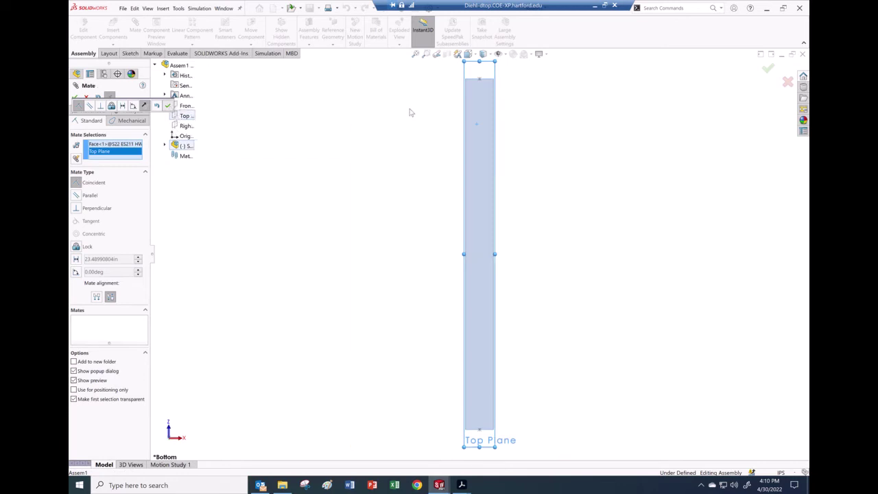
key("Return")
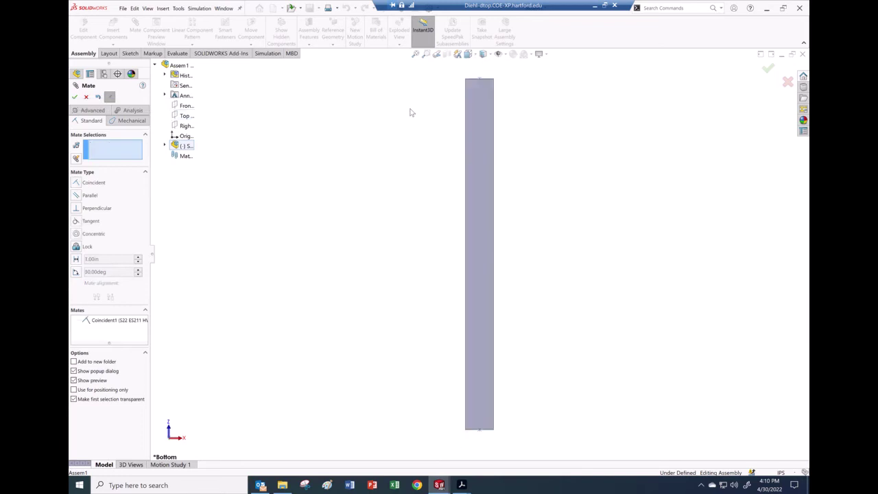
left_click(468, 54)
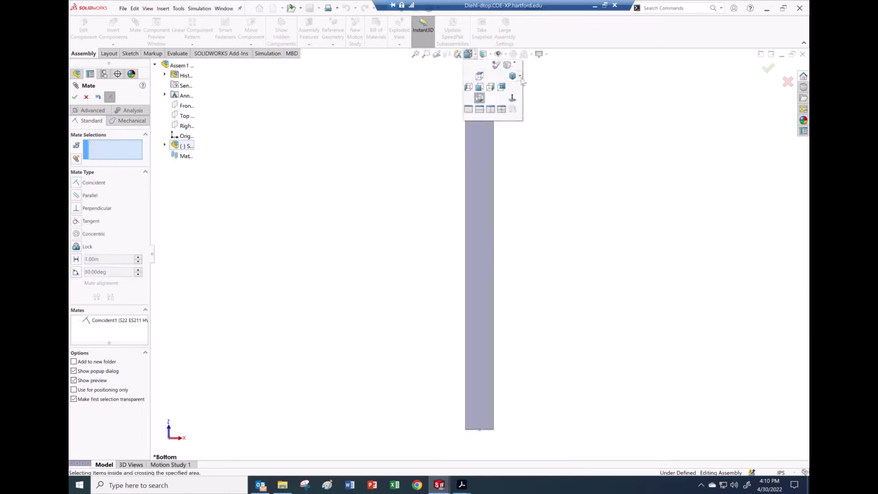
left_click(512, 77)
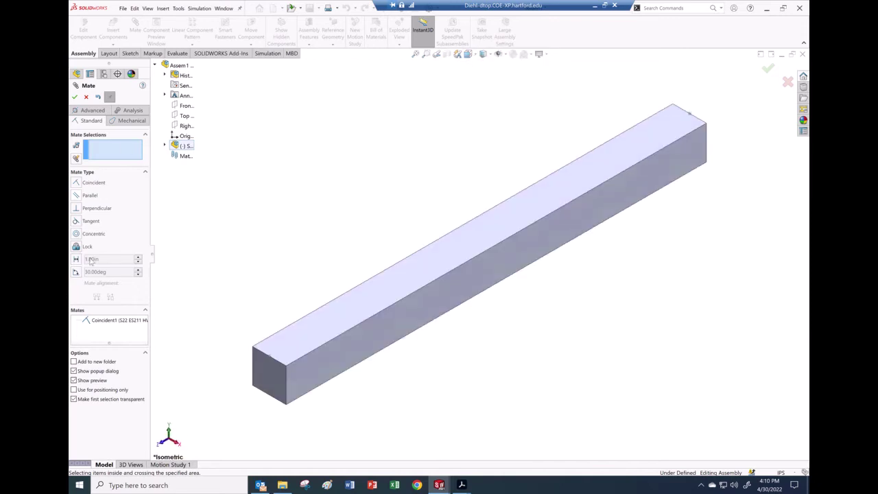
left_click(74, 97)
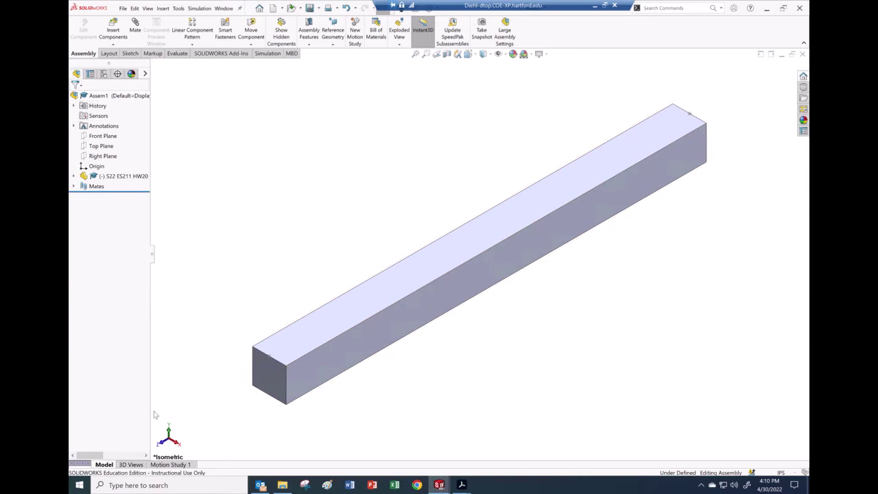
Open the assembly's Motion Study 1 as a Motion Analysis study and enlarge its timeline area and feature tree
left_click(171, 465)
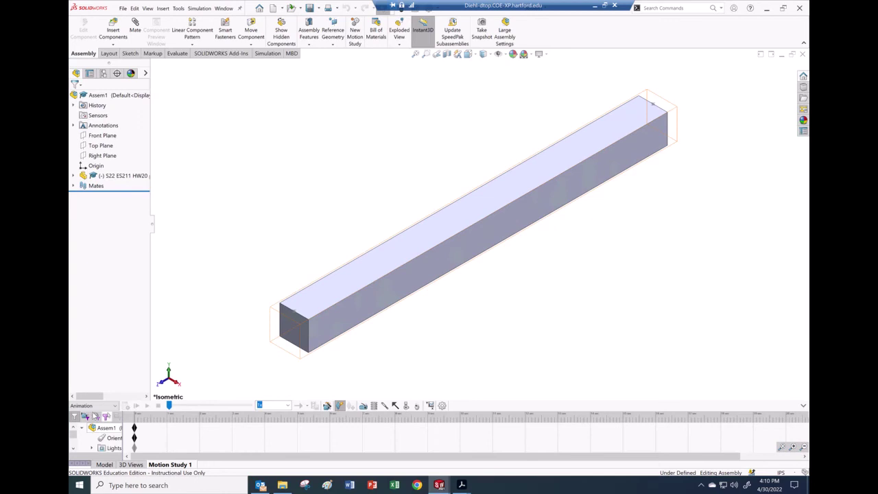
left_click(116, 406)
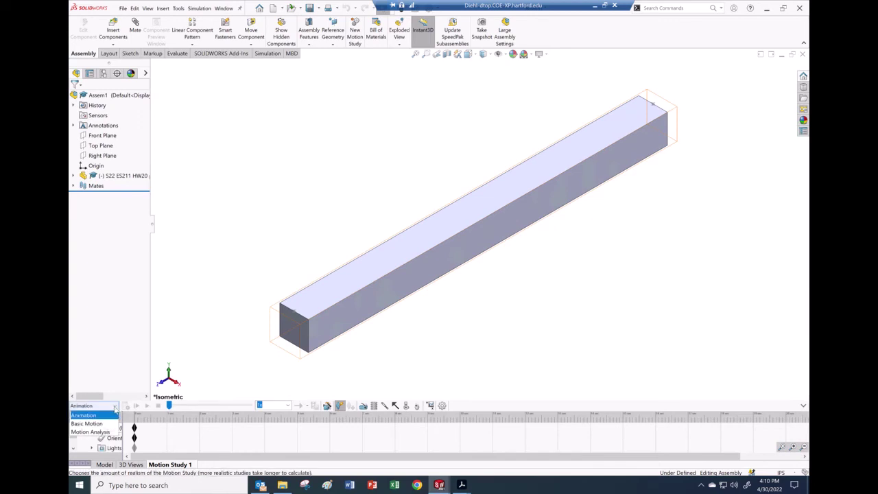
left_click(94, 432)
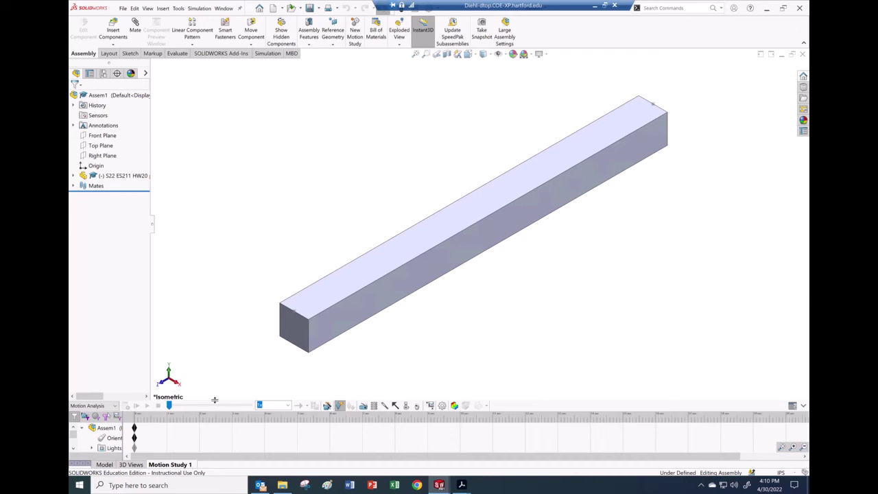
left_click_drag(215, 400, 224, 349)
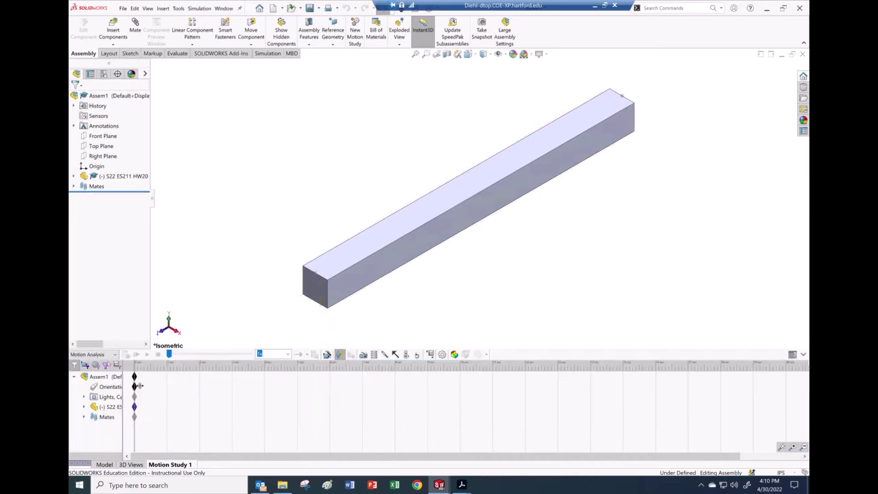
left_click_drag(137, 386, 166, 386)
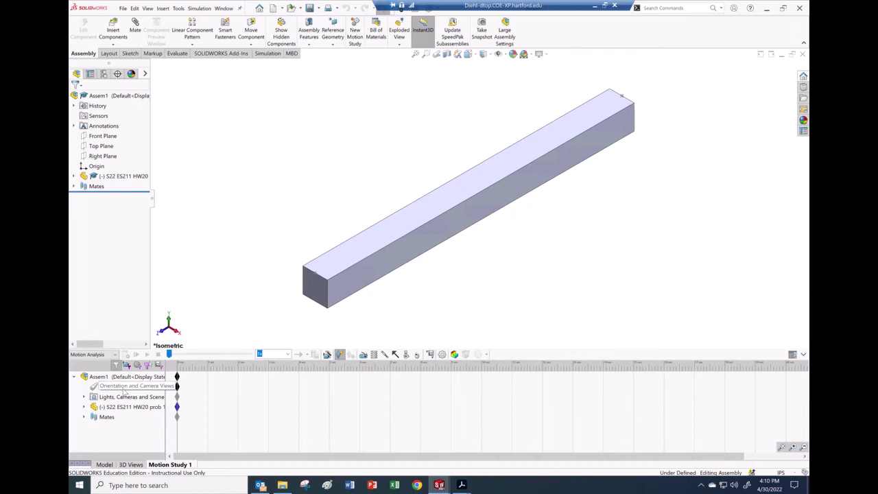
Disable playback of view keys and set the motion study's duration to 0.5 seconds, with the timeline magnified
right_click(124, 390)
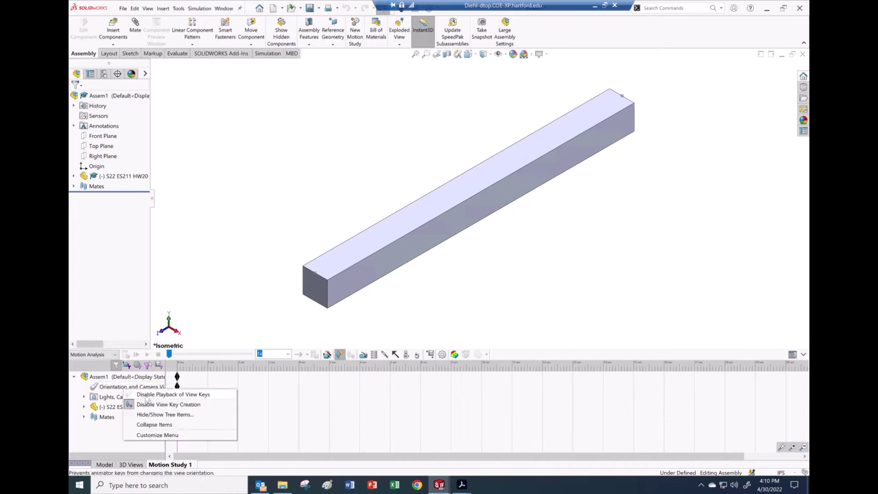
left_click(151, 395)
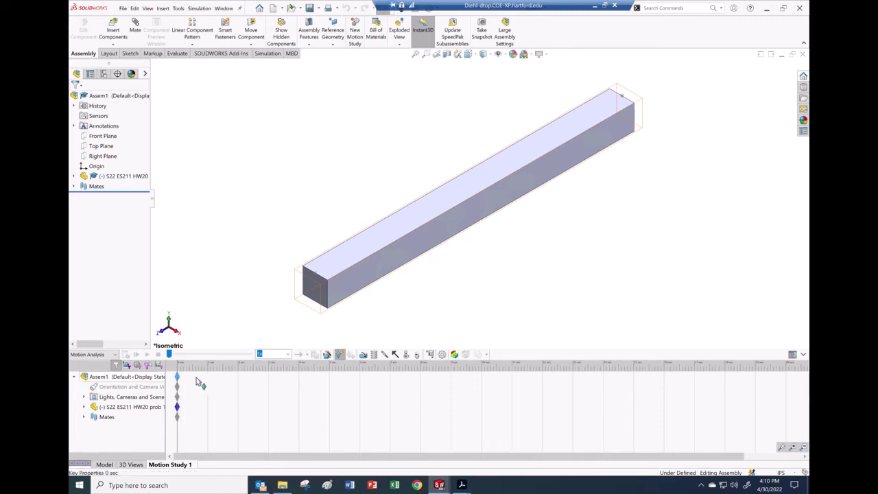
left_click_drag(177, 376, 211, 380, "ctrl")
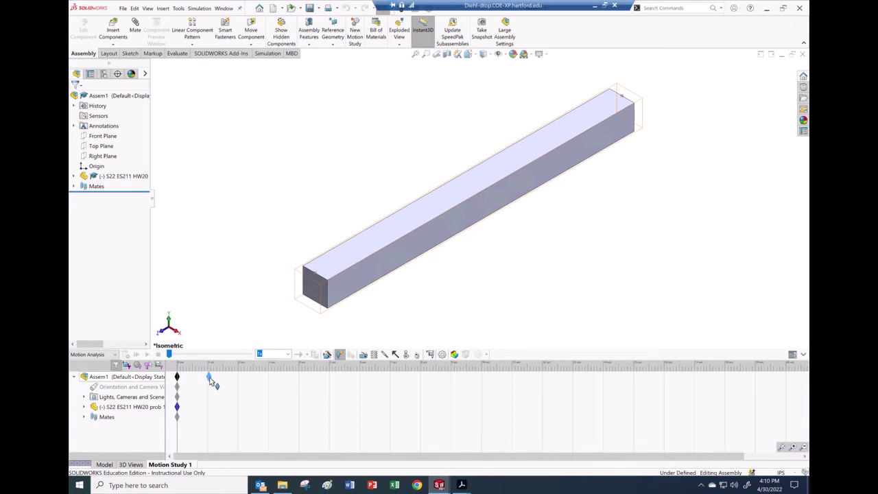
left_click_drag(211, 382, 192, 377, "ctrl")
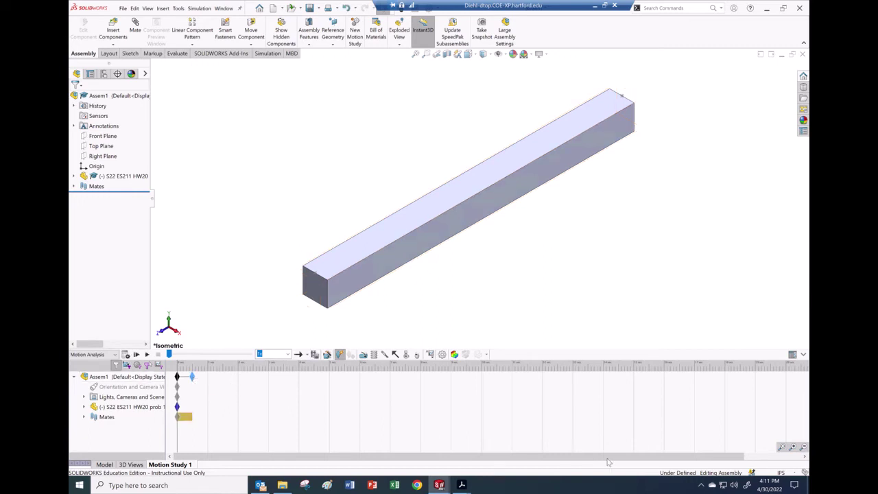
left_click(794, 447)
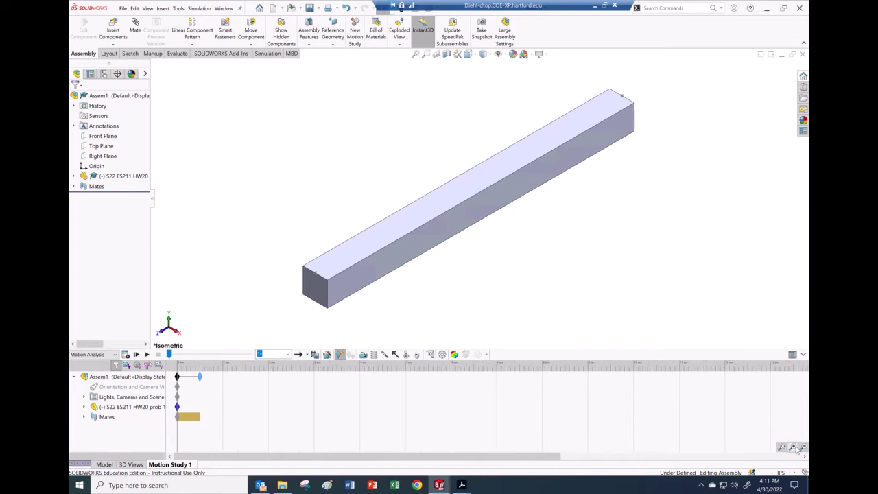
left_click(794, 447)
left_click(794, 448)
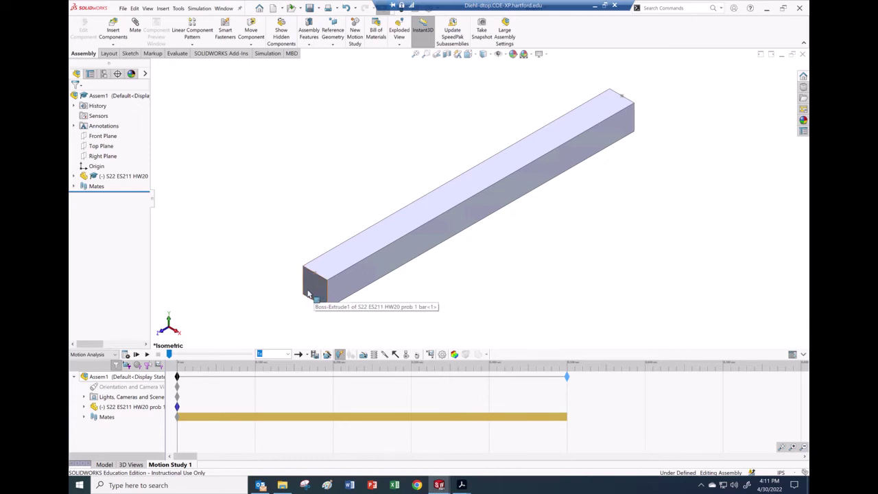
left_click(168, 326)
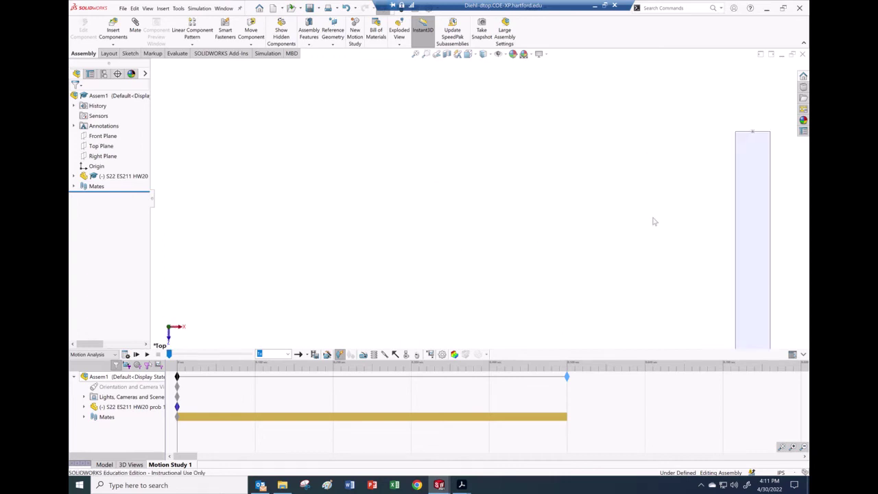
scroll(653, 221, "up", 5)
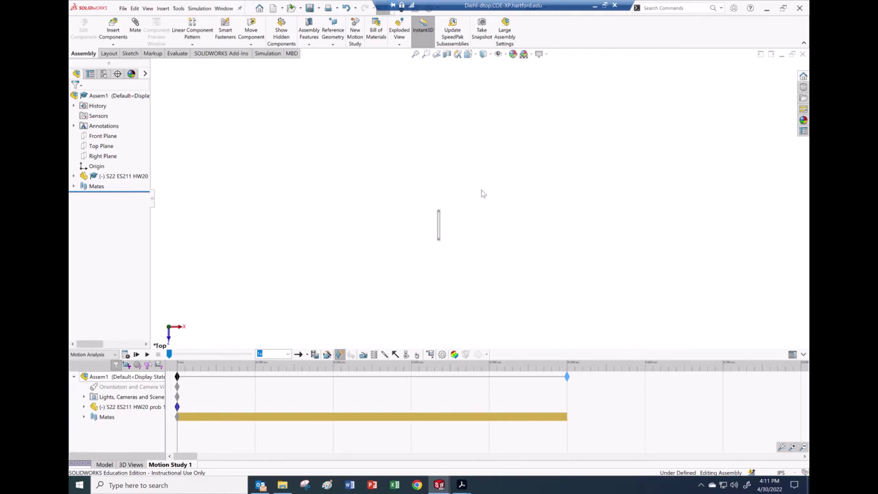
scroll(457, 210, "down", 2)
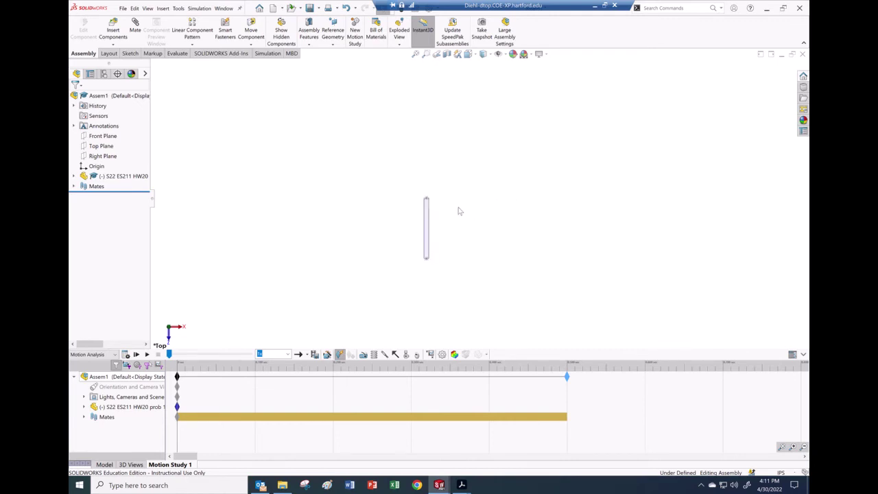
scroll(433, 223, "down", 1)
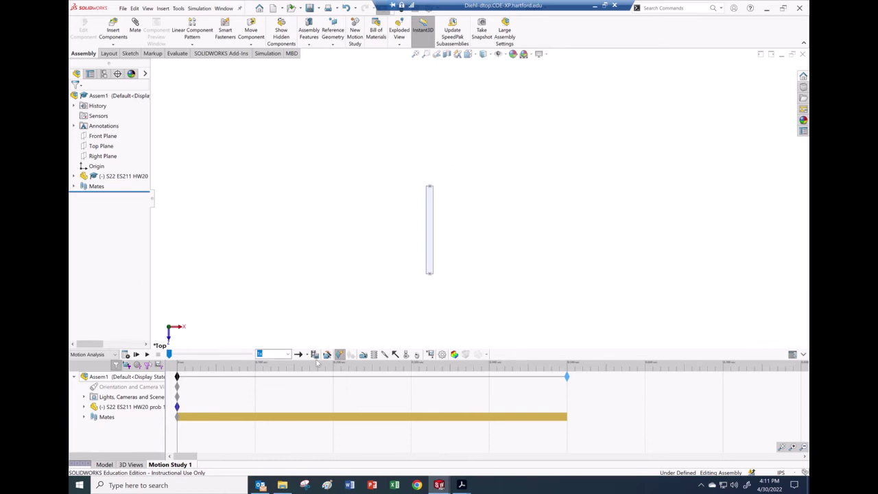
Start an action-only force on the bar's far end face, directed along that face's short top edge
left_click(395, 354)
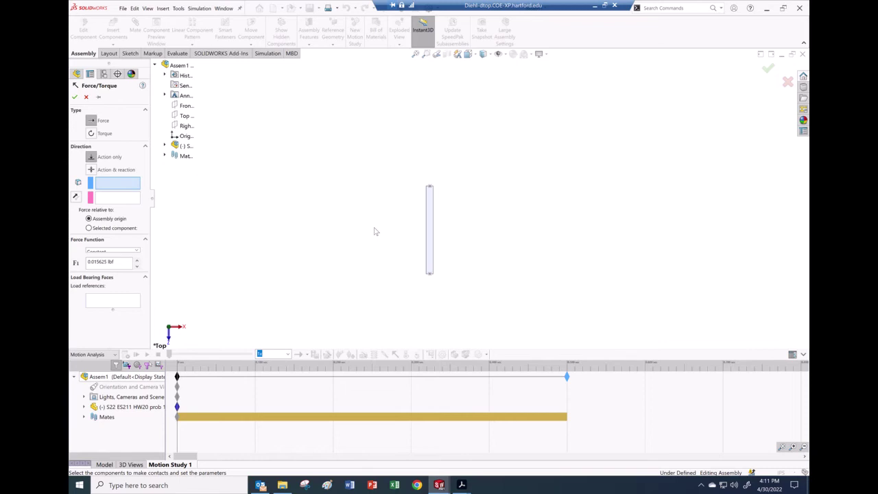
left_click(478, 57)
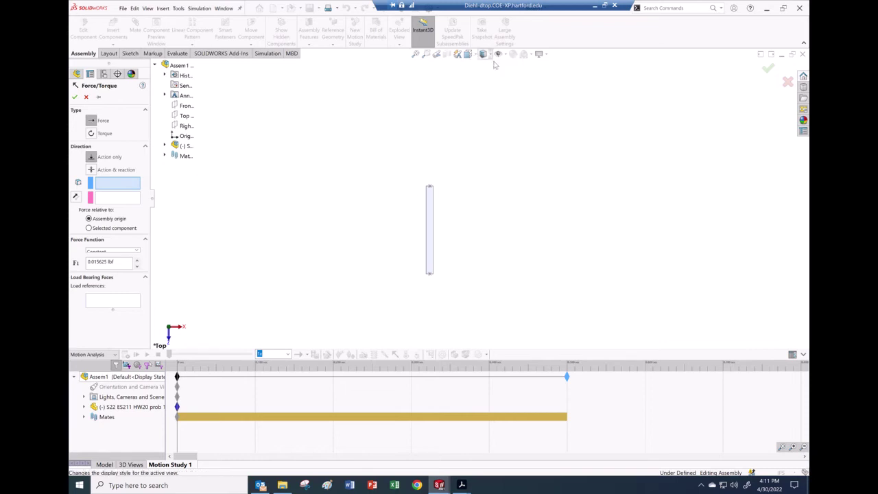
left_click(469, 55)
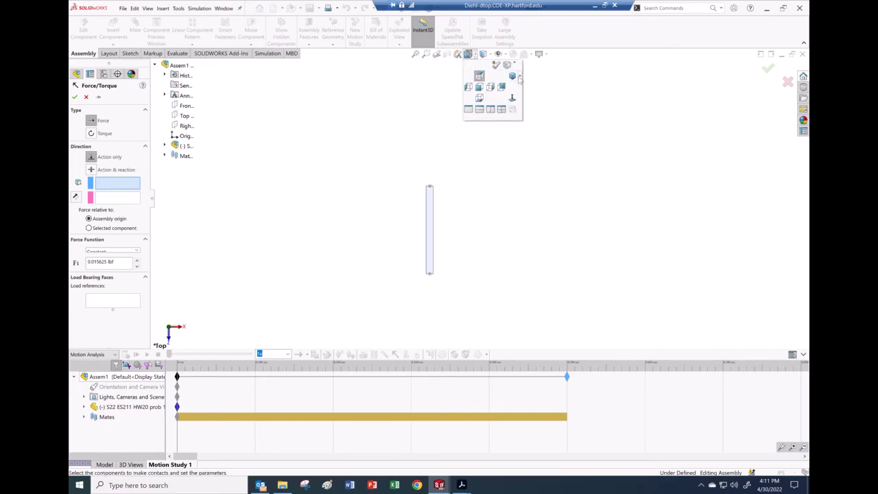
left_click(520, 78)
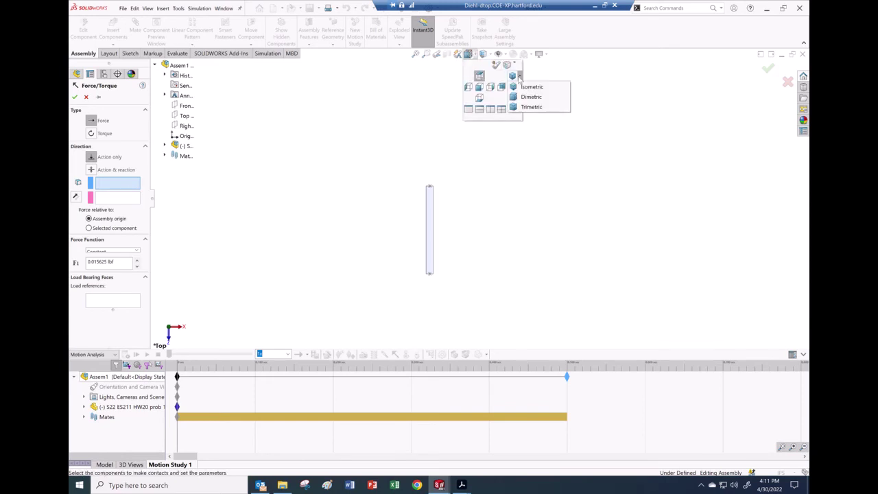
key("space")
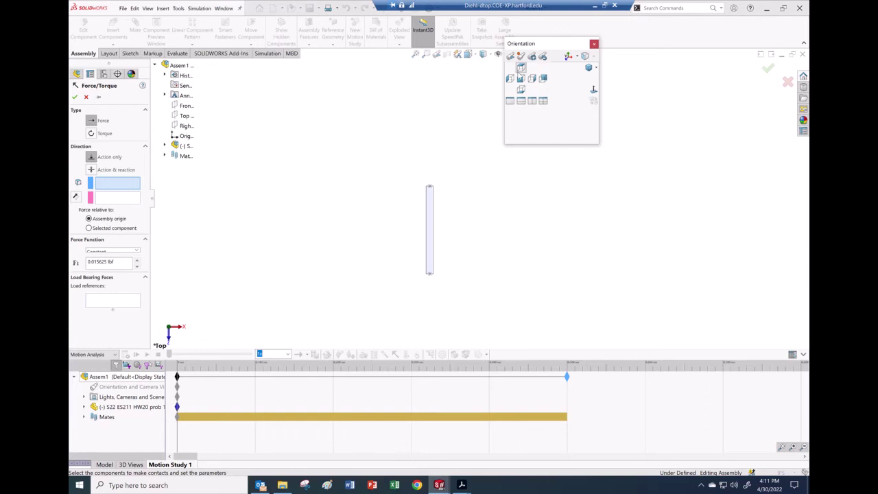
left_click(590, 68)
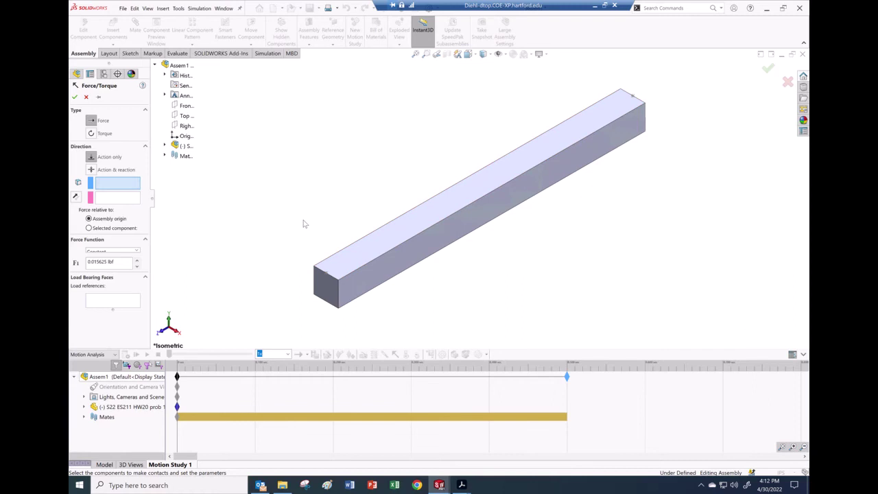
key("Left")
key("Left")
key("Left")
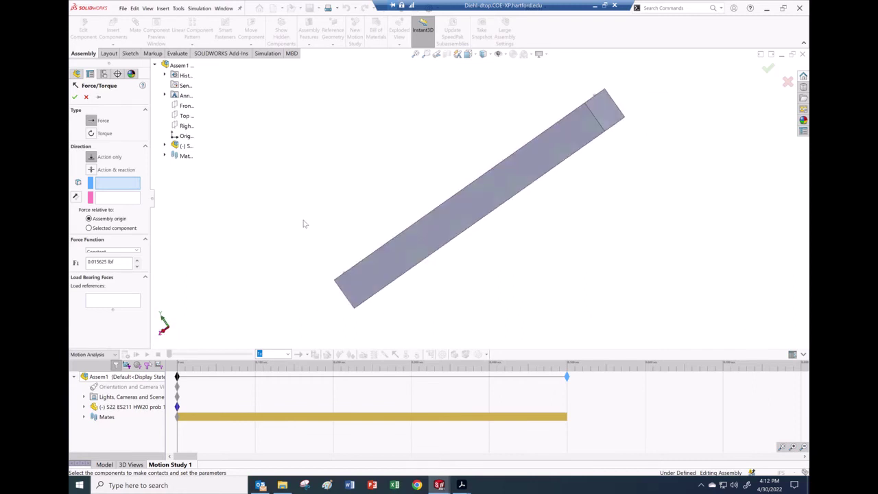
left_click(610, 128)
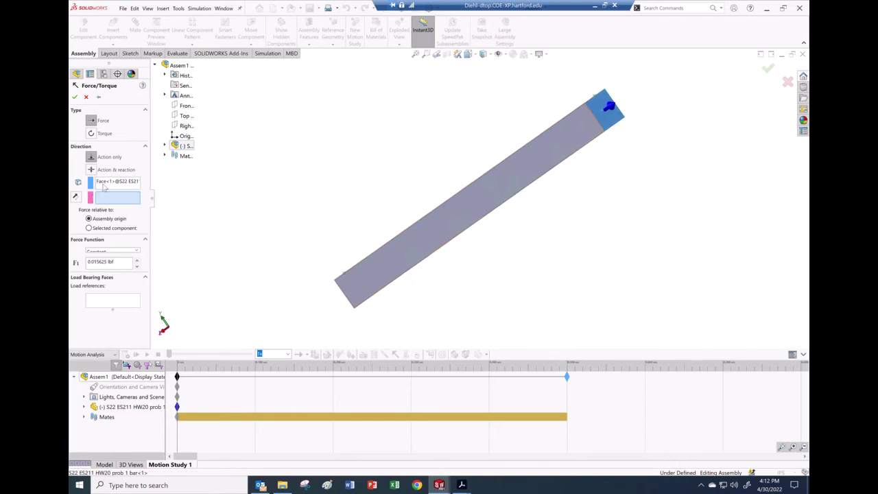
left_click(590, 104)
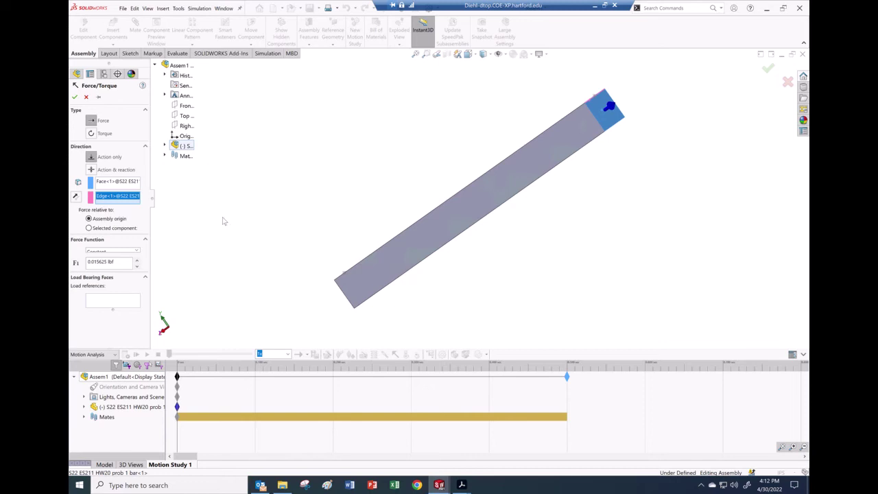
Try to define the force relative to a selected component, picking the bar as the reference
left_click(88, 228)
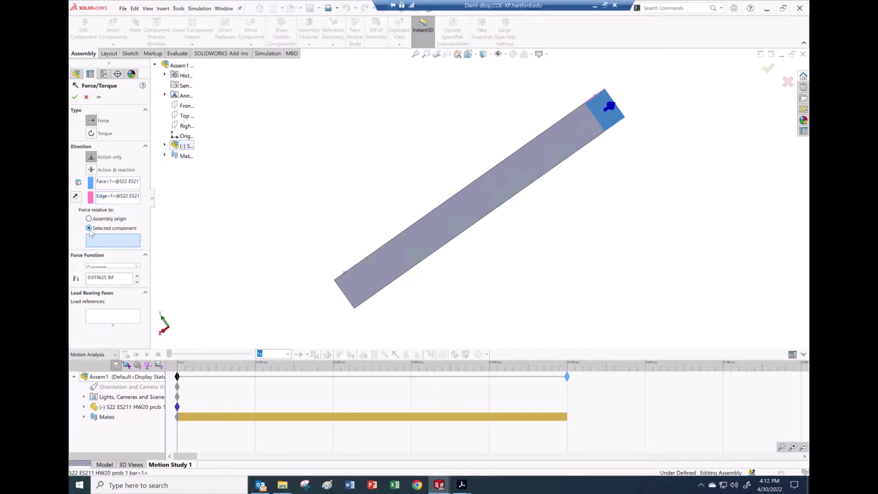
left_click(594, 102)
left_click(594, 101)
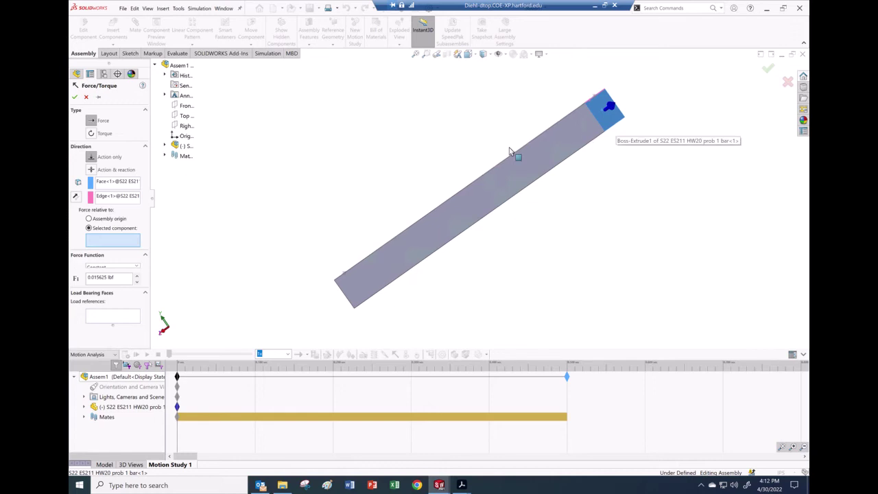
Reverse the force's direction along the end face's top edge
key("Down")
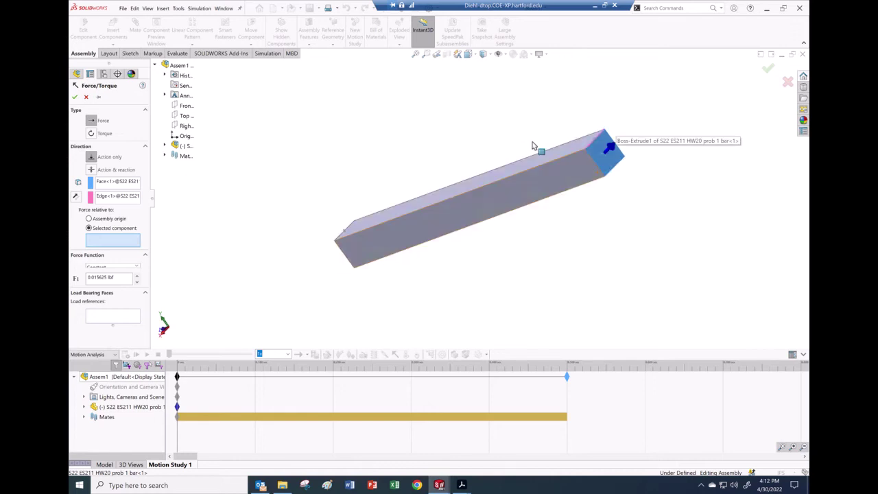
key("Down")
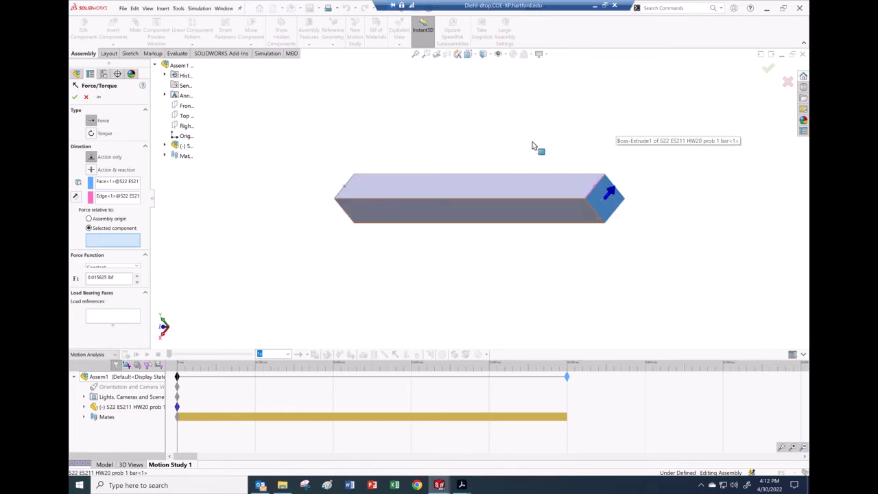
key("Left")
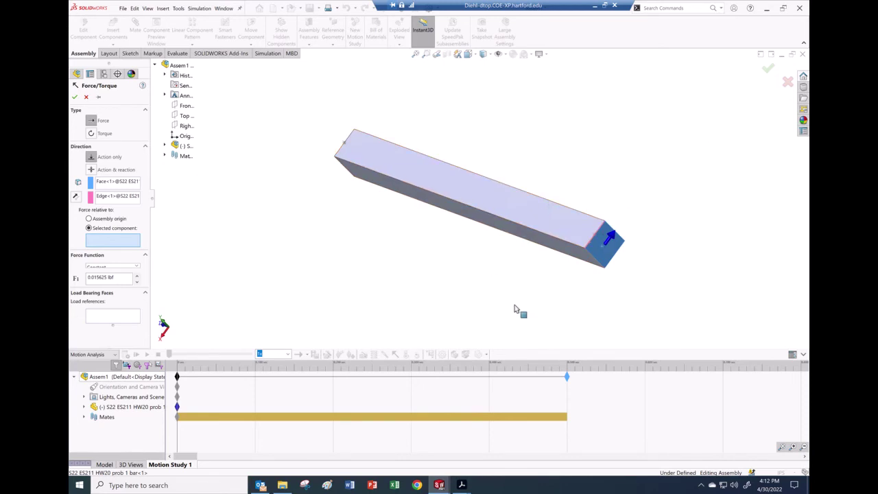
key("Left")
key("Left")
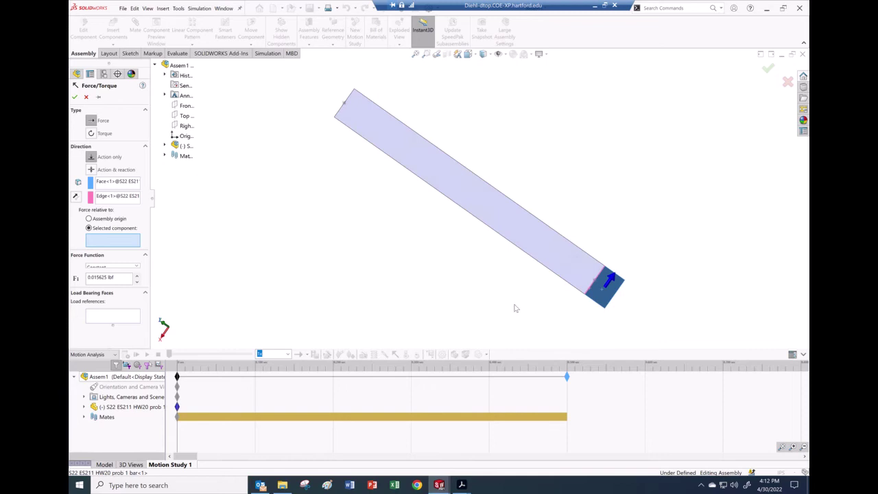
key("Right")
key("Right")
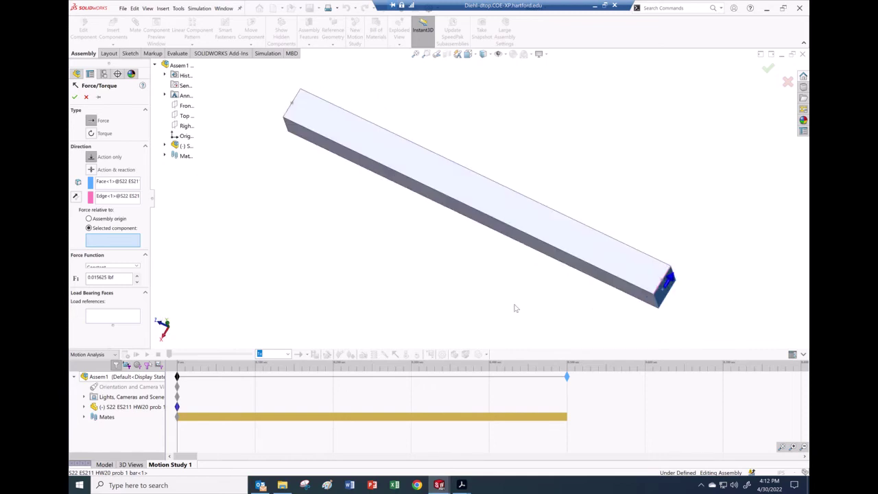
left_click(76, 196)
Keep the force function constant, set its magnitude to 1 lbf, and create the force
left_click(137, 268)
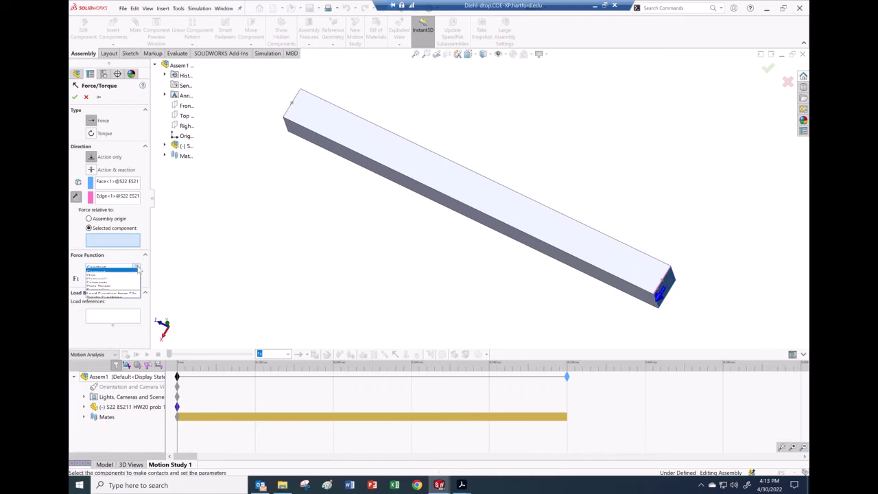
left_click(138, 270)
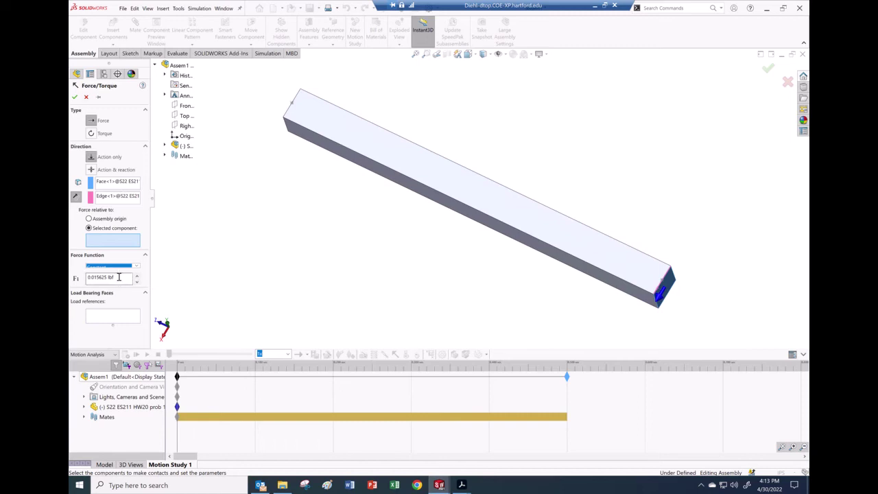
key("Tab")
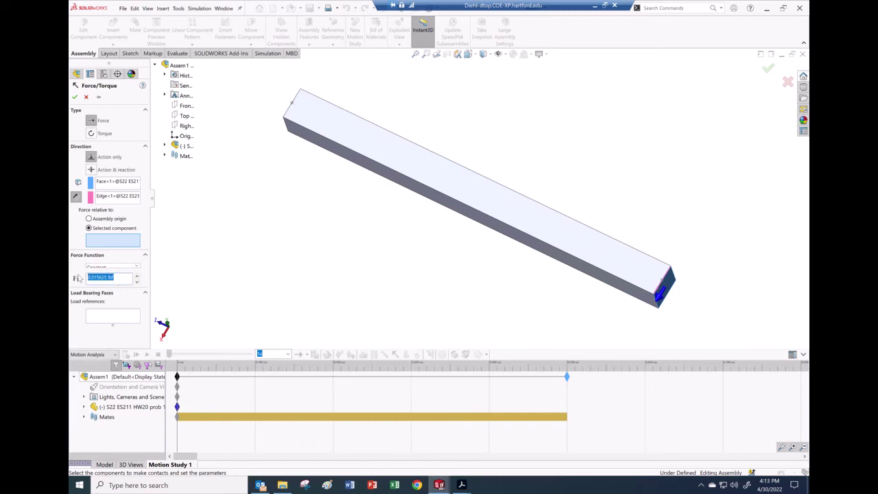
type("1")
left_click(76, 96)
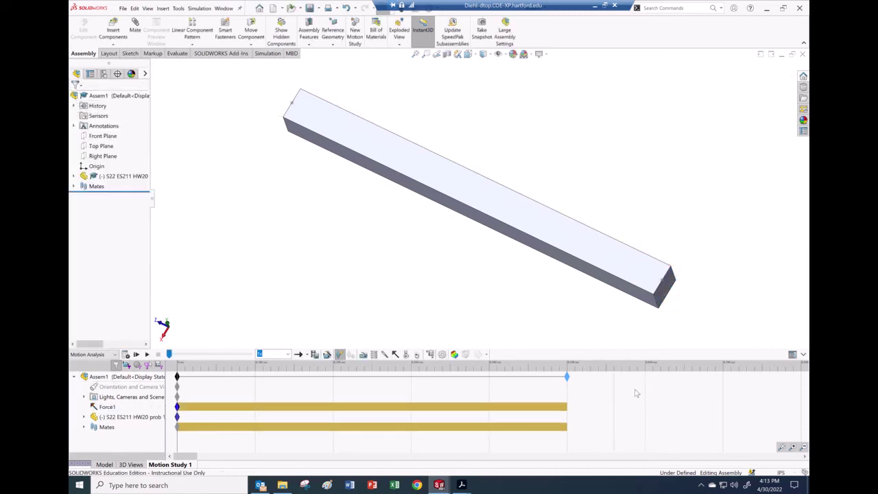
Switch the assembly's units to MKS and set the existing force to 125 N, checking the value in the homework PDF in Acrobat
left_click(775, 475)
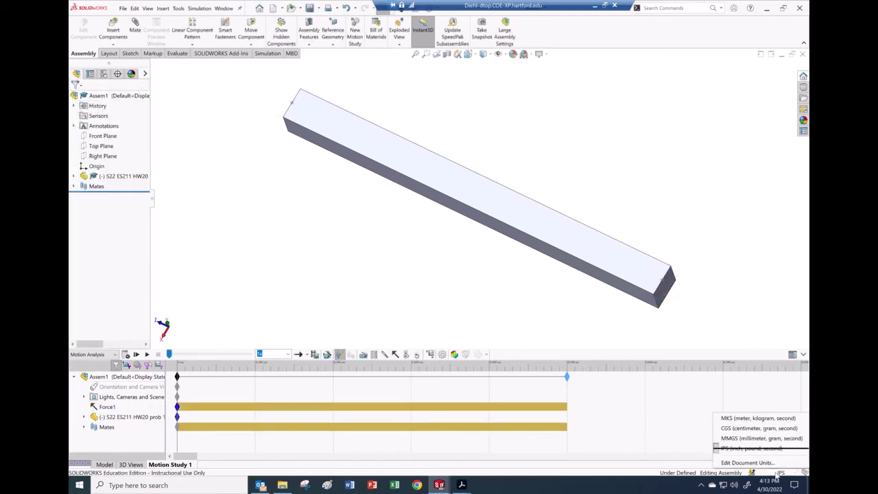
left_click(755, 418)
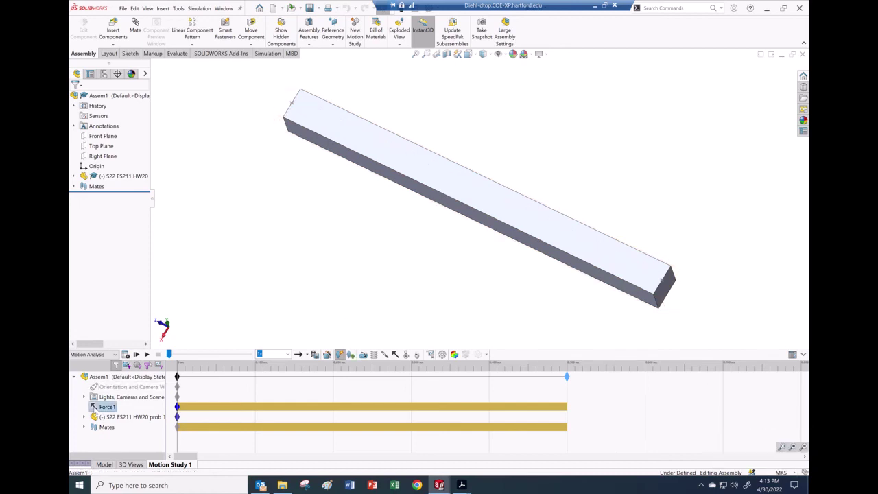
right_click(93, 407)
left_click(121, 309)
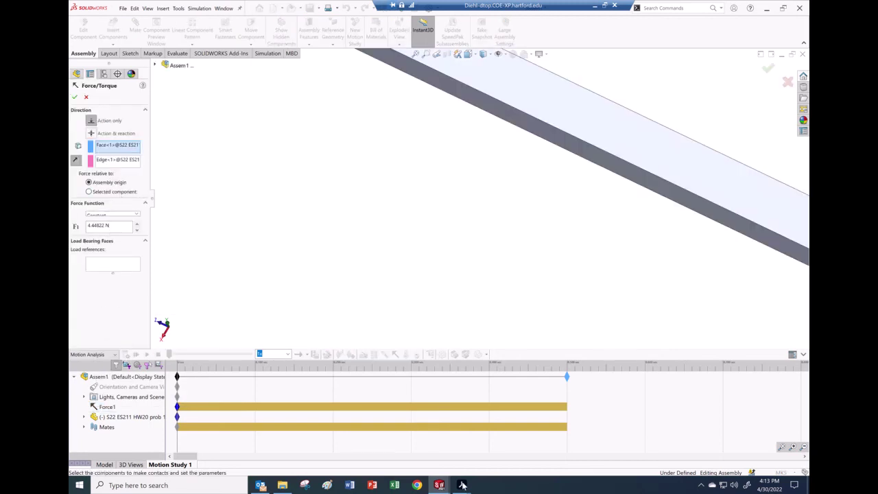
left_click(379, 443)
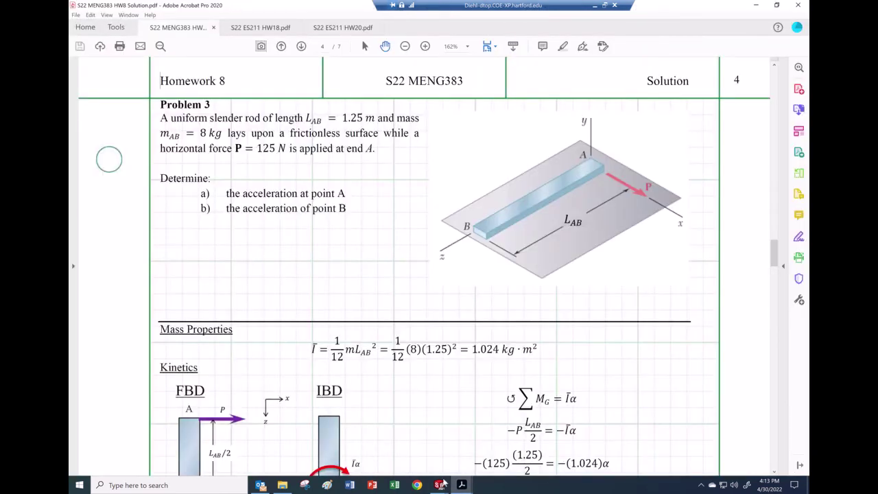
mouse_move(441, 484)
left_click(502, 456)
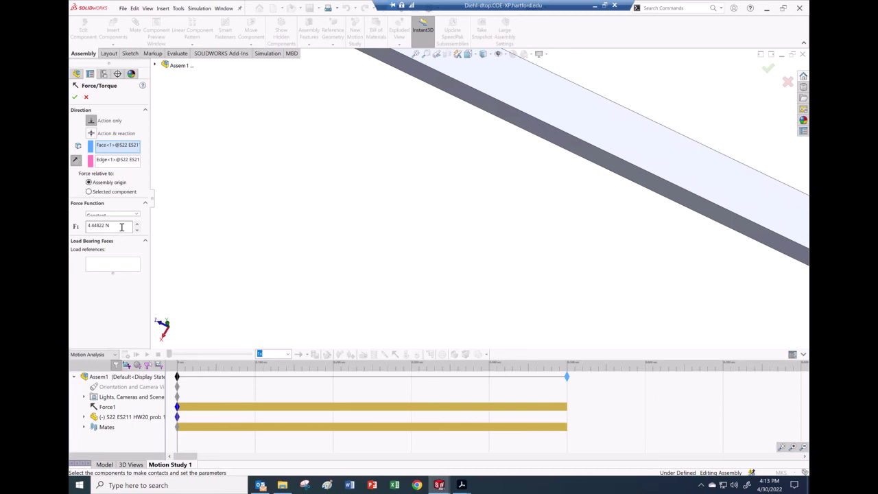
double_click(122, 227)
type("125")
left_click(211, 253)
left_click(75, 97)
Set the study's Motion Analysis frame rate to 100 frames per second in the motion study properties
scroll(462, 216, "up", 5)
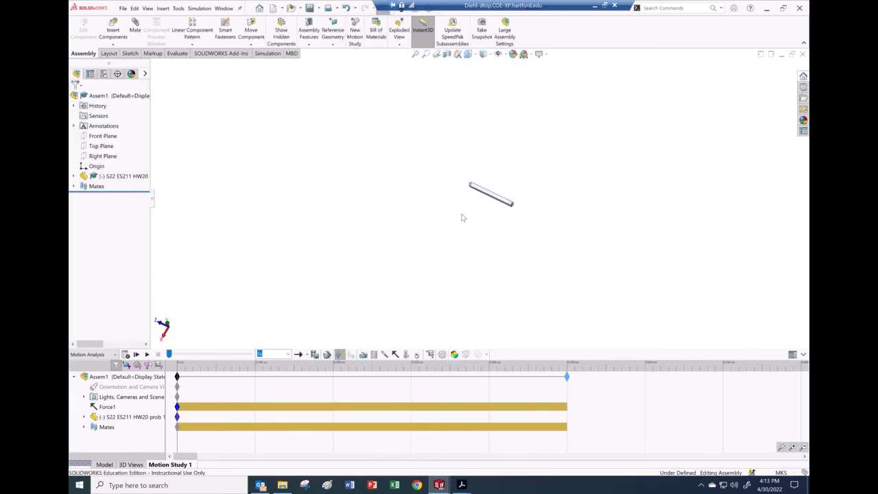
scroll(540, 212, "down", 3)
scroll(330, 163, "down", 2)
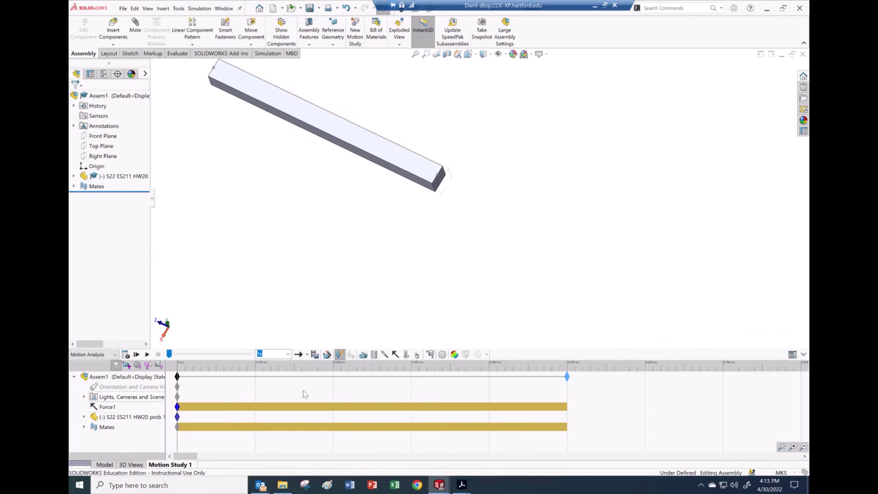
left_click(442, 354)
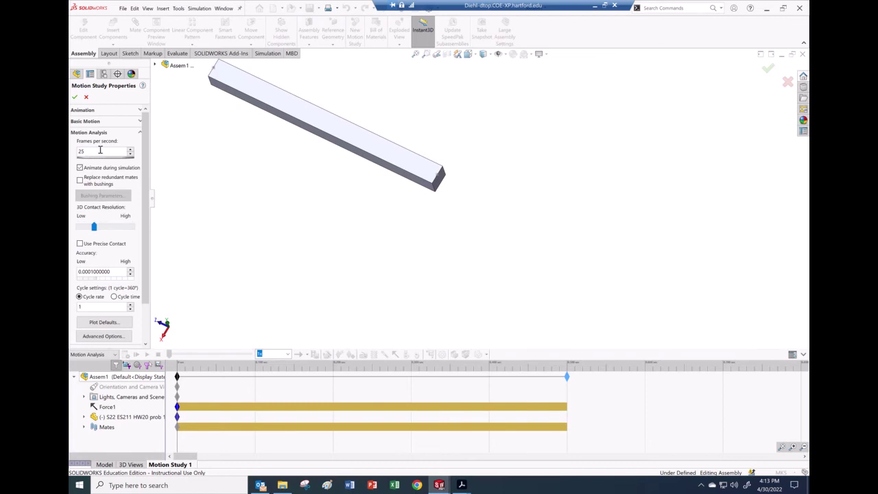
left_click_drag(100, 151, 70, 152)
type("100")
left_click(76, 98)
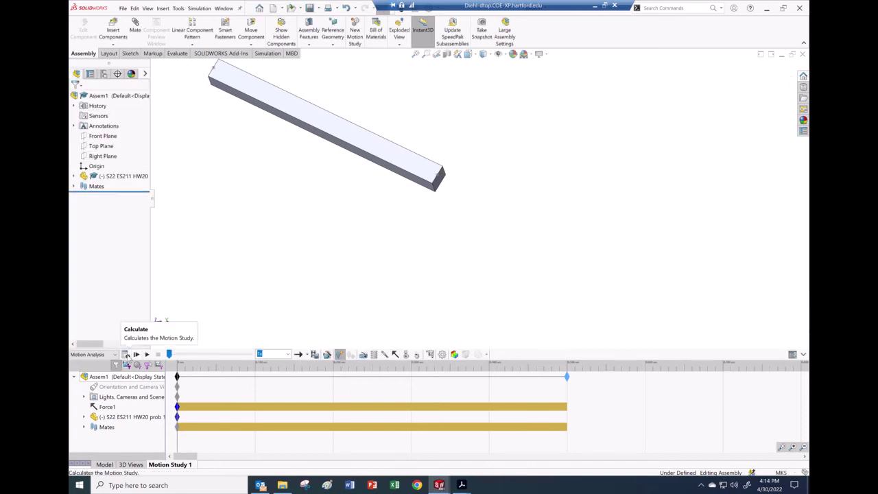
Calculate the motion study and play it back at 0.1x speed in the Top view, stopping before the end
left_click(127, 355)
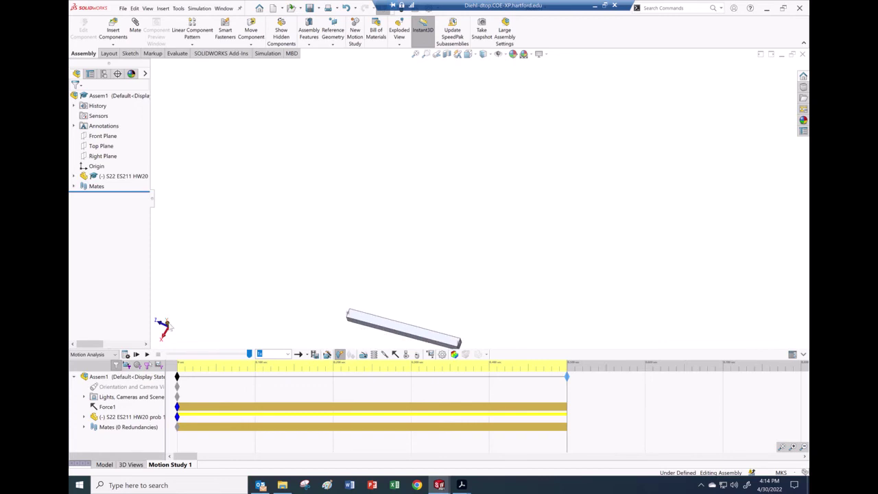
left_click(163, 324)
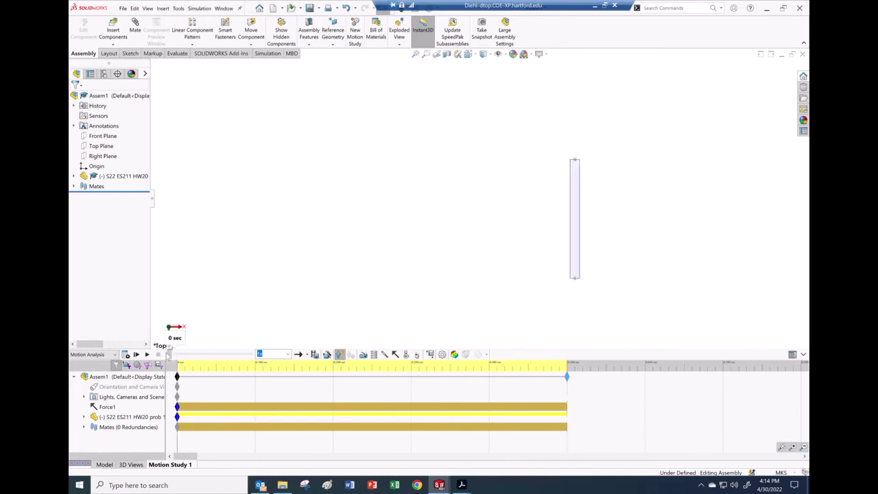
left_click(283, 355)
left_click(266, 362)
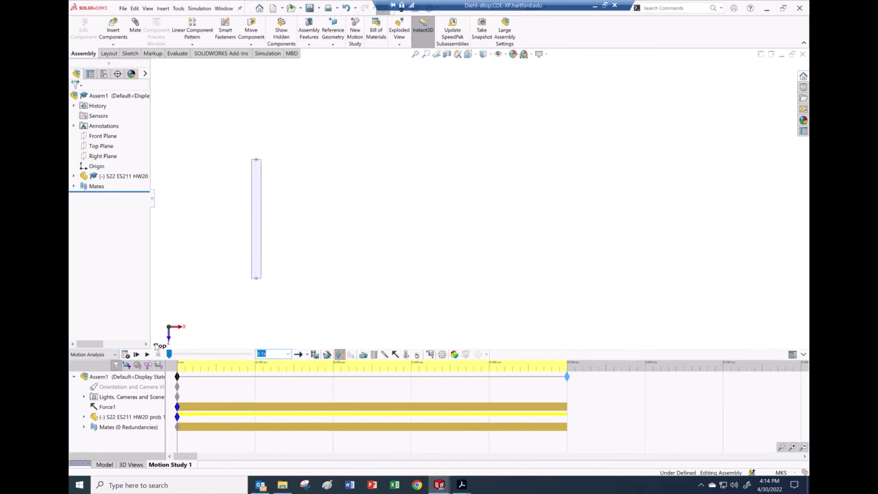
left_click(147, 354)
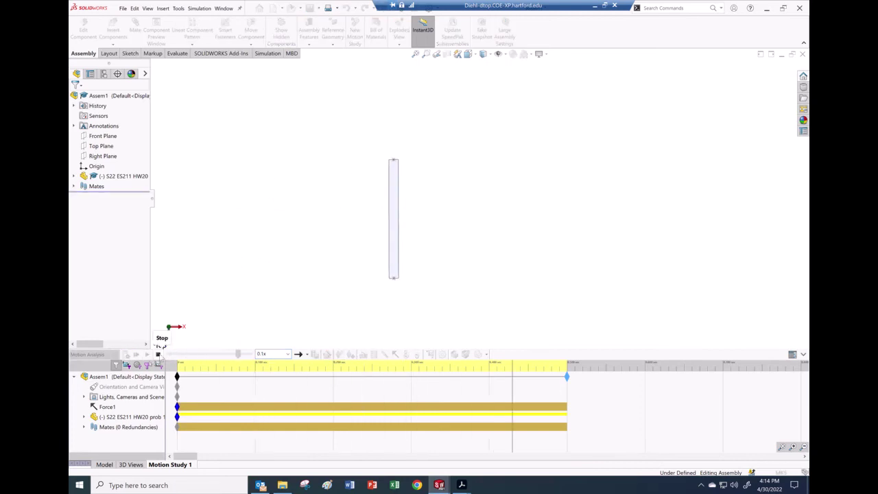
left_click(158, 354)
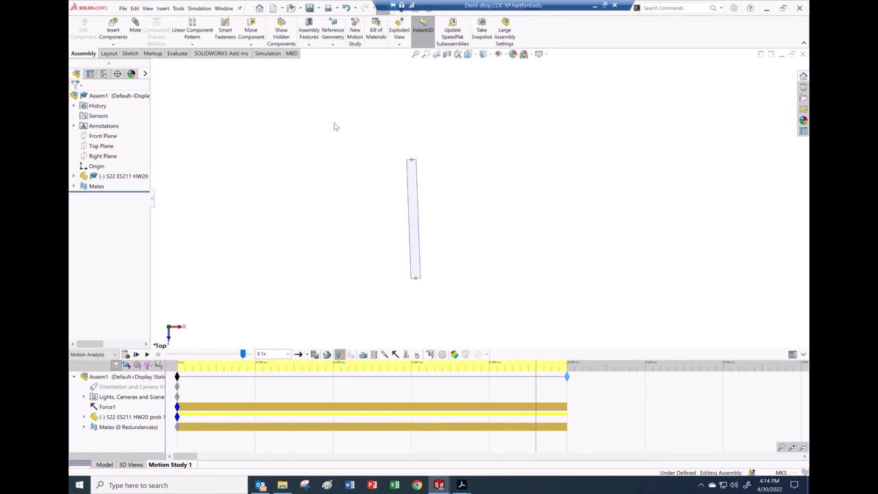
Save the assembly and its modified part, naming the assembly S22 ES211 HW20 prob 1 in the S22 HW20 folder
left_click(310, 8)
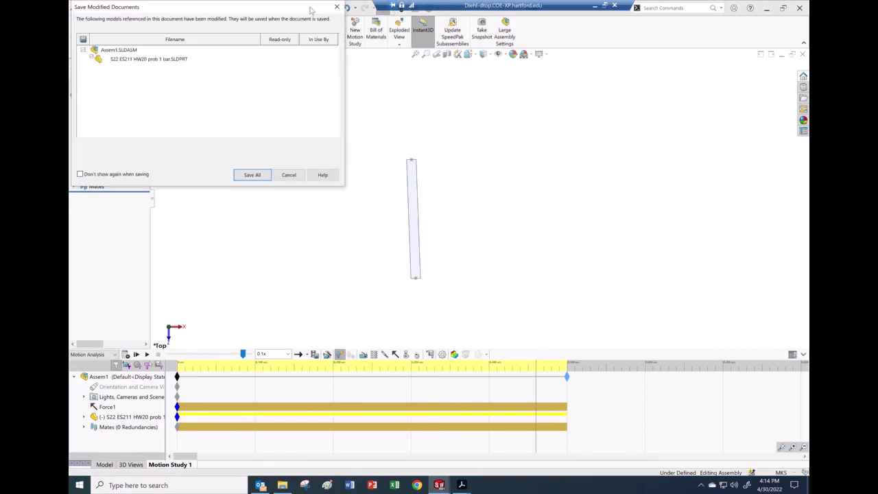
left_click(251, 175)
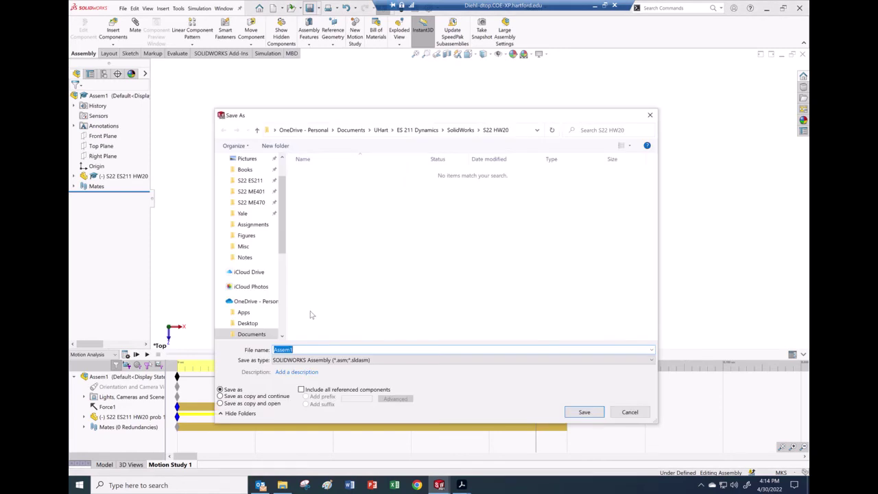
type("S")
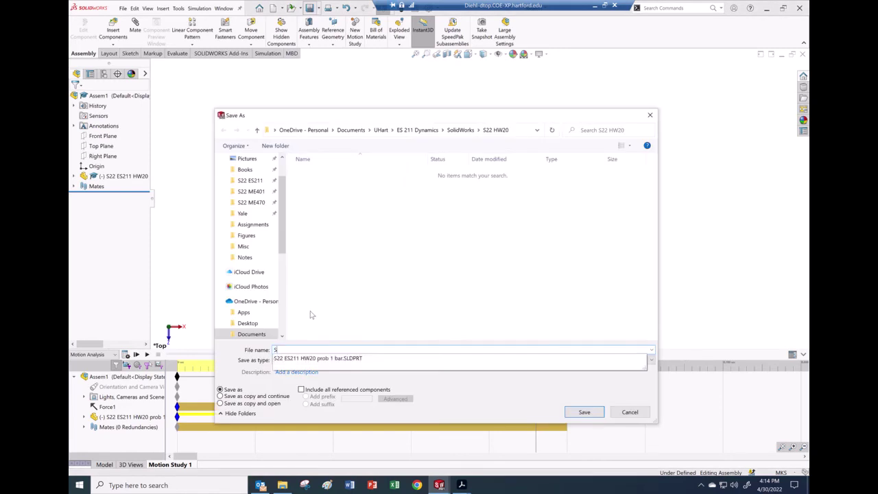
left_click(334, 358)
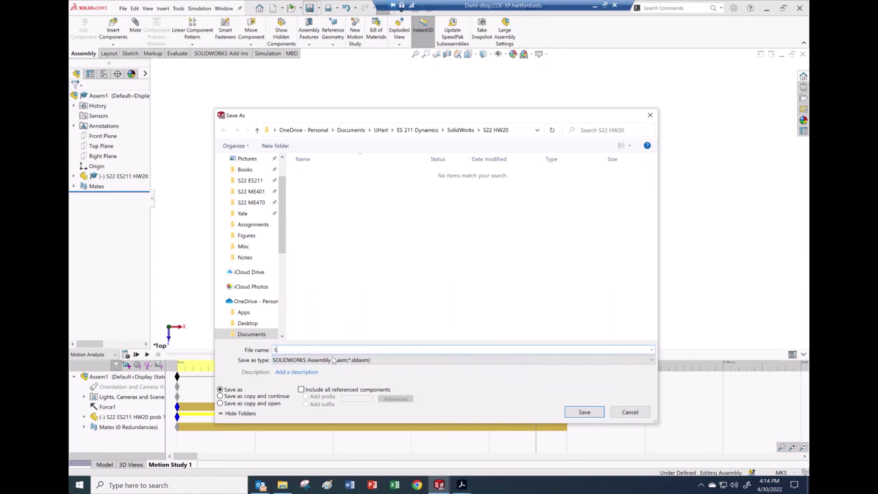
left_click_drag(334, 350, 387, 352)
key("BackSpace")
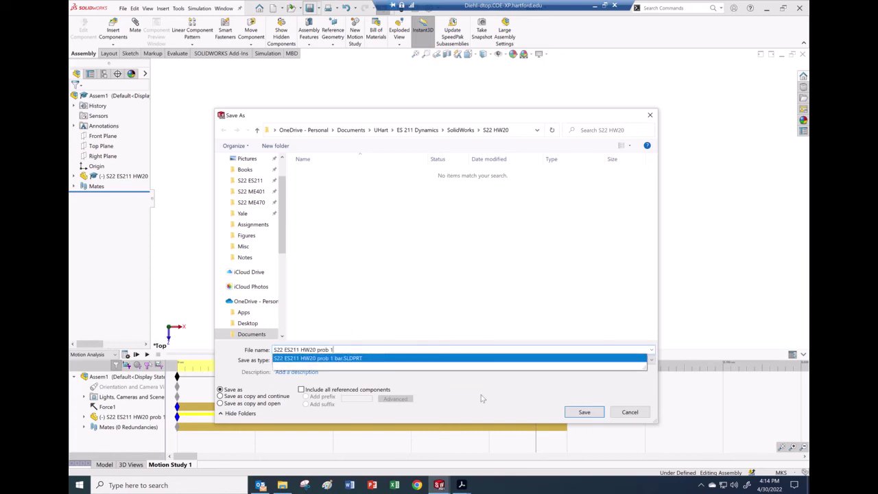
left_click(584, 412)
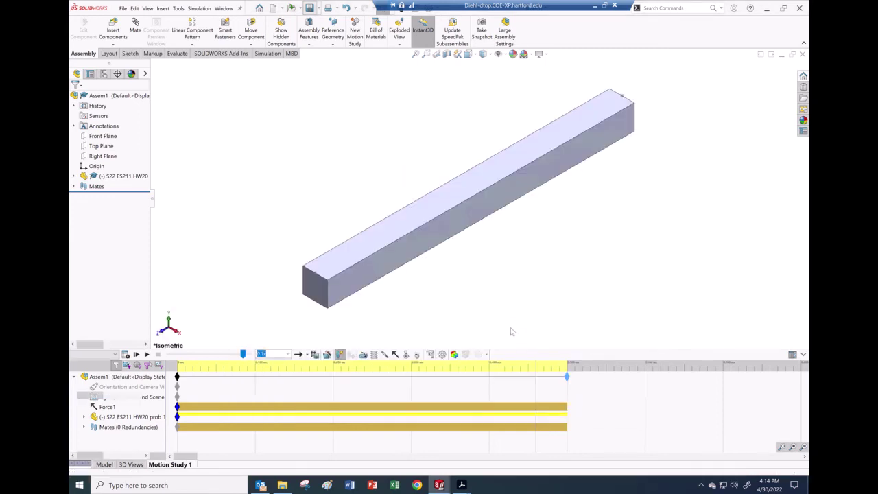
In the S22 ES211 HW20 prob 1 bar part, add a sketch point at the origin to Sketch2 and exit the sketch
left_click(225, 8)
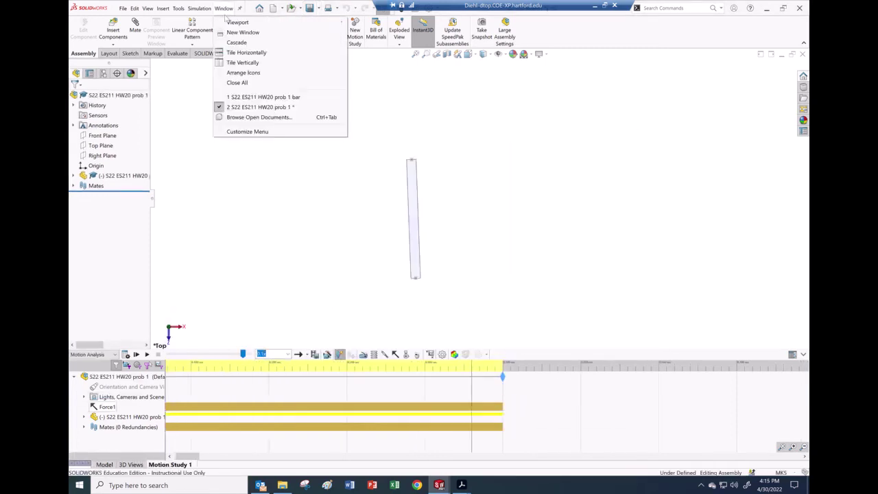
left_click(250, 99)
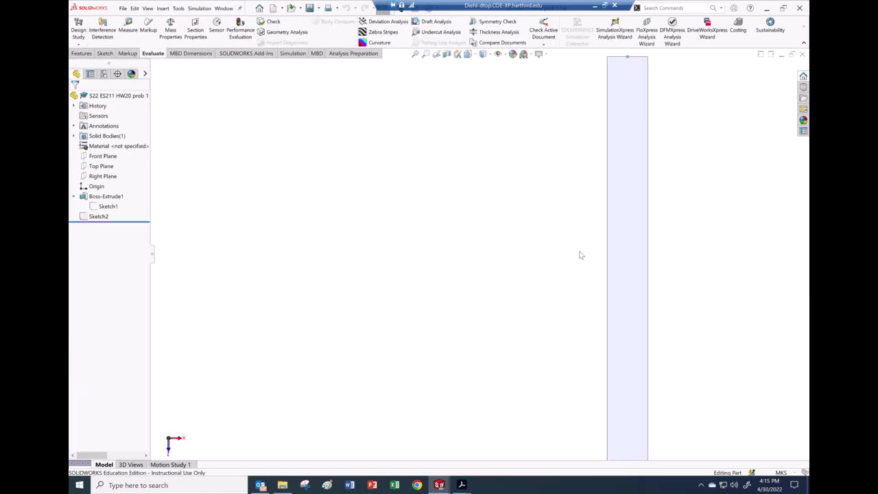
left_click(628, 257)
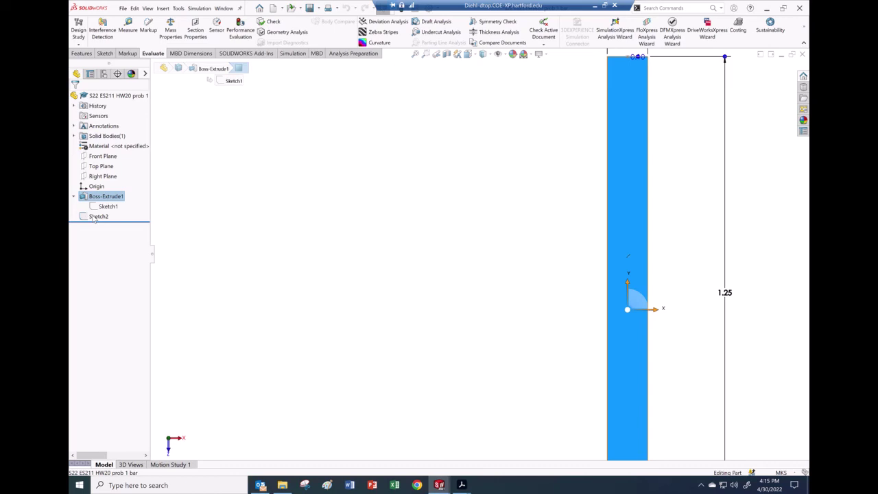
left_click(212, 219)
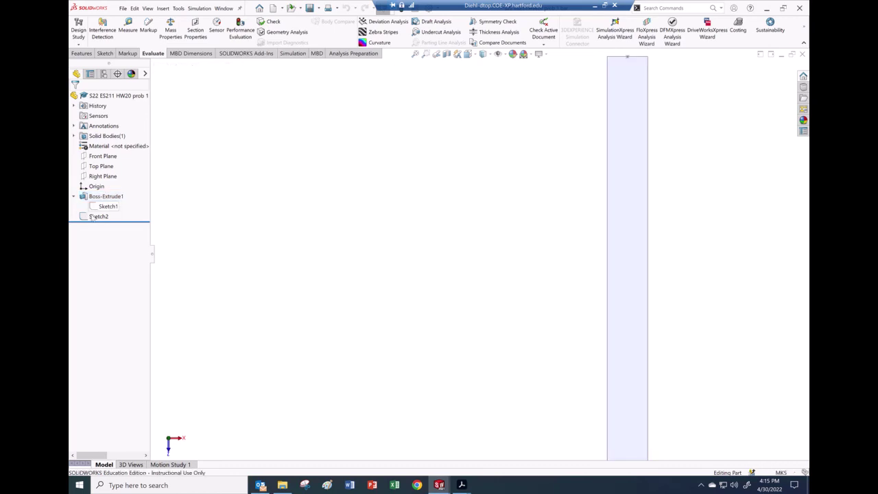
left_click(96, 216)
left_click(98, 200)
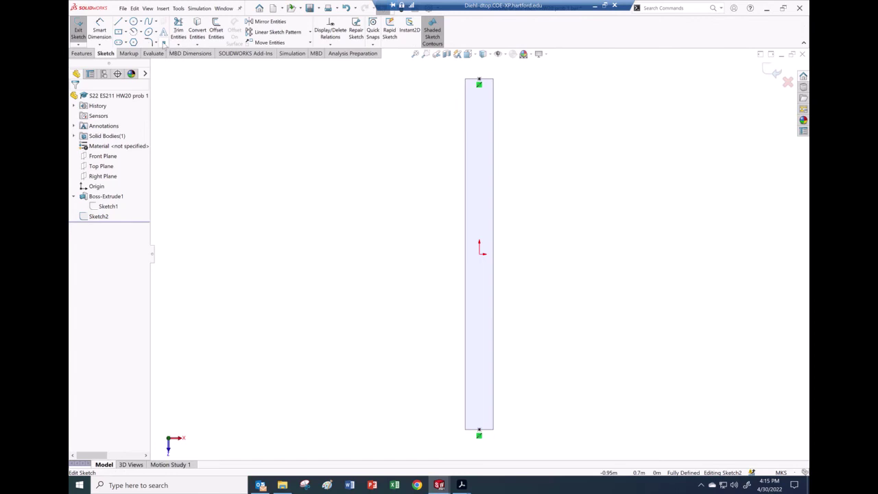
left_click(164, 42)
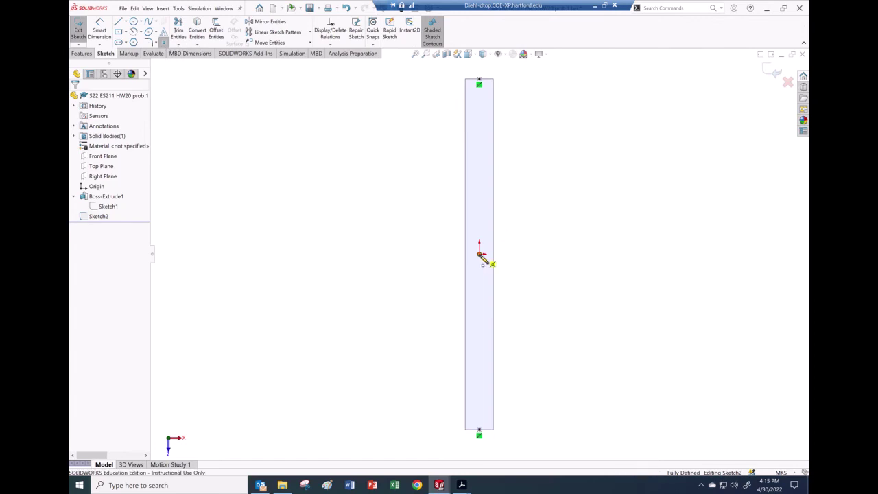
left_click(480, 255)
left_click(774, 72)
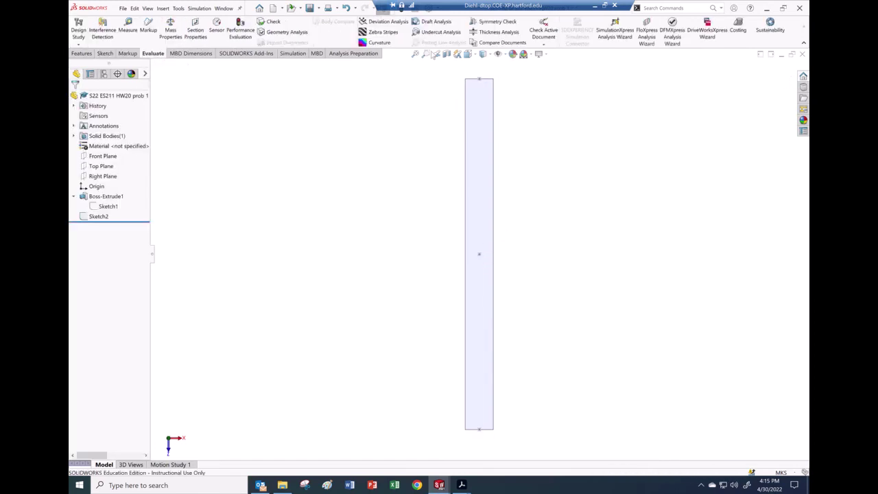
Return to the S22 ES211 HW20 prob 1 assembly, rebuild it with the changed part, and reopen Motion Study 1
left_click(226, 9)
left_click(248, 108)
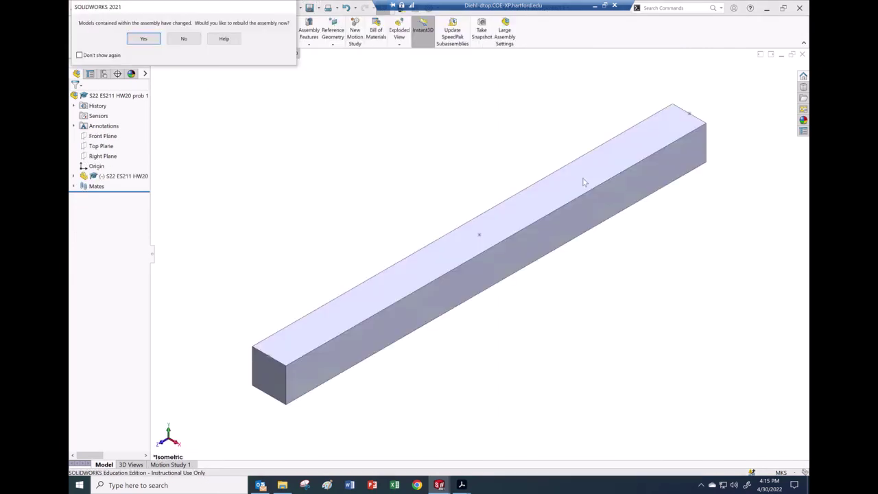
left_click(142, 39)
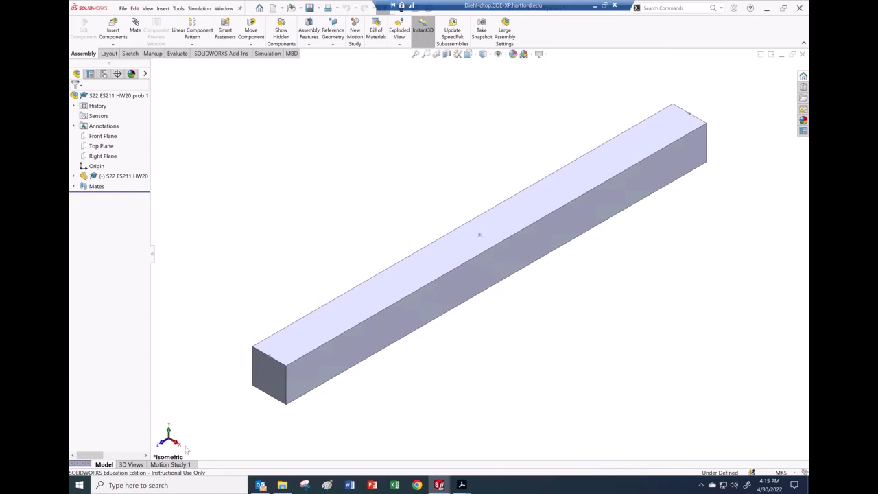
left_click(170, 465)
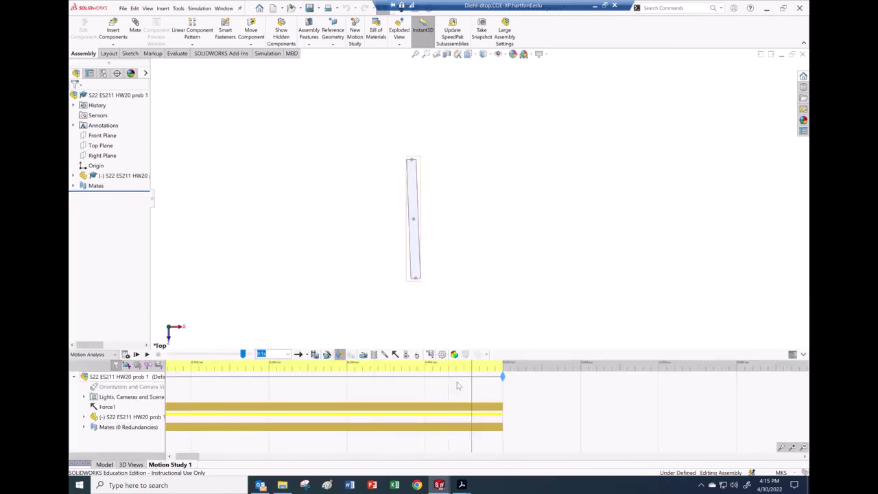
Create a Displacement/Velocity/Acceleration trace path result for the sketch point at the rod's upper end
left_click(433, 355)
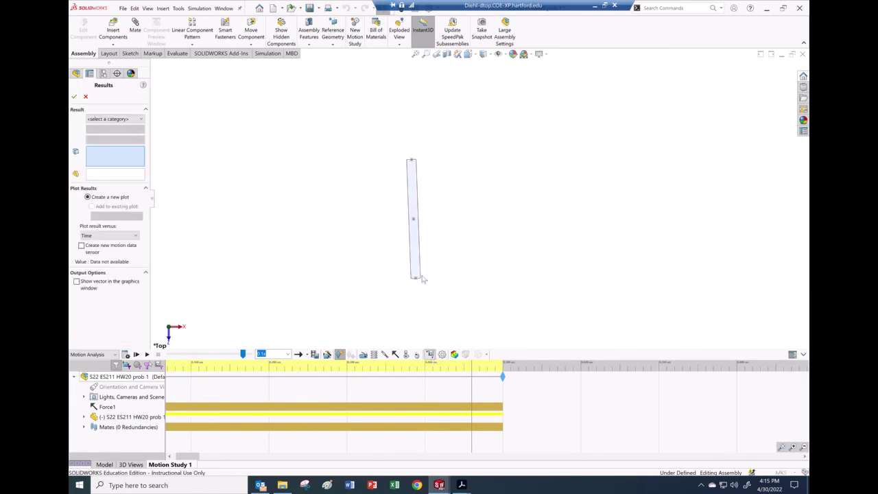
left_click(131, 119)
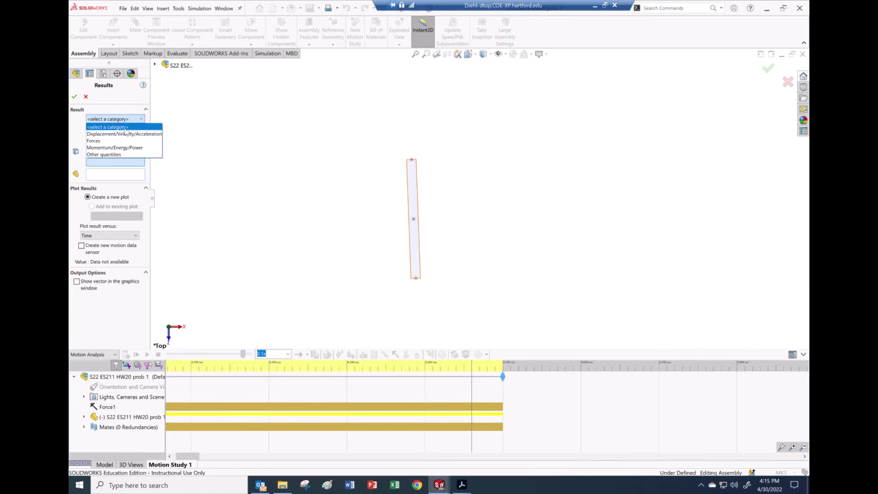
left_click(121, 134)
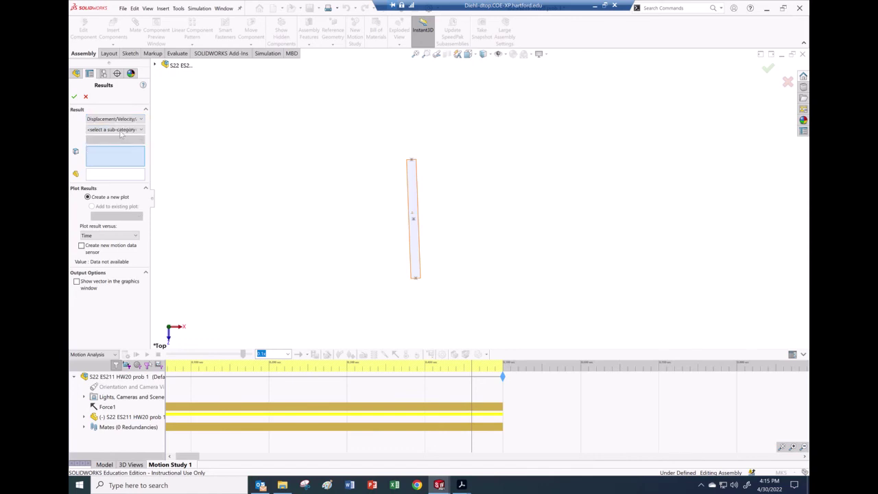
left_click(121, 131)
left_click(110, 138)
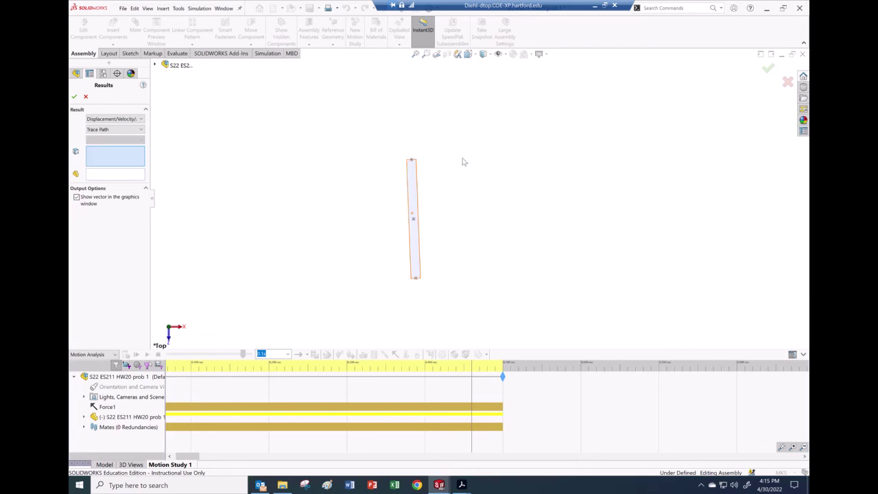
left_click(412, 161)
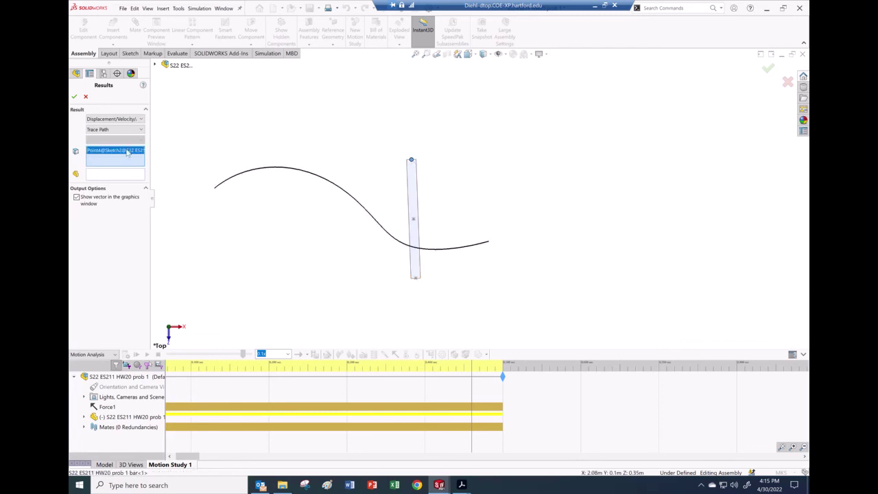
left_click(75, 97)
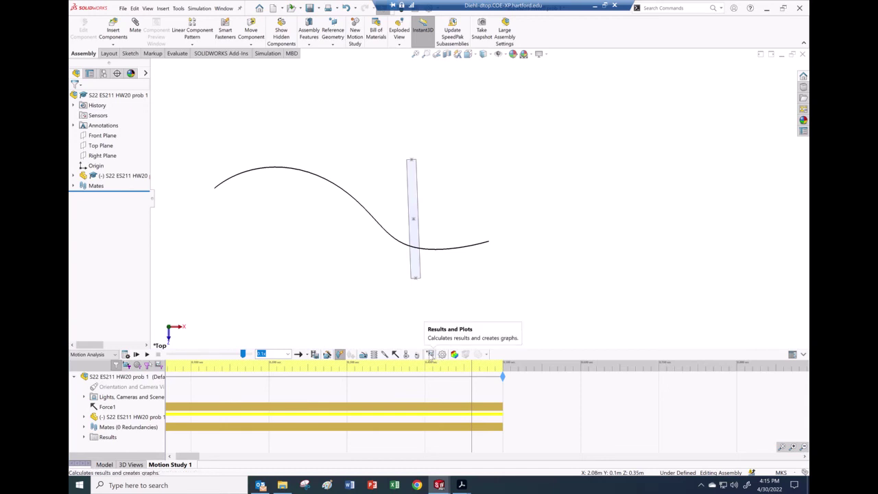
Create a second trace path result for the sketch point at the rod's center
left_click(430, 354)
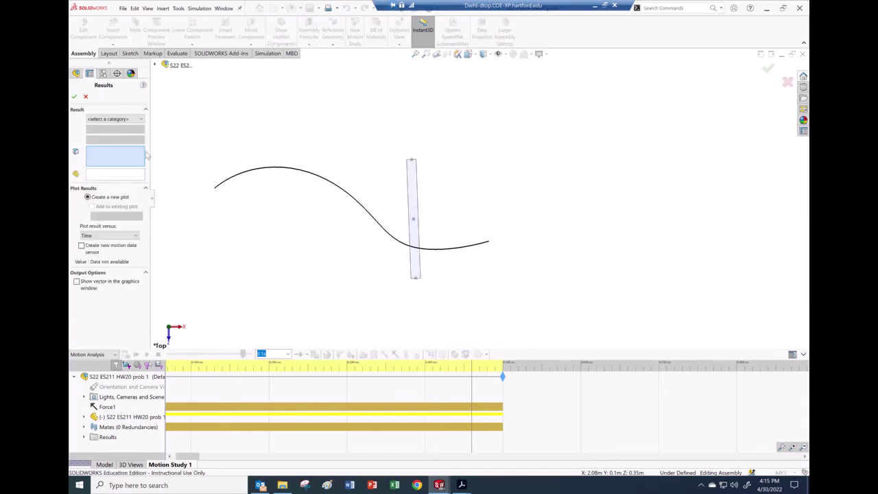
left_click(129, 120)
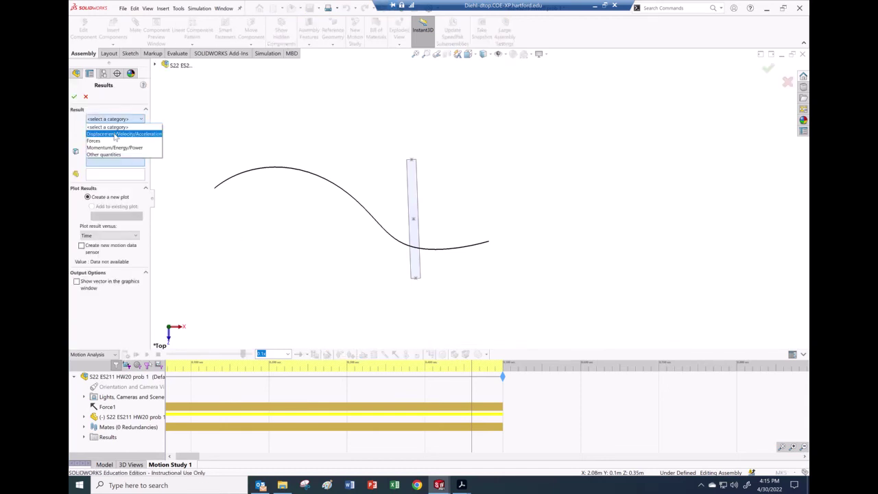
left_click(115, 134)
left_click(115, 129)
left_click(112, 144)
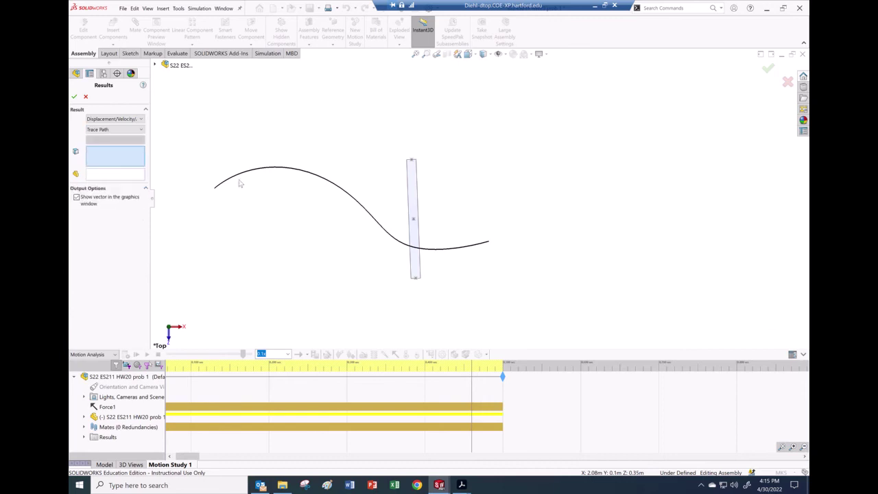
left_click(414, 220)
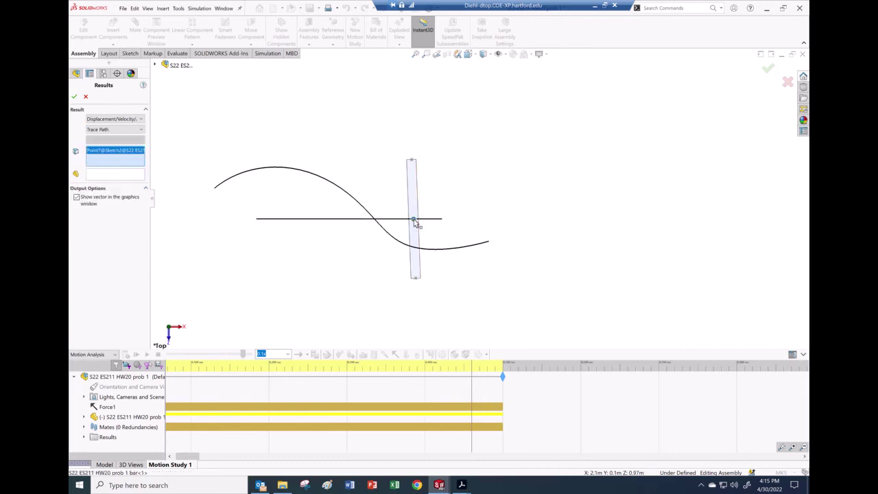
left_click(74, 97)
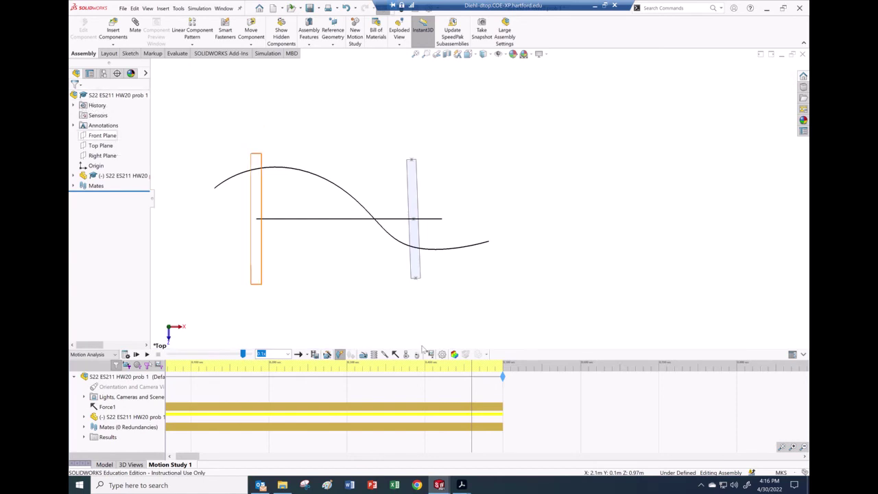
Create a third trace path result for the sketch point at the rod's lower end
left_click(429, 354)
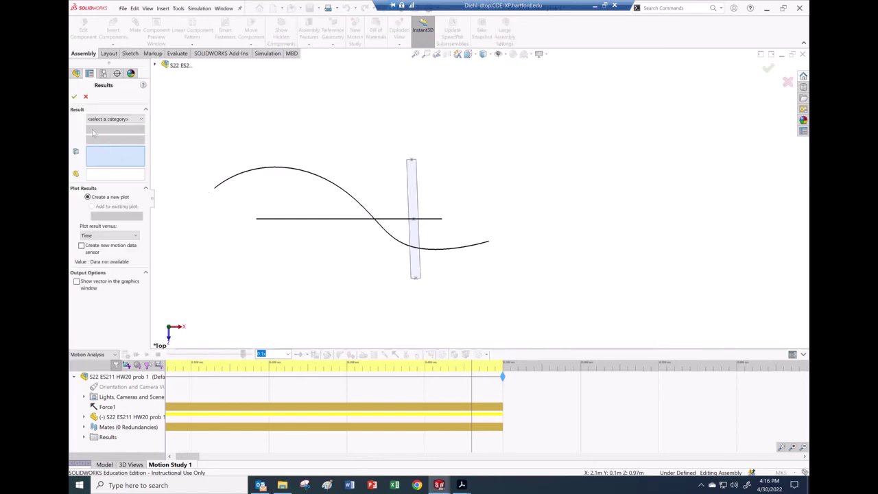
left_click(103, 119)
left_click(103, 133)
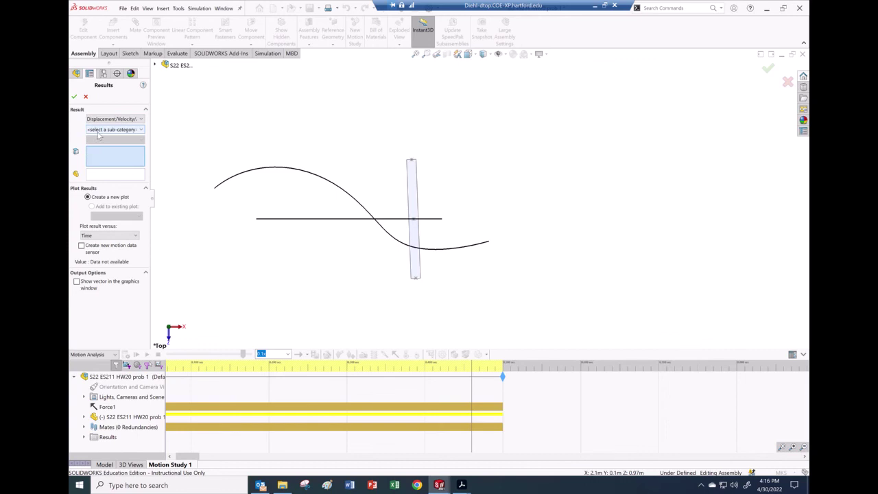
left_click(130, 130)
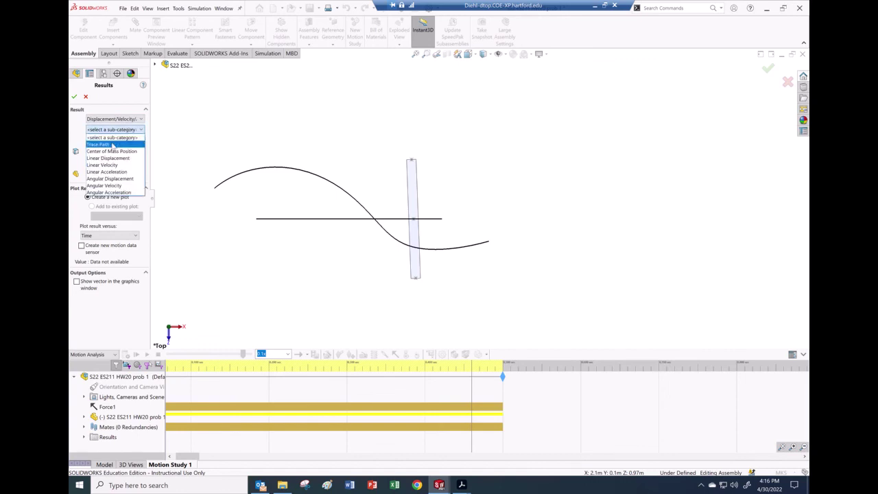
left_click(110, 140)
left_click(416, 280)
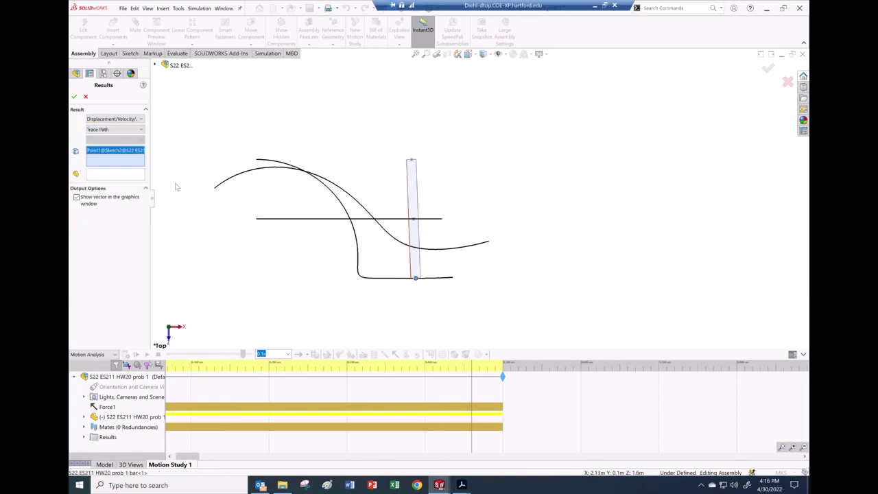
key("Return")
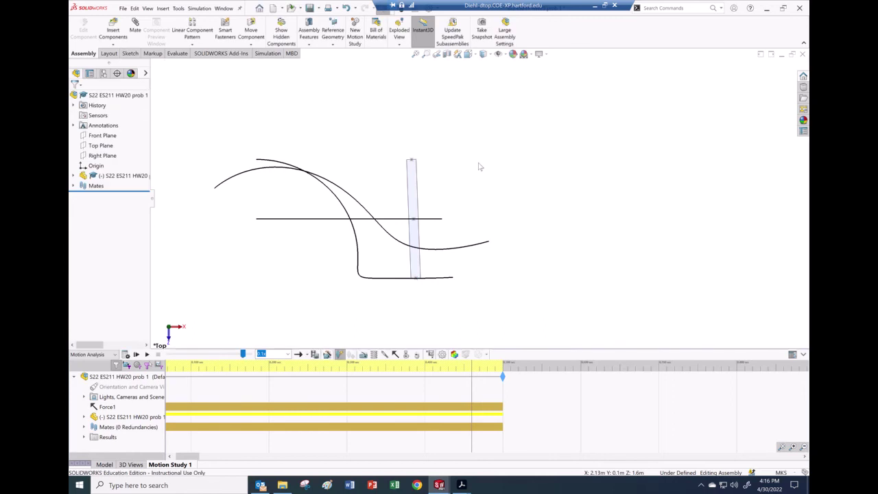
Play the motion study from the start at 0.1x speed with the trace paths, replay it, and stop partway through
left_click(137, 354)
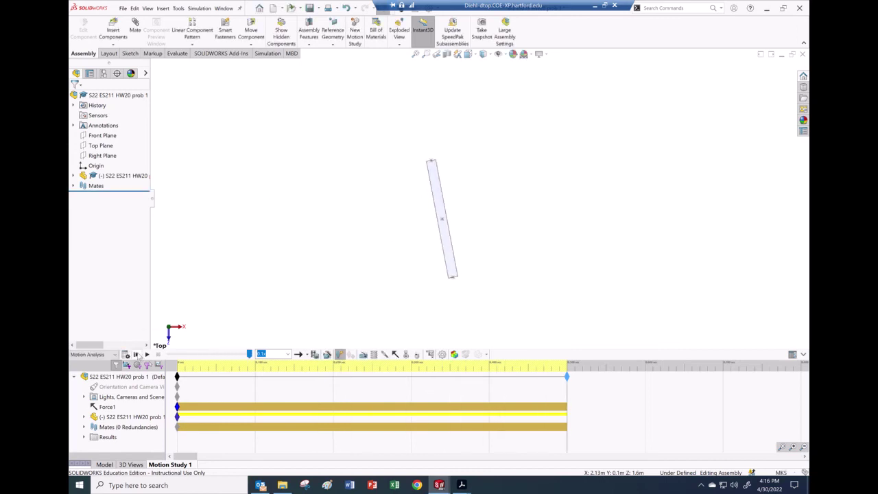
left_click(137, 354)
left_click(146, 354)
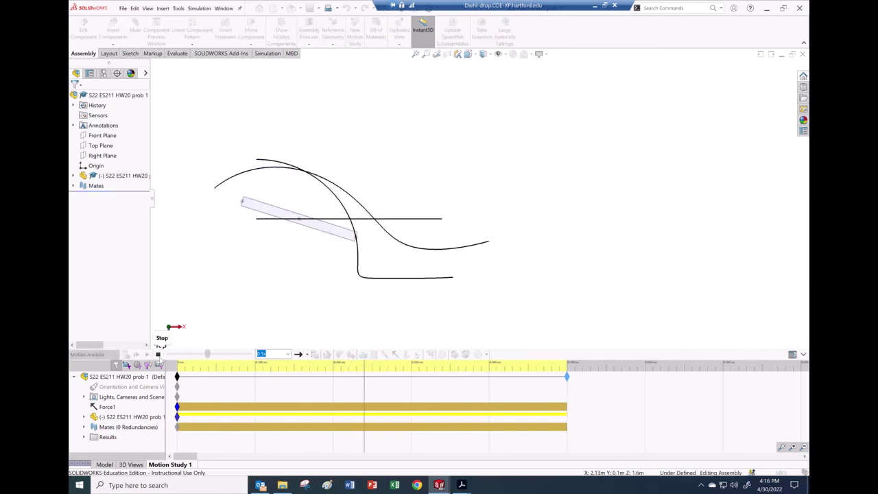
left_click(158, 355)
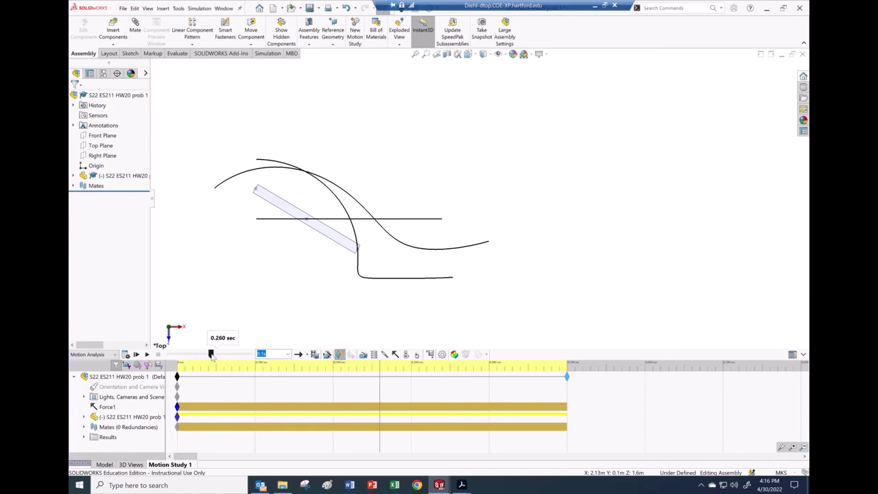
Recalculate the motion study from time zero, then replay it and return the timeline to the start
left_click_drag(212, 354, 169, 351)
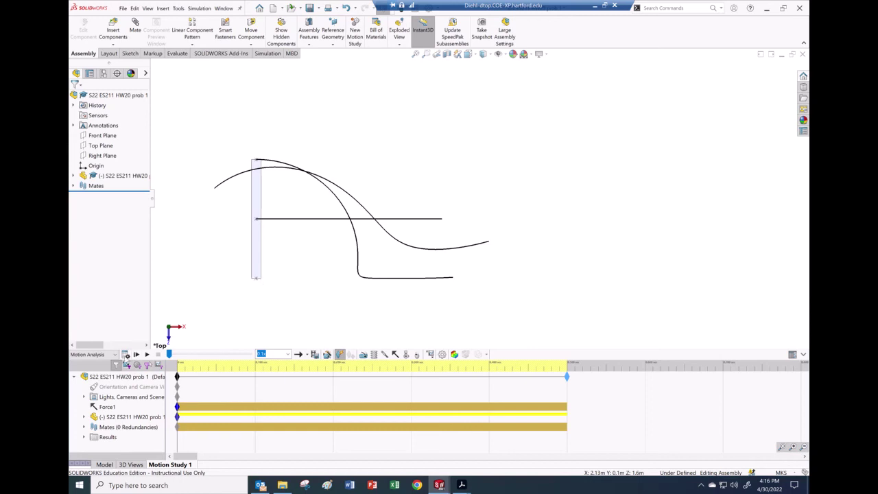
left_click(126, 355)
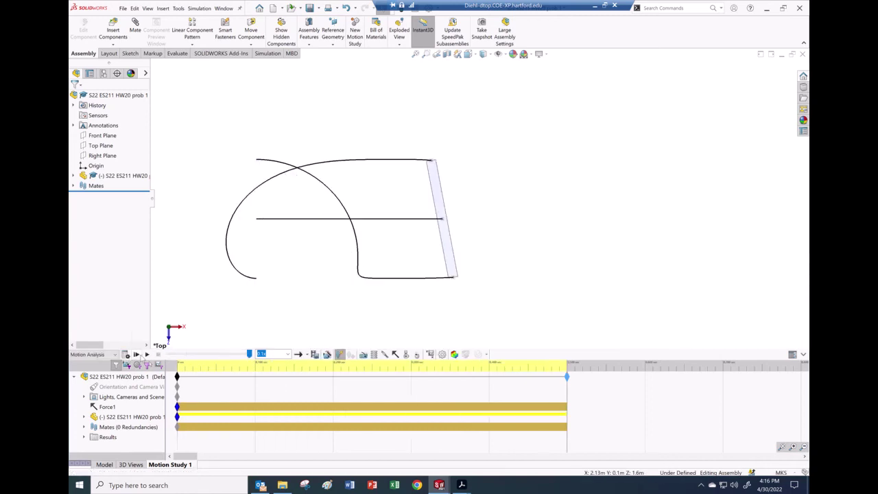
left_click(147, 355)
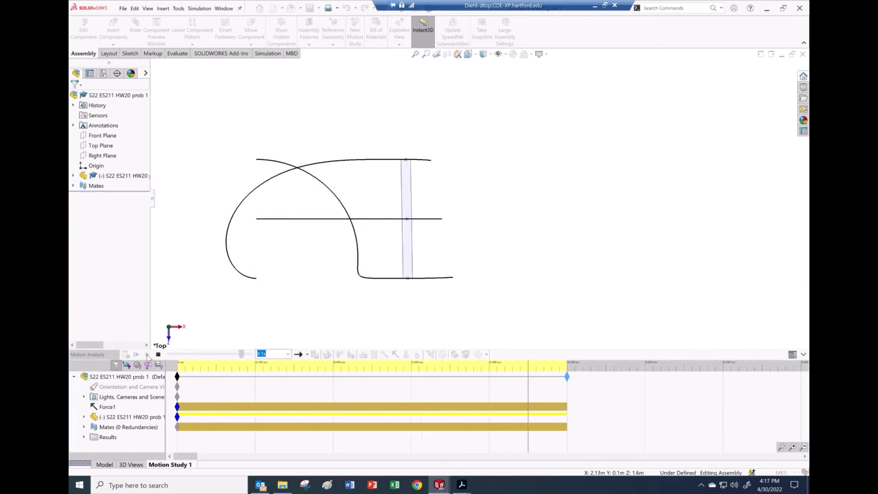
left_click(147, 355)
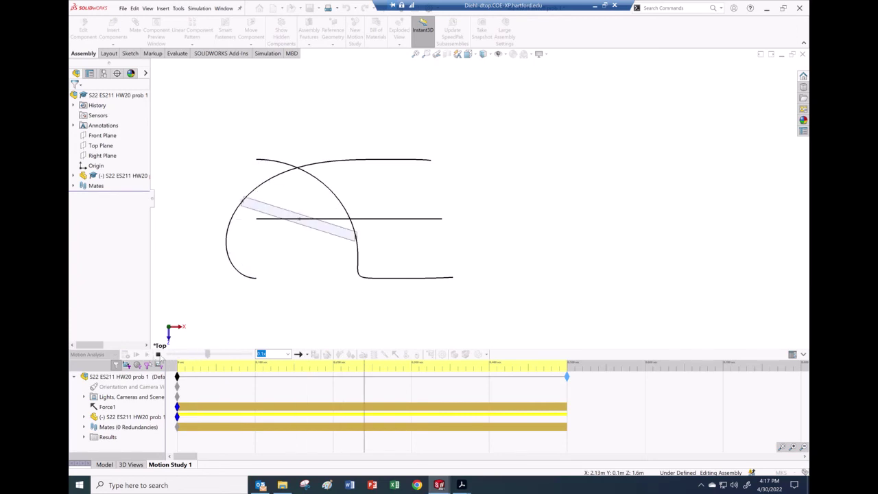
left_click(158, 355)
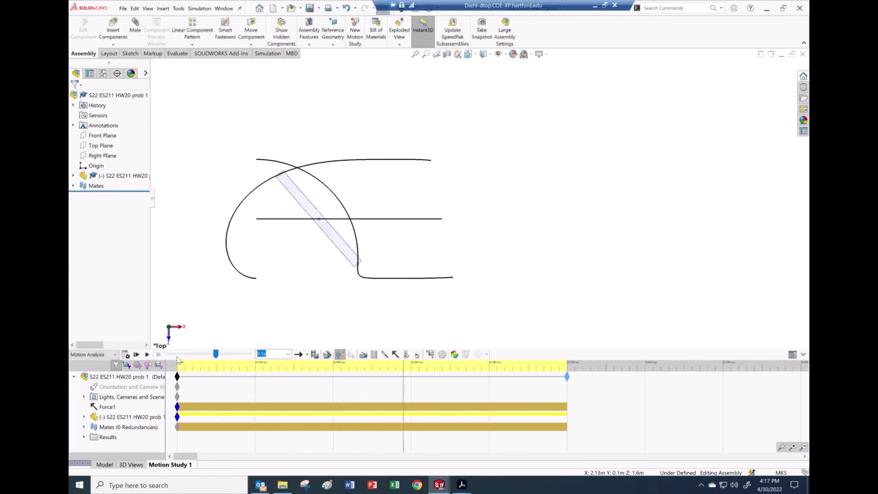
left_click_drag(216, 354, 169, 354)
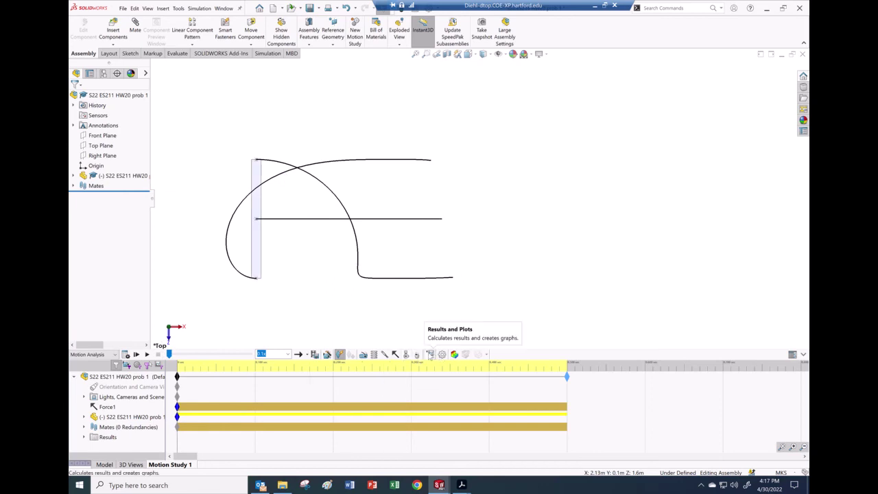
Plot the X component of linear acceleration versus time for the rod's upper end point, showing its vector, and shrink the plot window clear of the trace paths
left_click(431, 354)
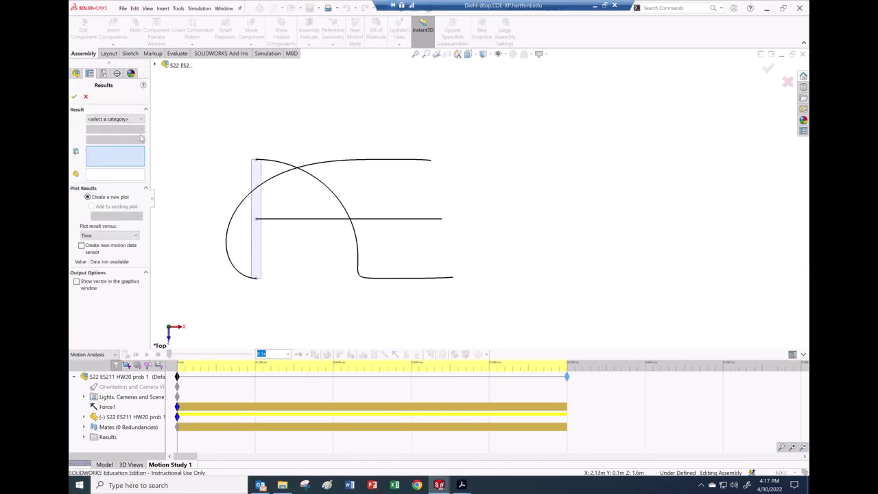
left_click(133, 120)
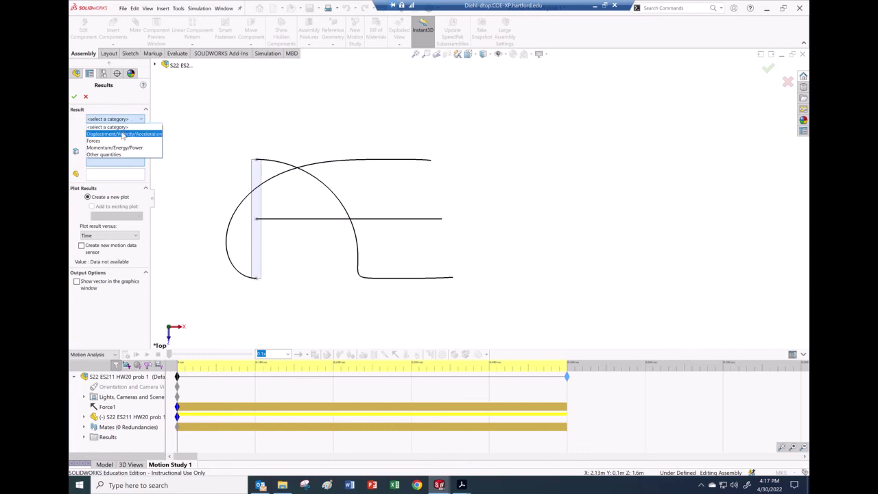
left_click(125, 133)
left_click(125, 129)
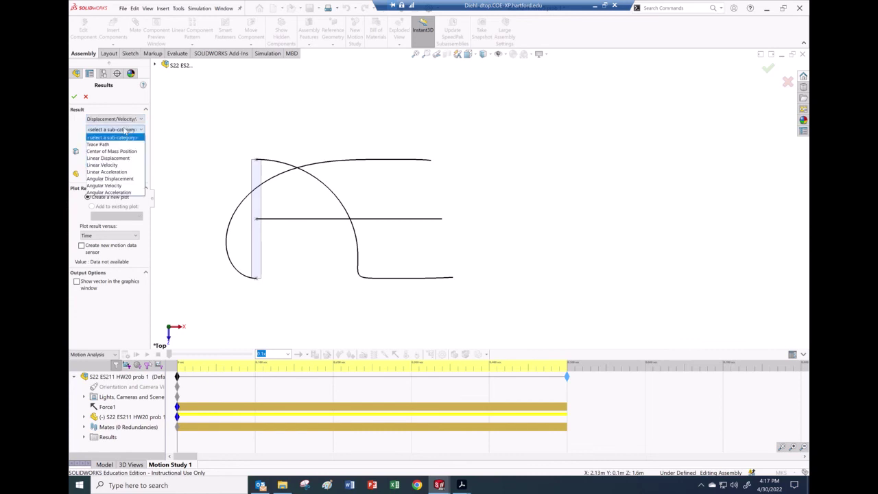
left_click(120, 171)
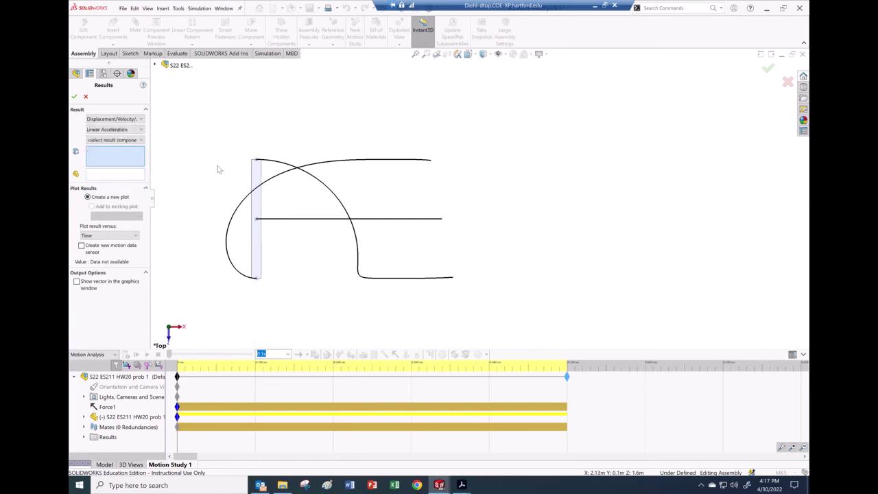
left_click(256, 161)
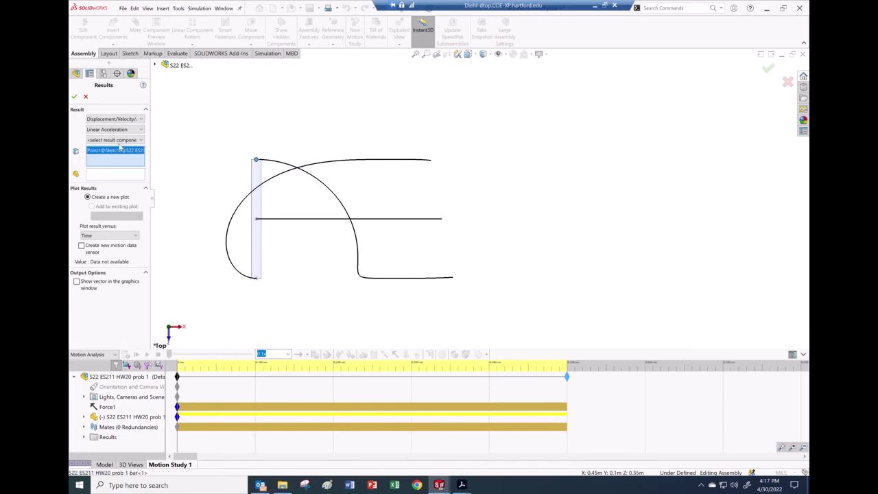
left_click(113, 140)
left_click(108, 155)
left_click(77, 282)
left_click(74, 97)
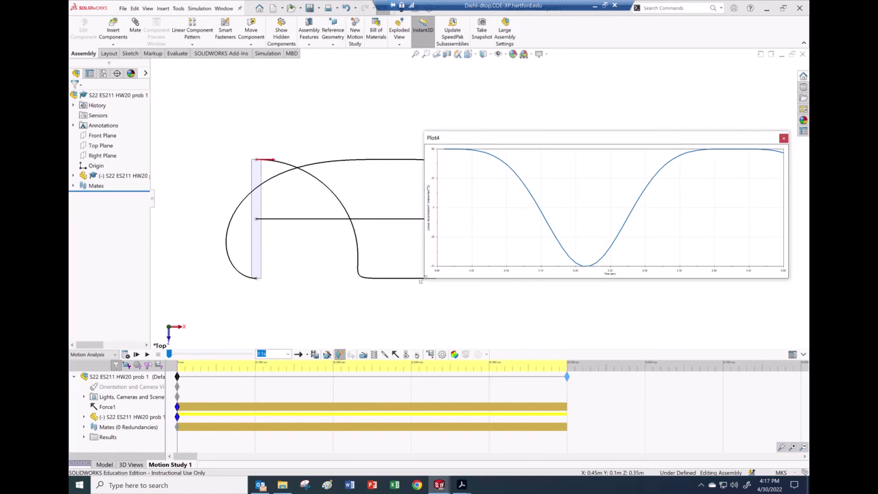
left_click_drag(421, 280, 478, 314)
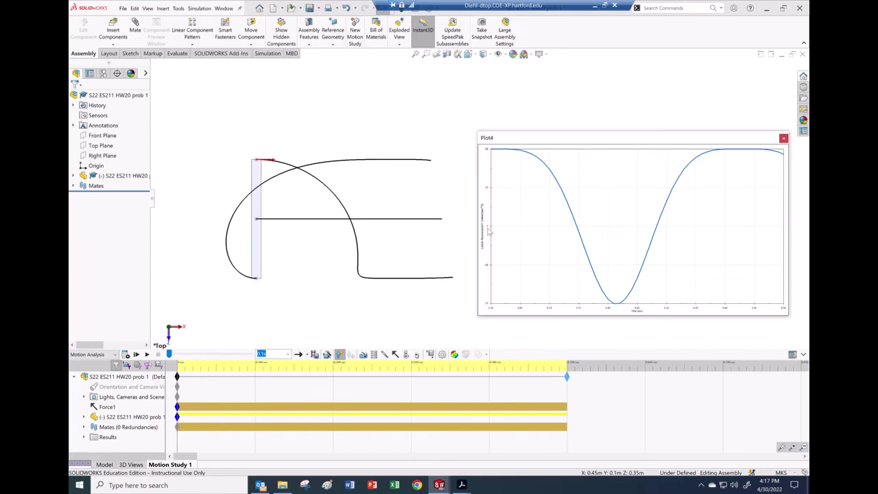
Switch to the S22 MENG383 HW8 Solution PDF in Acrobat, review Problem 3's acceleration calculations and answers, and return to SOLIDWORKS
left_click(463, 485)
left_click(378, 437)
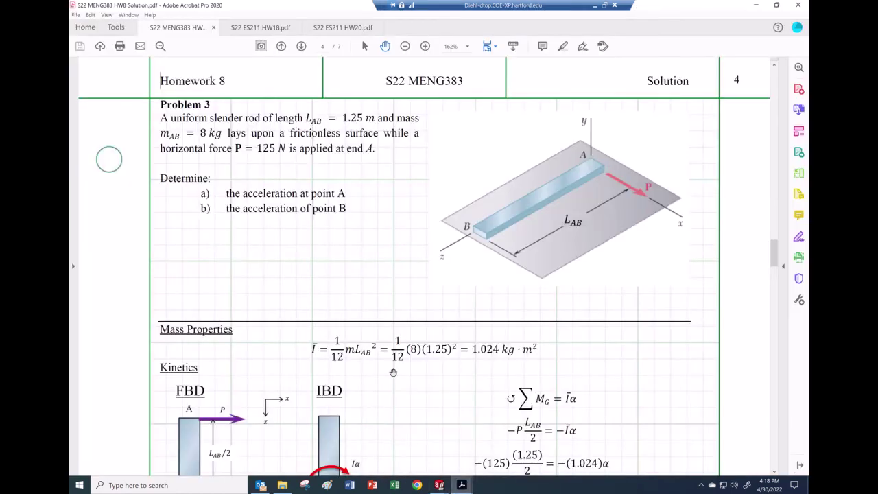
scroll(401, 365, "down", 5)
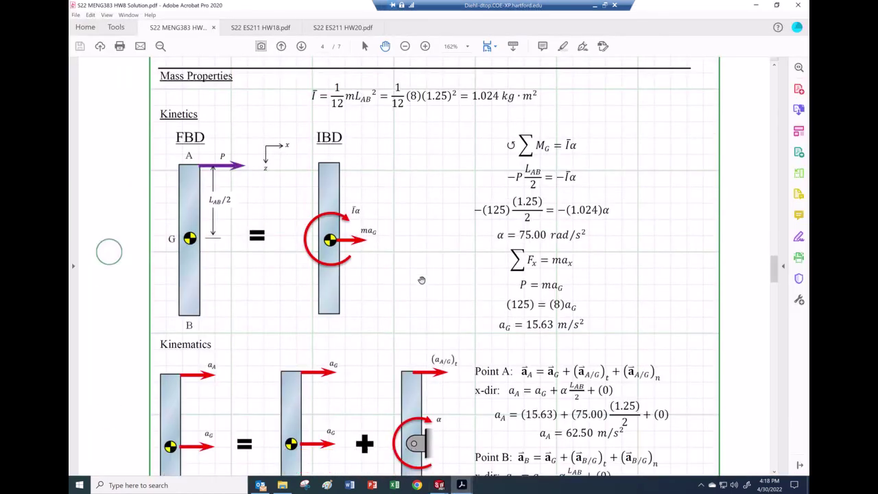
scroll(422, 234, "down", 2)
scroll(423, 258, "down", 1)
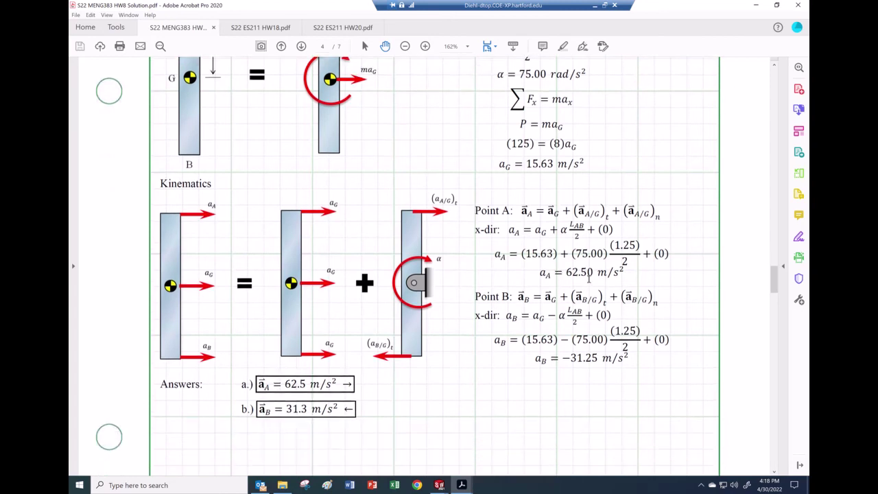
left_click(439, 486)
left_click(458, 457)
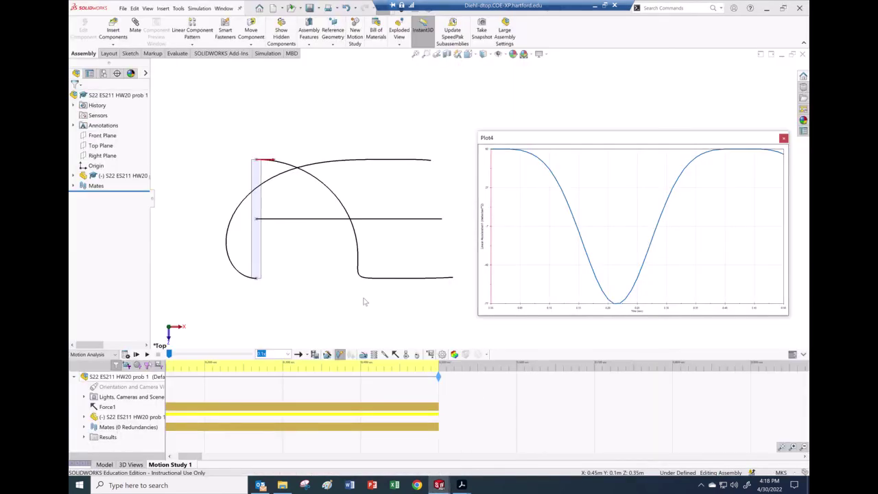
Add the X component of linear acceleration for the rod's center point to Plot4, with its vector shown in the graphics window
left_click(430, 355)
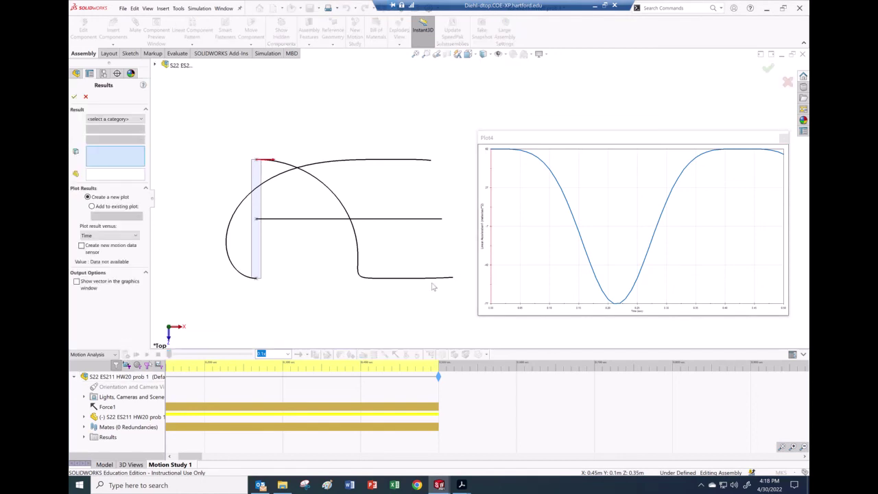
left_click(129, 120)
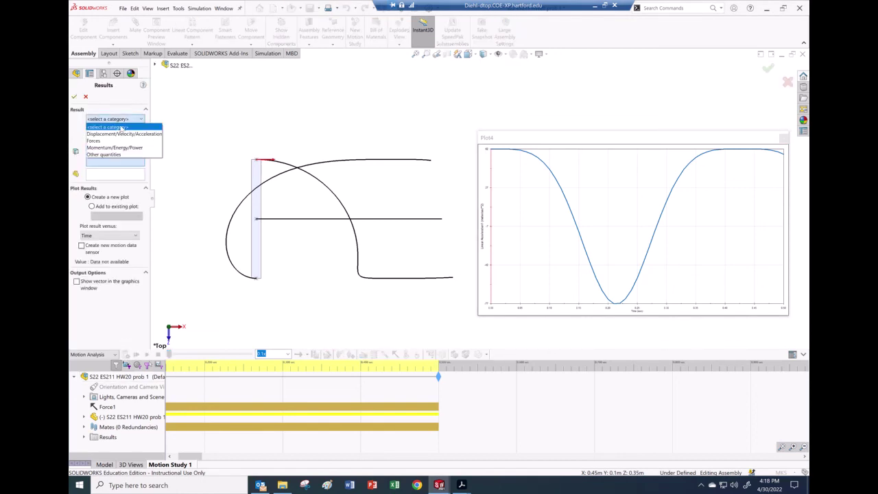
left_click(116, 134)
left_click(114, 130)
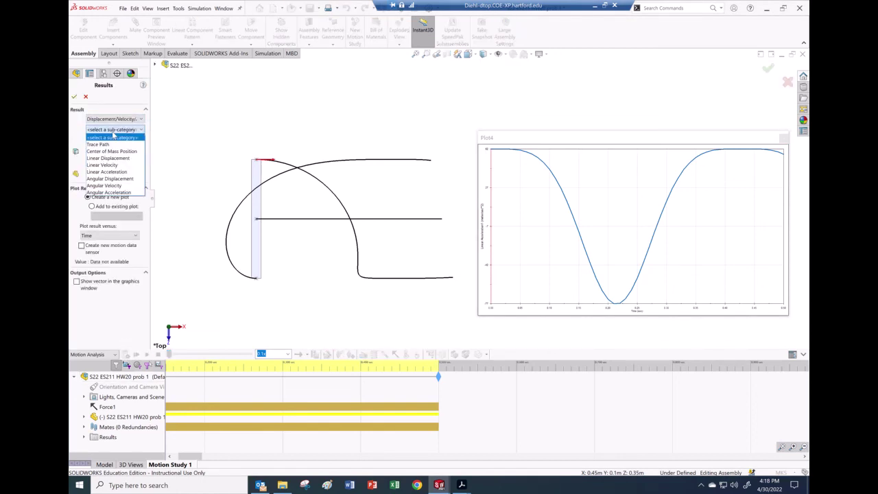
left_click(107, 172)
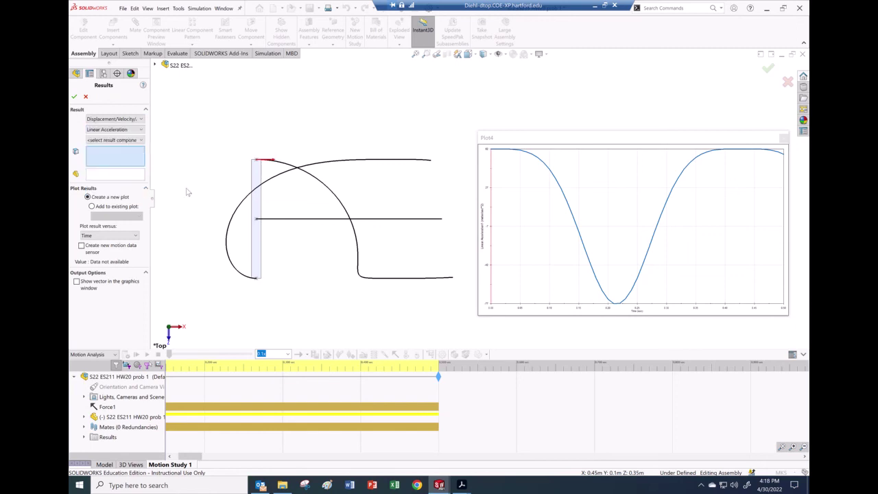
left_click(256, 219)
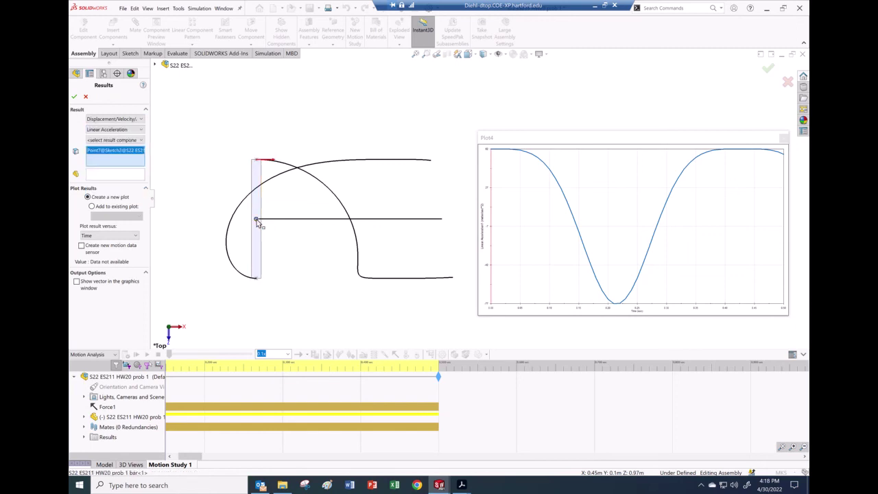
left_click(77, 282)
left_click(100, 206)
left_click(100, 217)
left_click(100, 224)
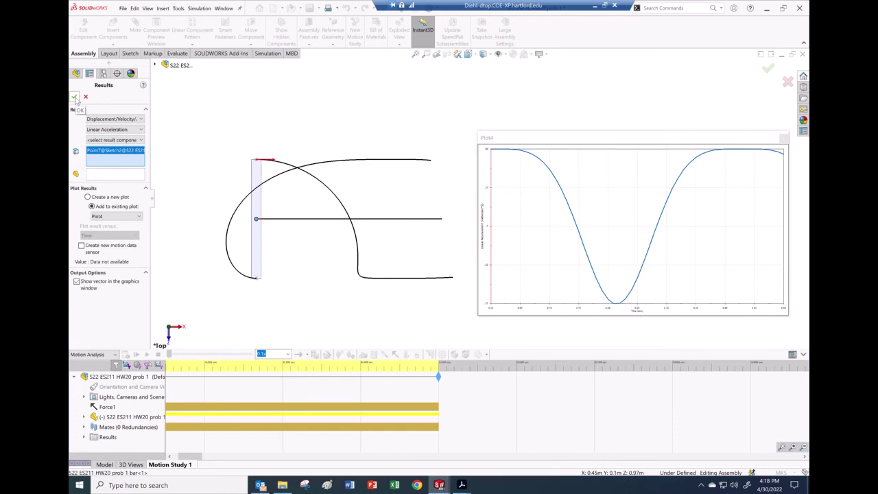
left_click(100, 139)
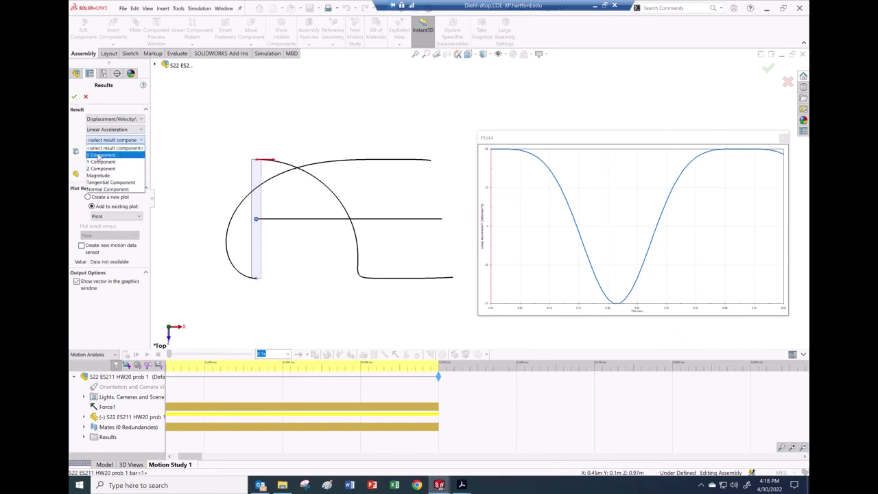
left_click(100, 156)
left_click(76, 97)
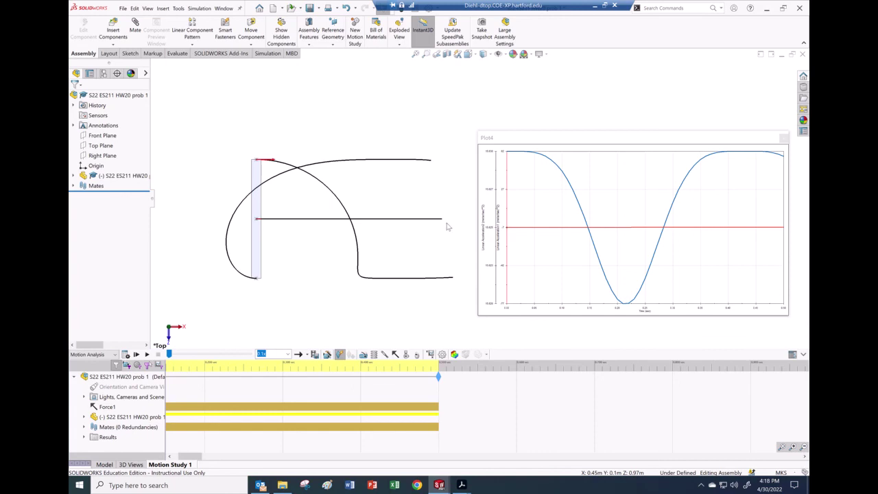
Compare the plotted center point acceleration with the value in the HW8 Solution PDF in Acrobat, and return to SOLIDWORKS
mouse_move(515, 247)
mouse_move(462, 485)
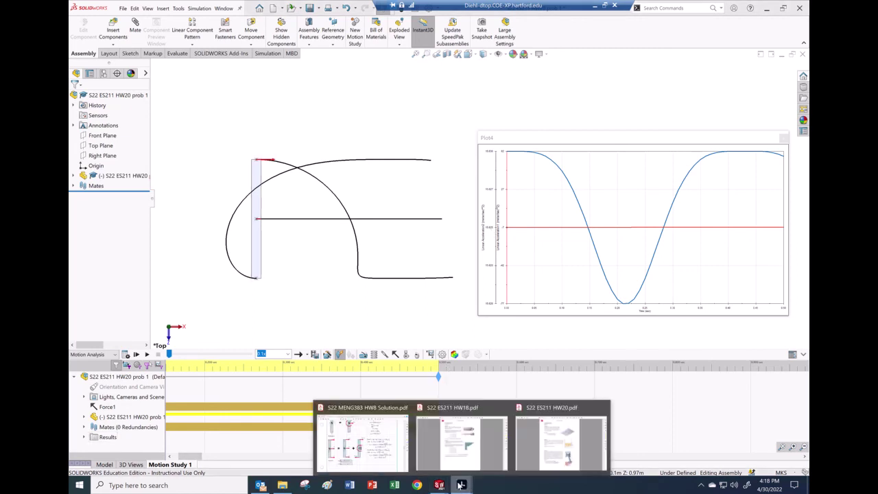
left_click(379, 453)
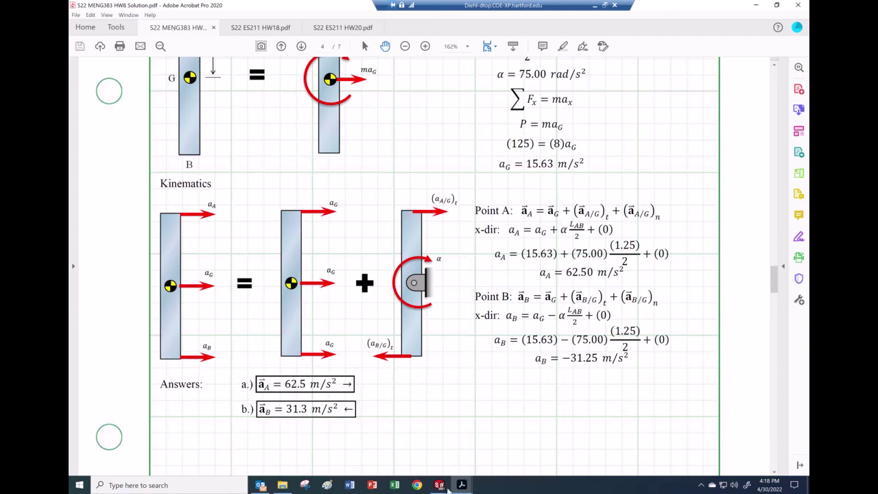
mouse_move(439, 485)
left_click(480, 437)
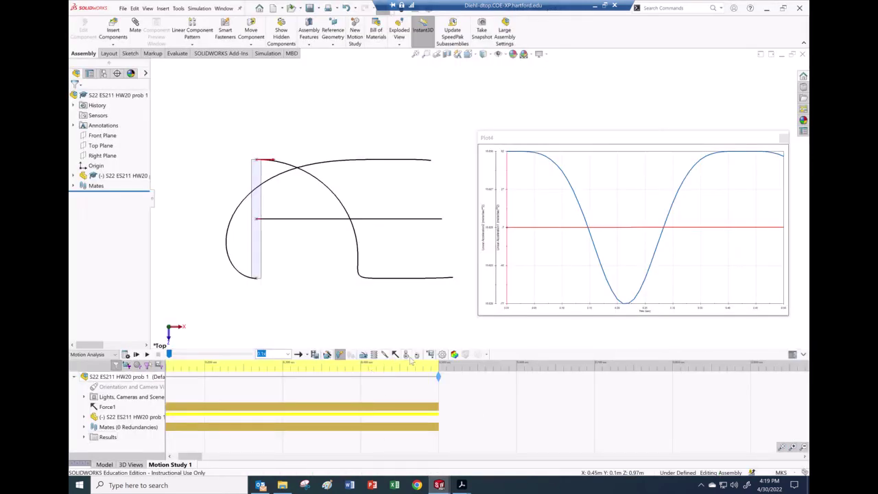
Add the X component of linear acceleration for the rod's lower end point to Plot4, with its vector shown in the graphics window
left_click(430, 354)
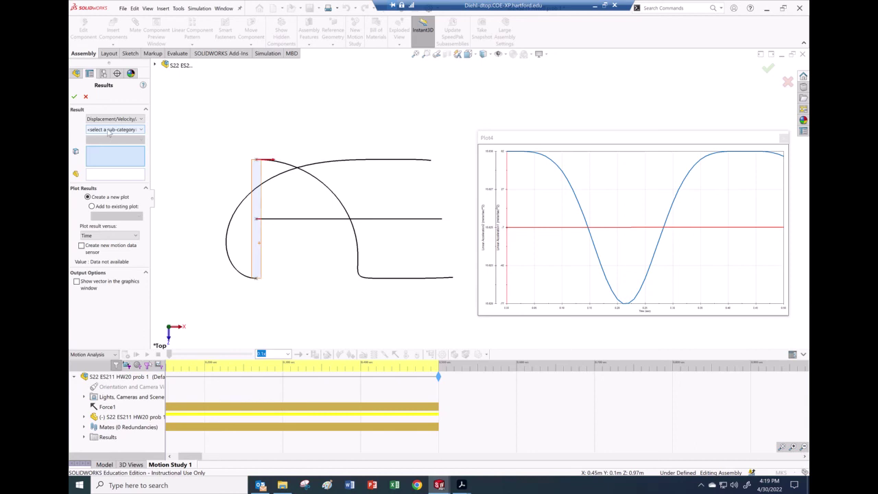
left_click(109, 131)
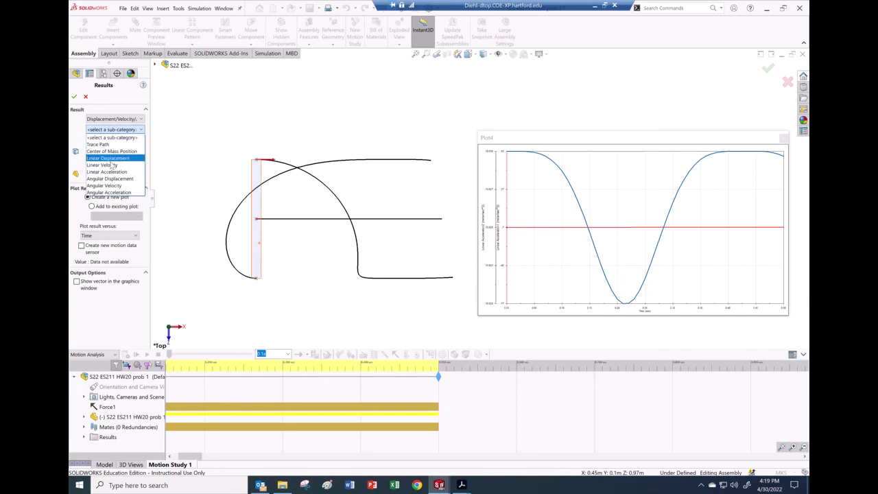
left_click(111, 172)
left_click(114, 141)
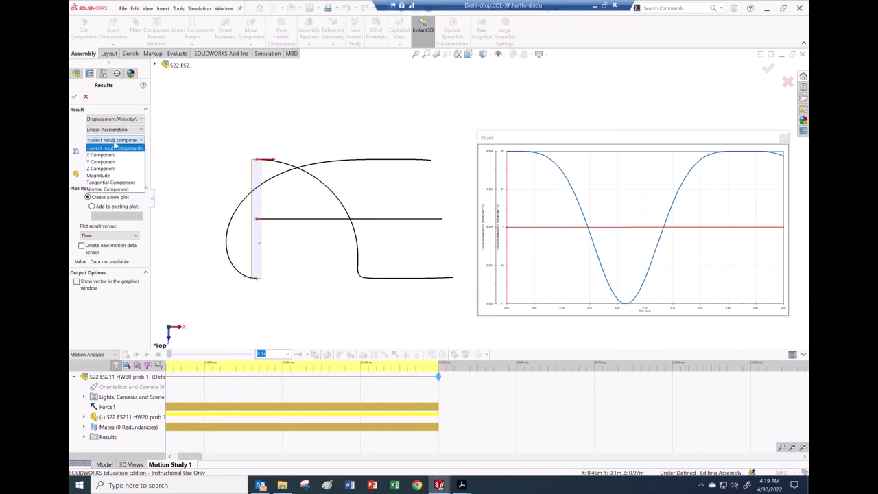
left_click(103, 155)
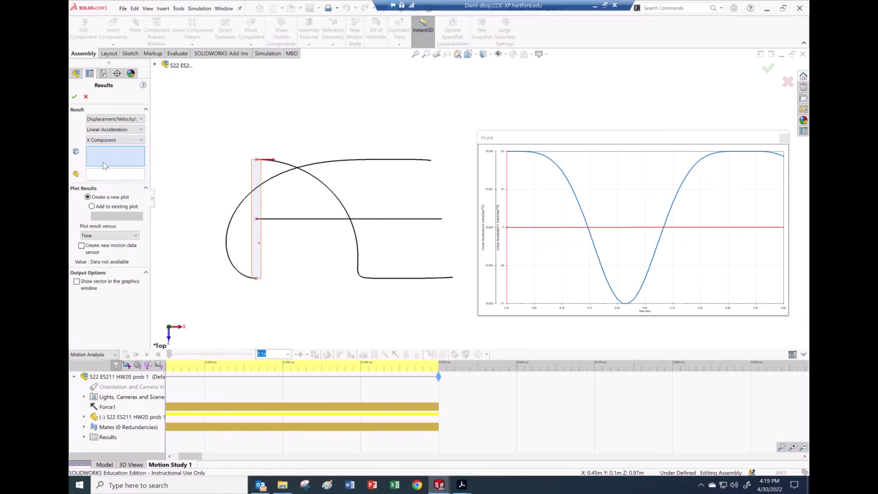
left_click(257, 281)
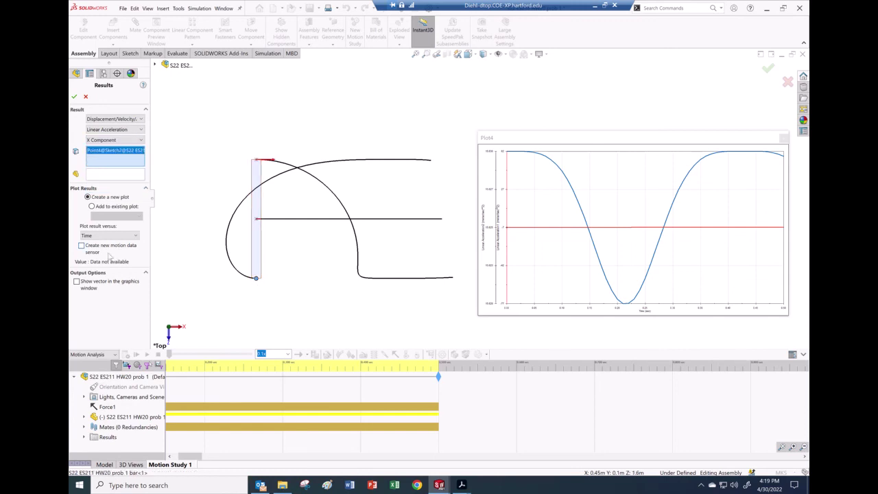
left_click(91, 206)
left_click(100, 215)
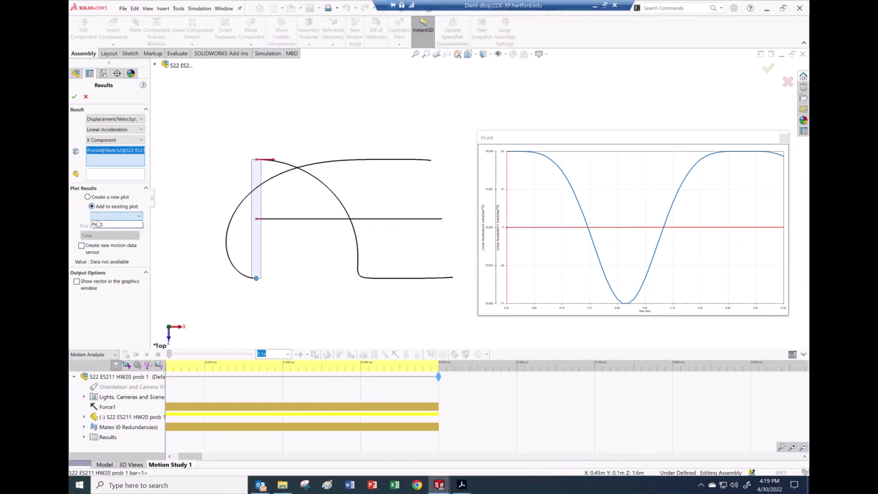
left_click(96, 224)
left_click(77, 281)
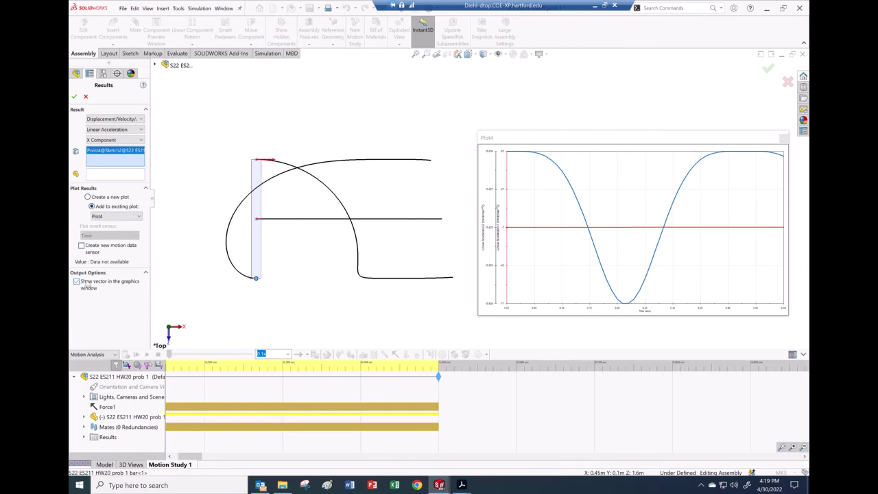
left_click(74, 96)
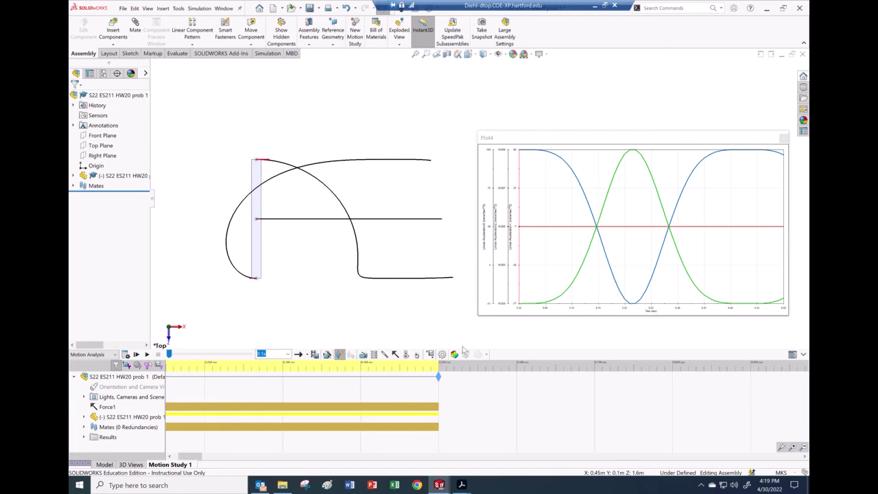
Check the lower end point's plotted acceleration against point B in the HW8 Solution PDF in Acrobat, and return to SOLIDWORKS
mouse_move(464, 485)
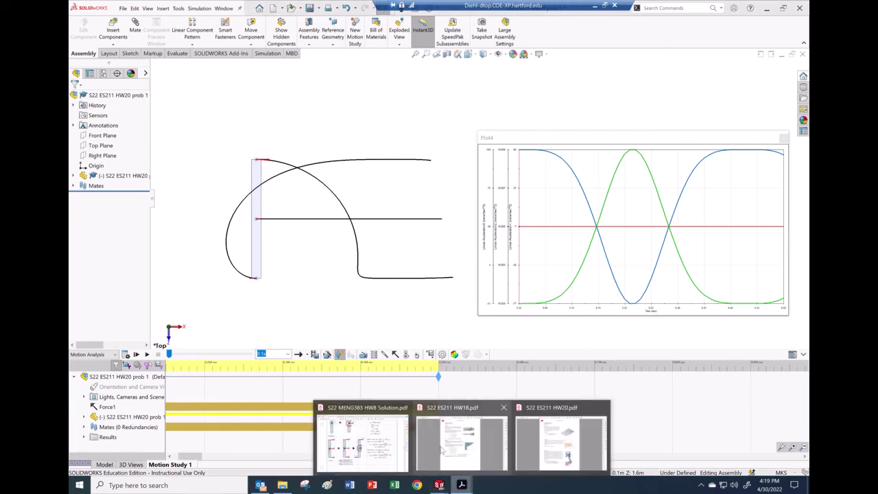
left_click(379, 447)
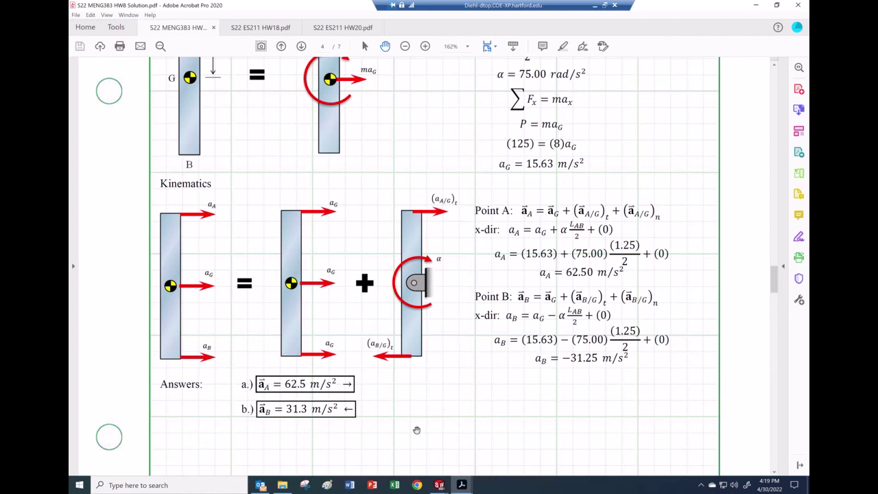
left_click(442, 485)
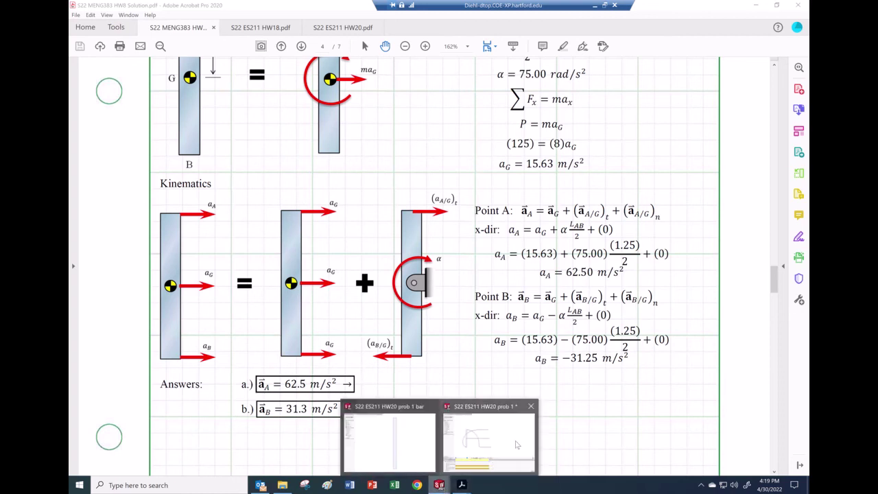
left_click(454, 433)
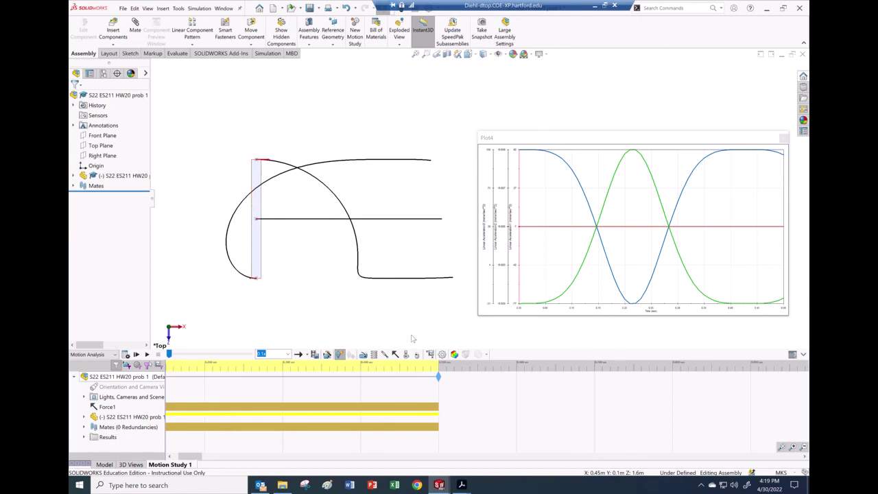
Add the Y component of angular acceleration for the rod's face to Plot4
left_click(430, 354)
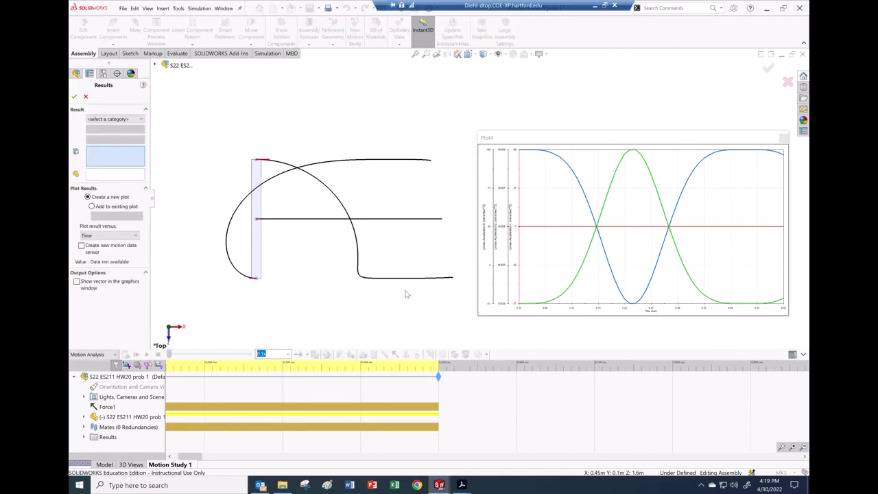
left_click(123, 120)
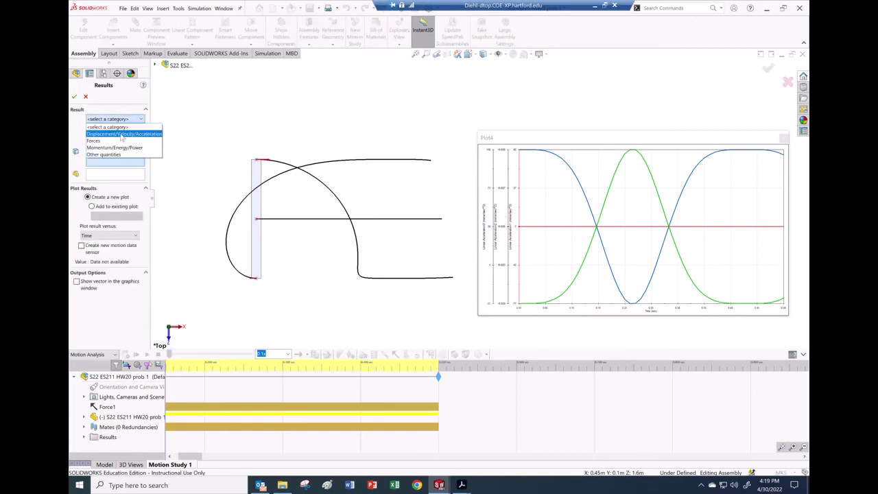
left_click(122, 134)
left_click(120, 130)
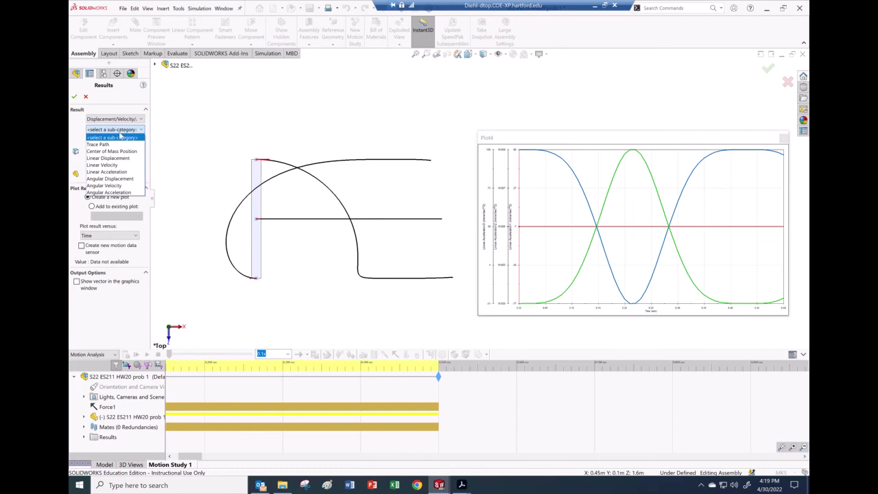
left_click(108, 192)
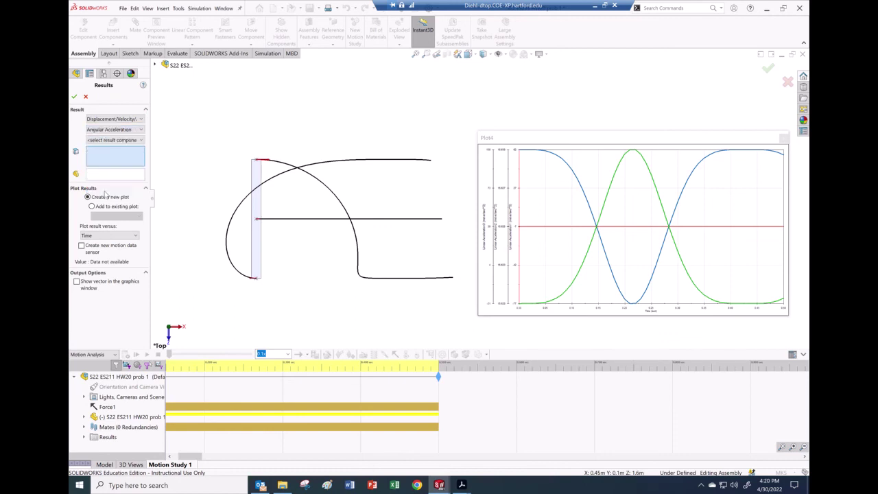
left_click(125, 141)
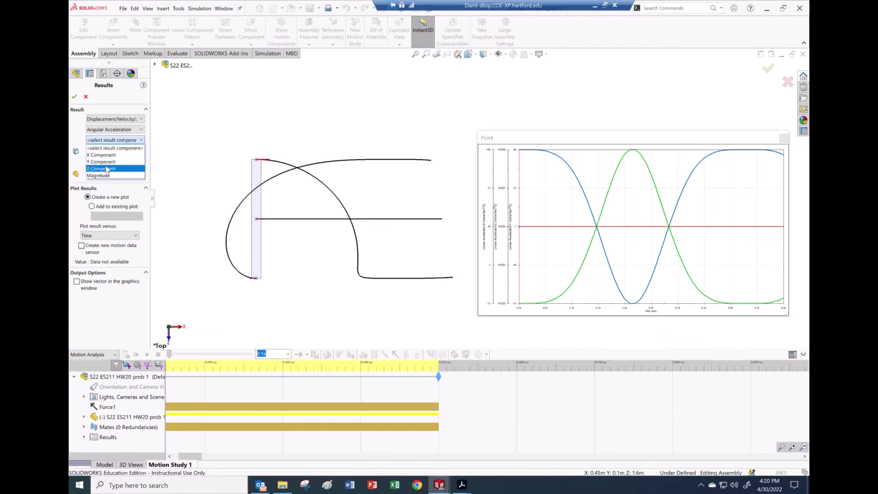
left_click(106, 163)
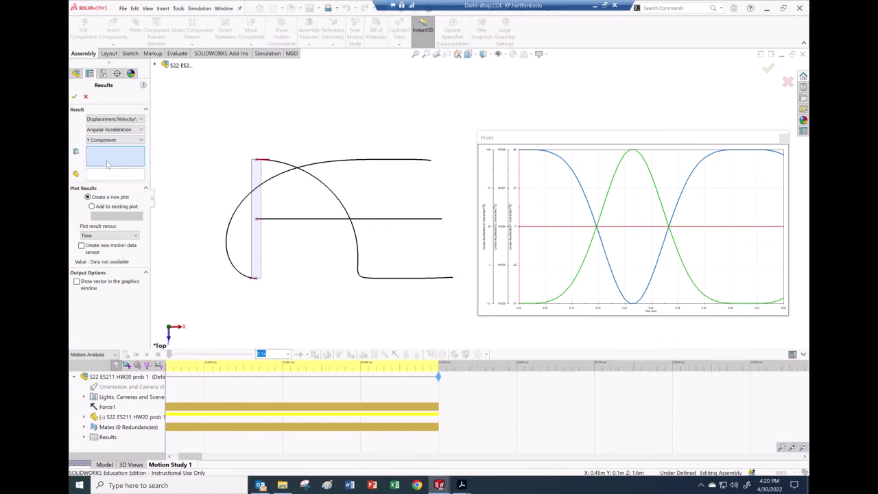
left_click(256, 218)
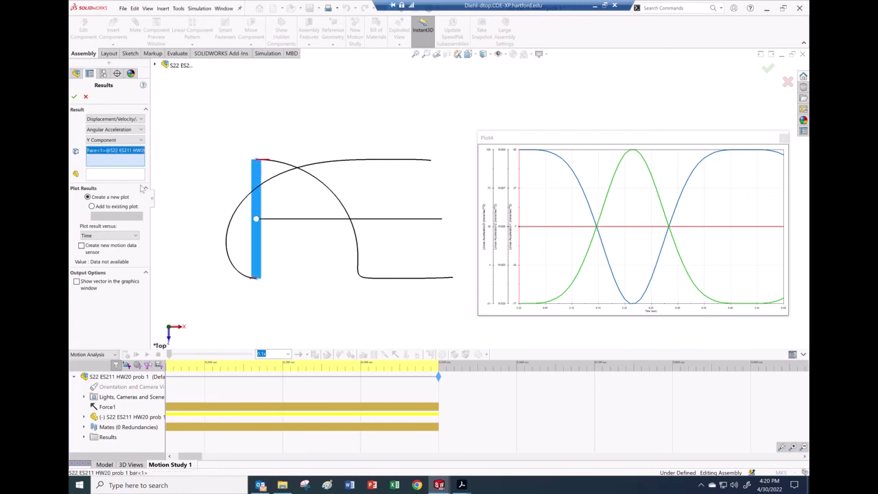
left_click(91, 205)
left_click(99, 216)
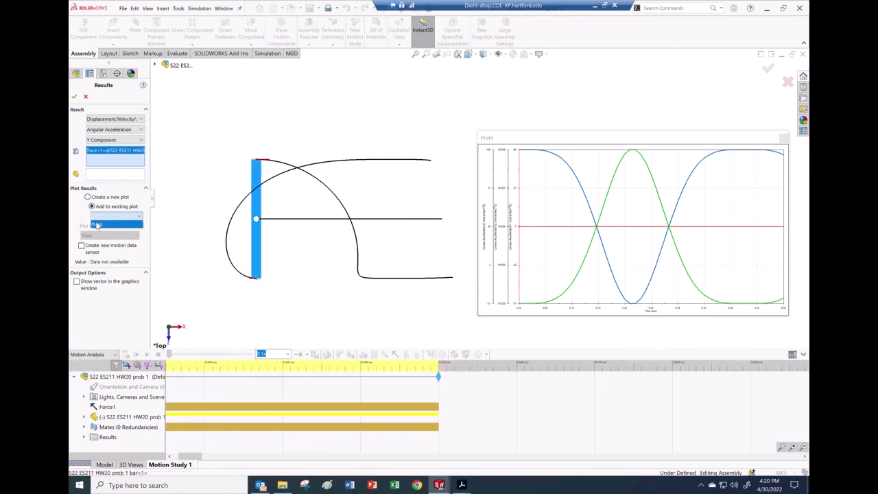
left_click(97, 225)
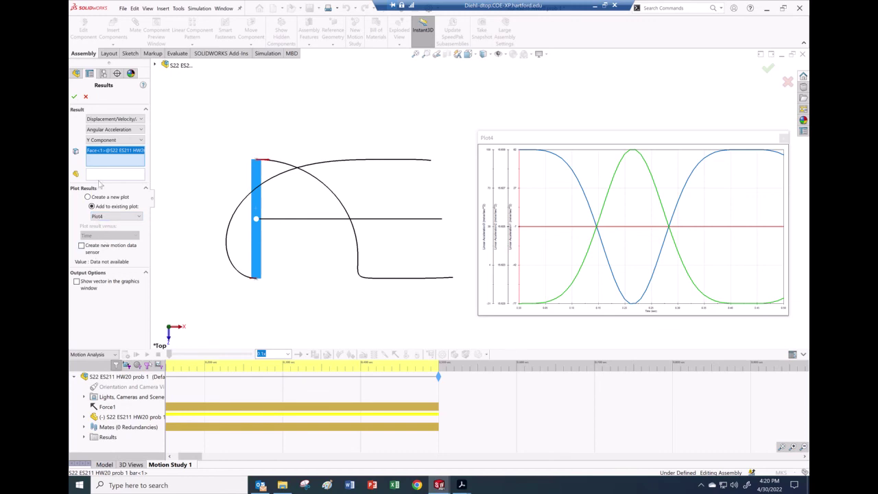
left_click(75, 99)
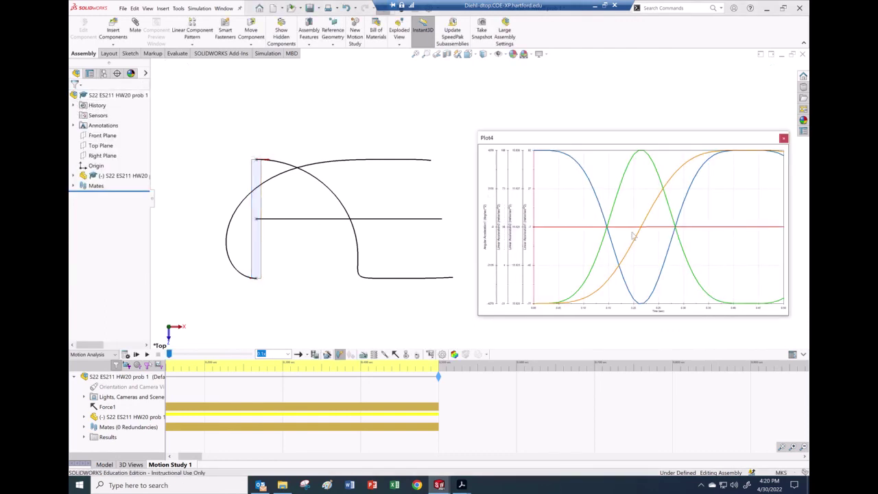
Examine the angular acceleration curve in Plot4, compare it with the HW8 Solution PDF in Acrobat, and return to SOLIDWORKS
mouse_move(620, 238)
mouse_move(460, 484)
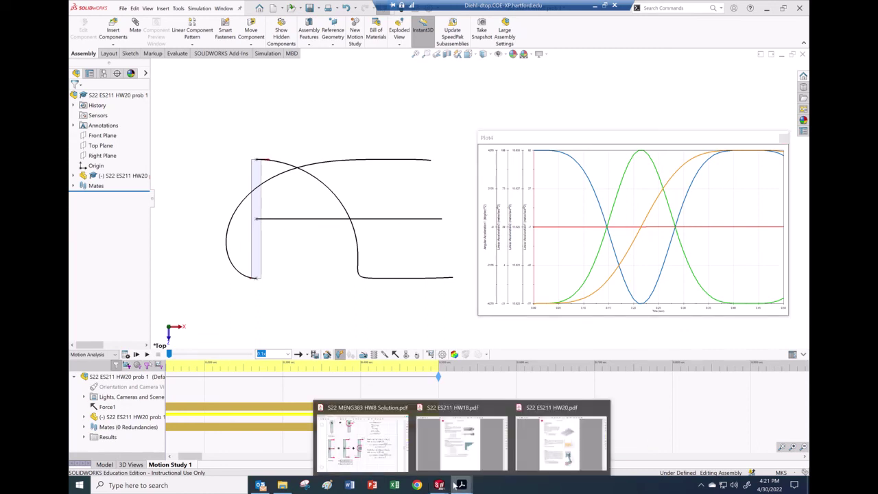
left_click(339, 434)
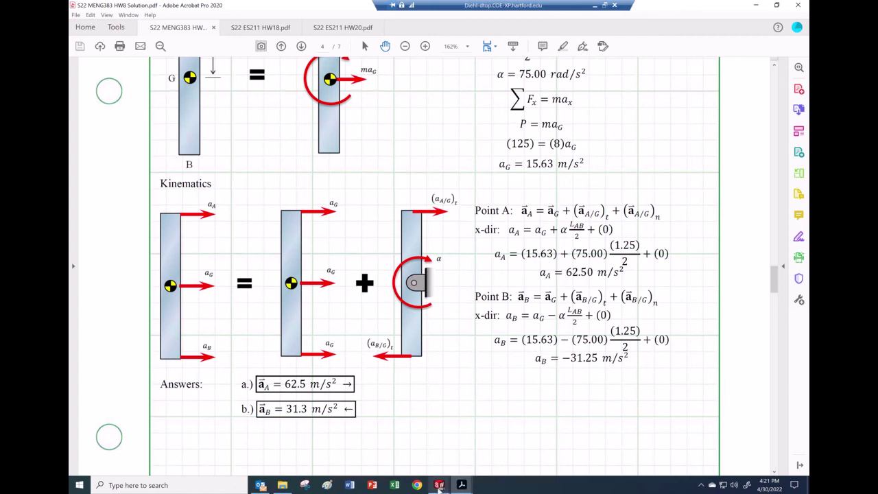
mouse_move(439, 485)
left_click(469, 460)
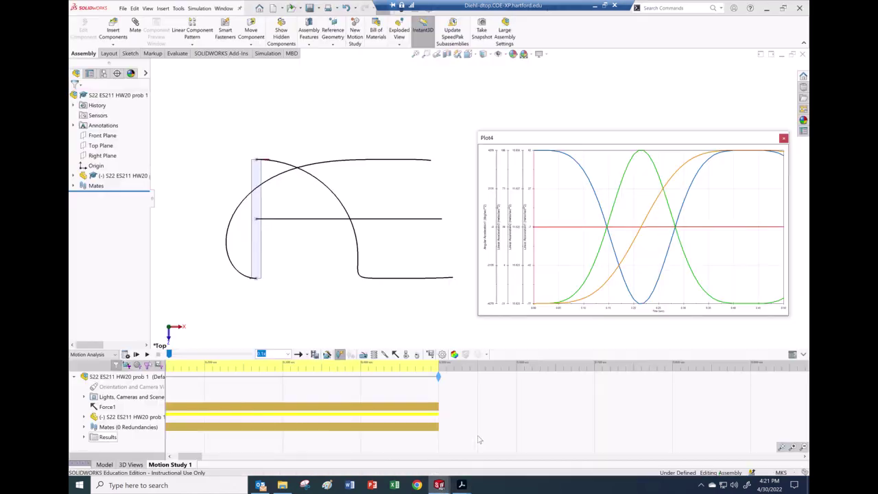
left_click(595, 6)
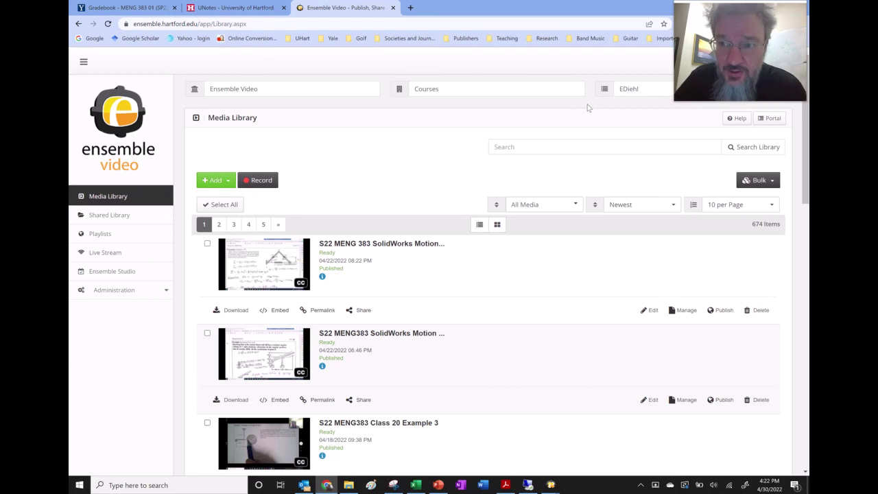
mouse_move(552, 482)
left_click(581, 467)
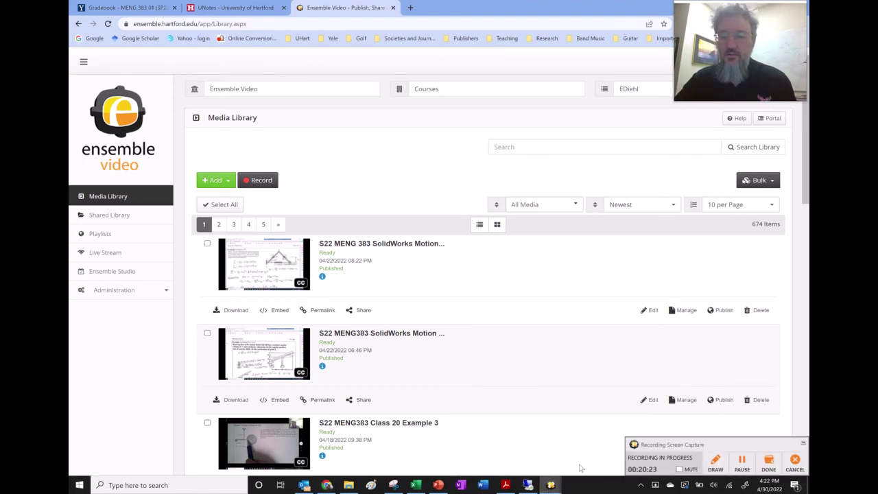